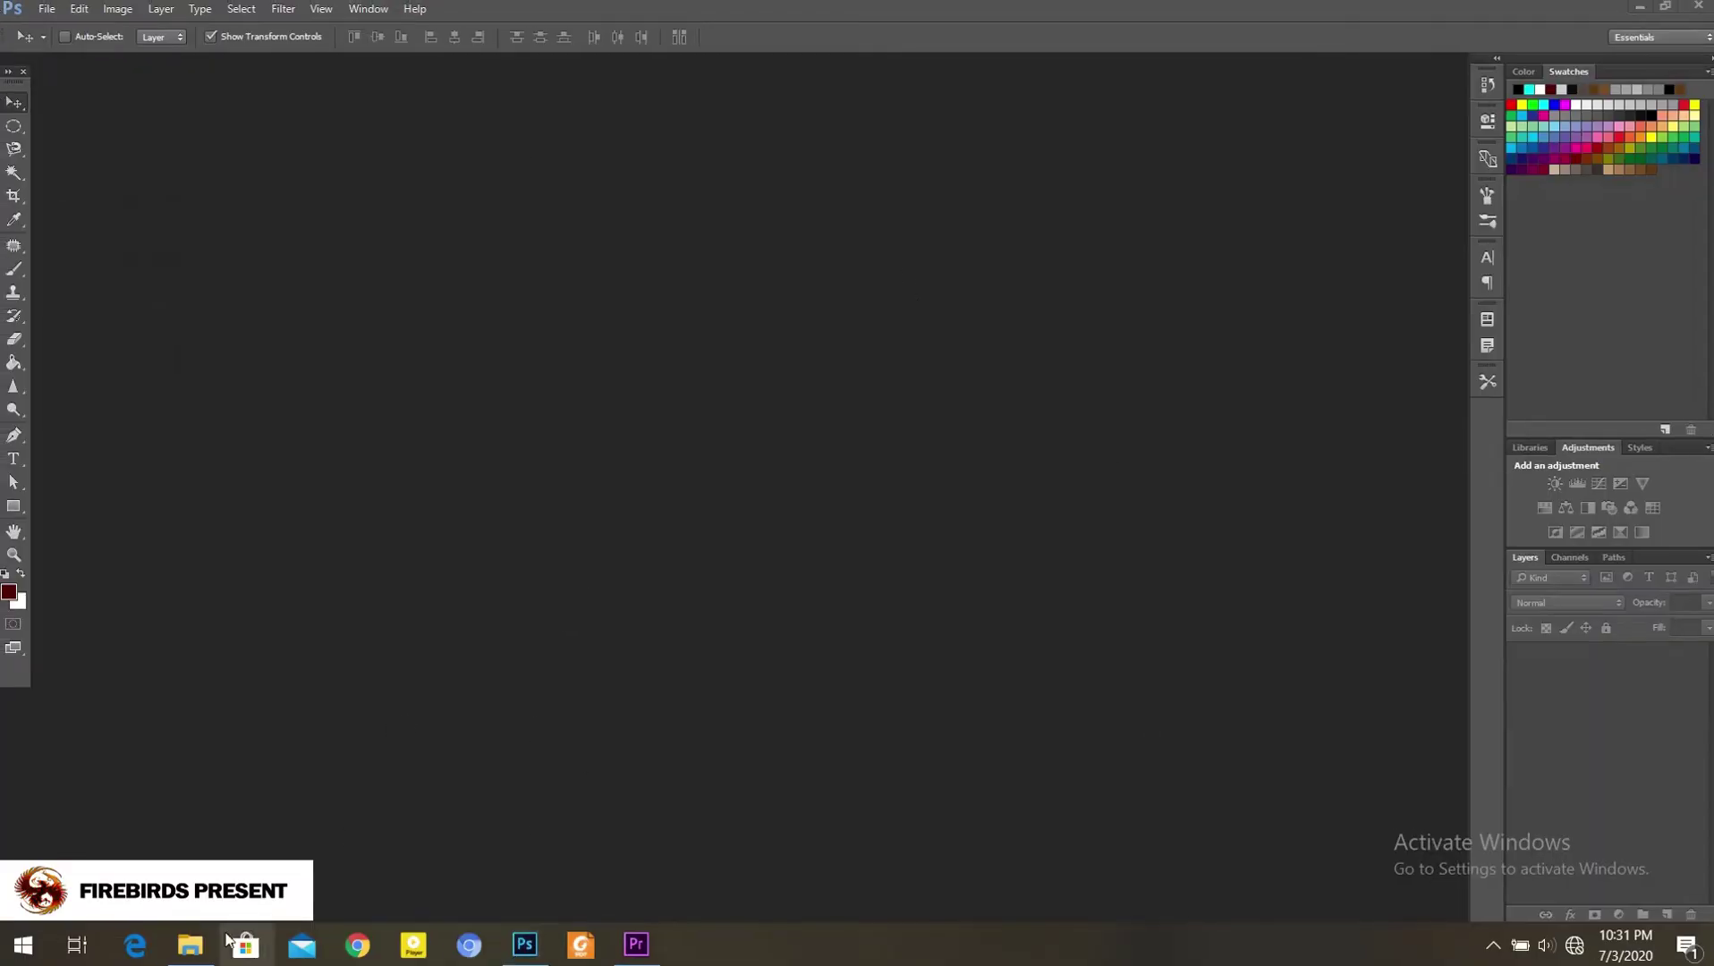
Step: Open the portrait JPG of the red-lipped woman from File Explorer as a Photoshop document
left_click(191, 945)
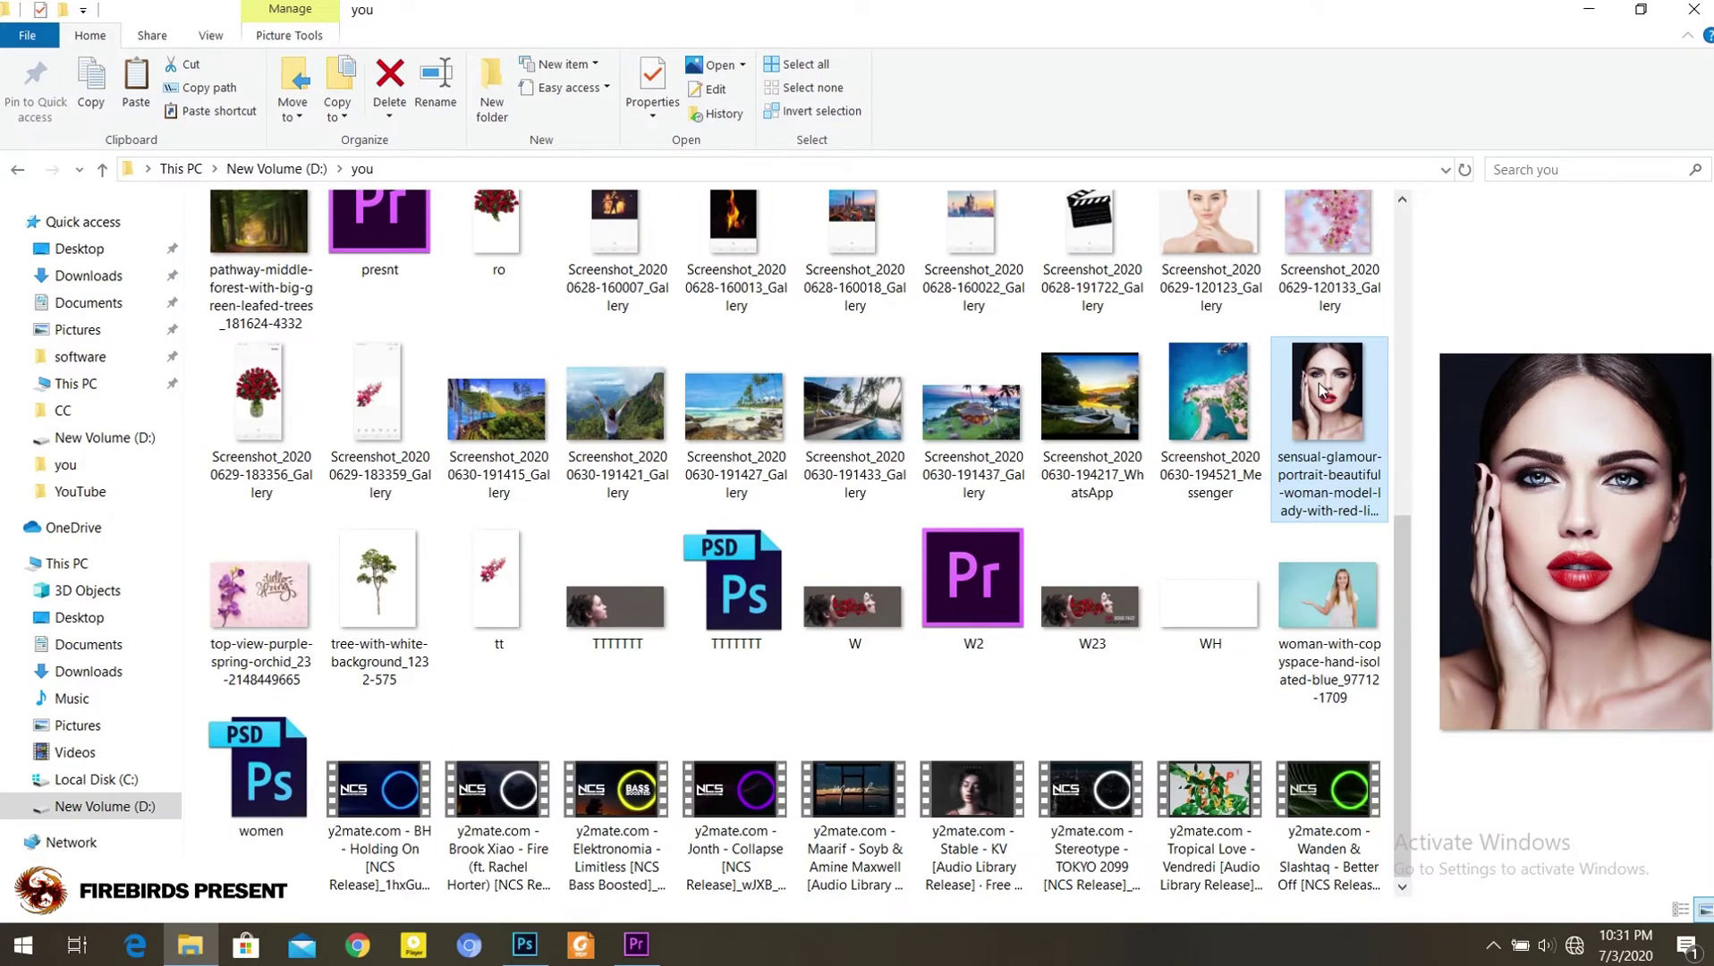
left_click_drag(1344, 394, 534, 947)
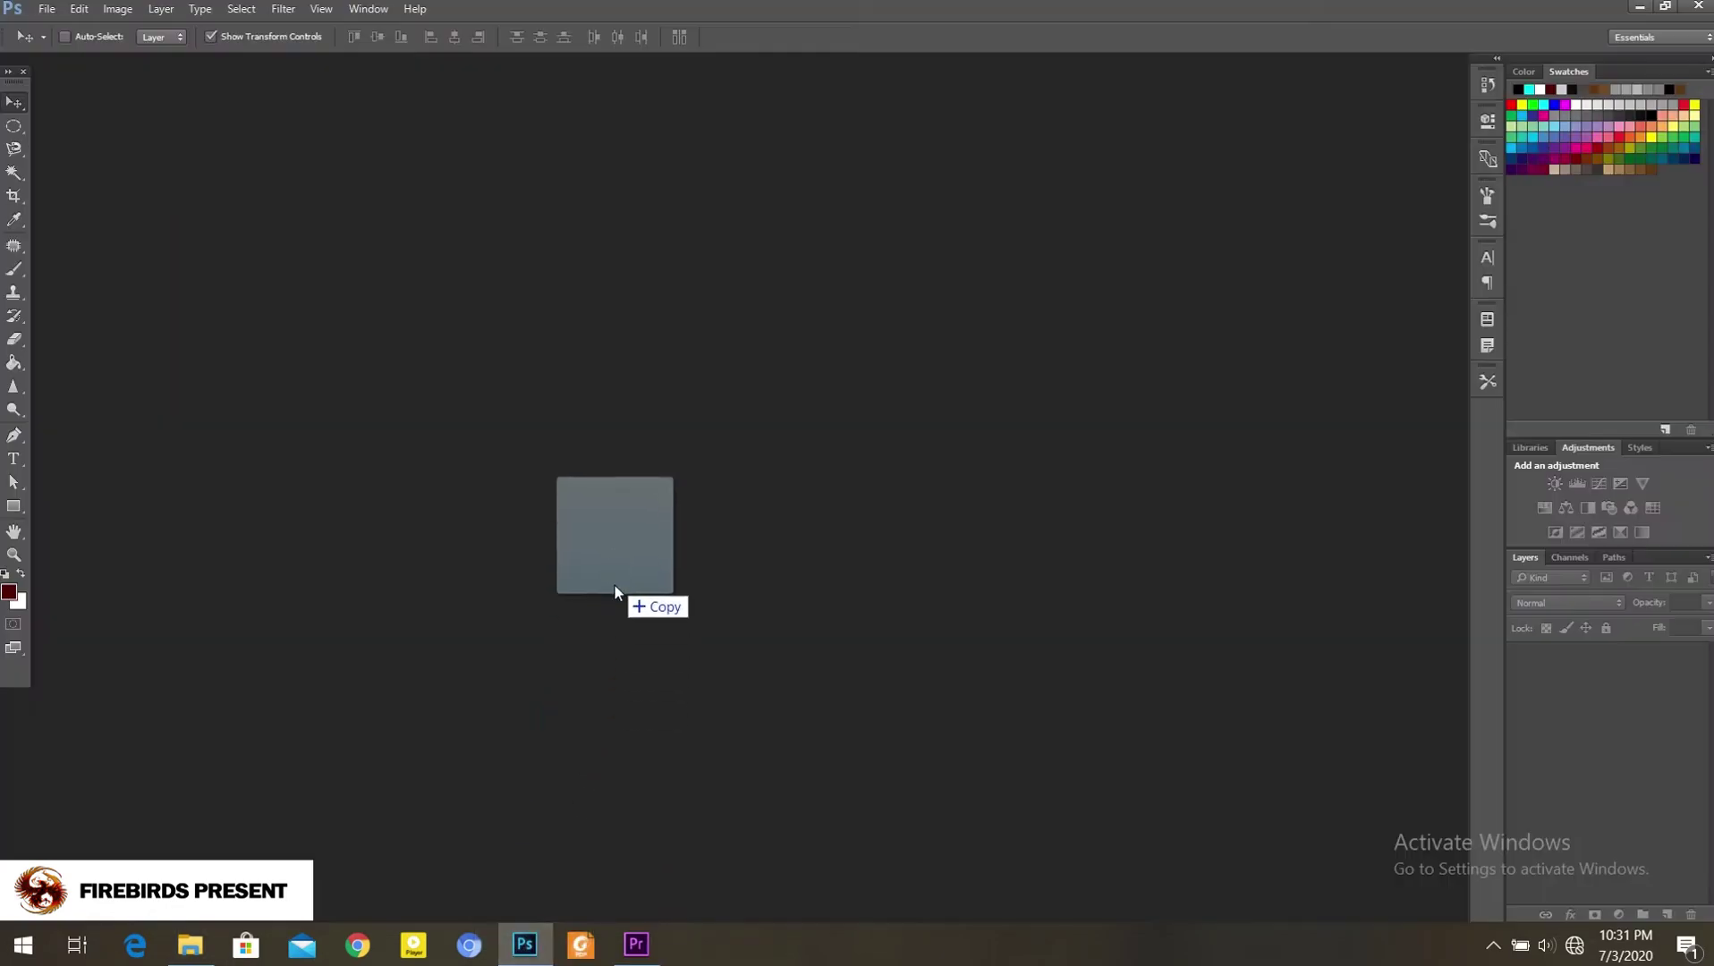
left_click_drag(534, 947, 579, 554)
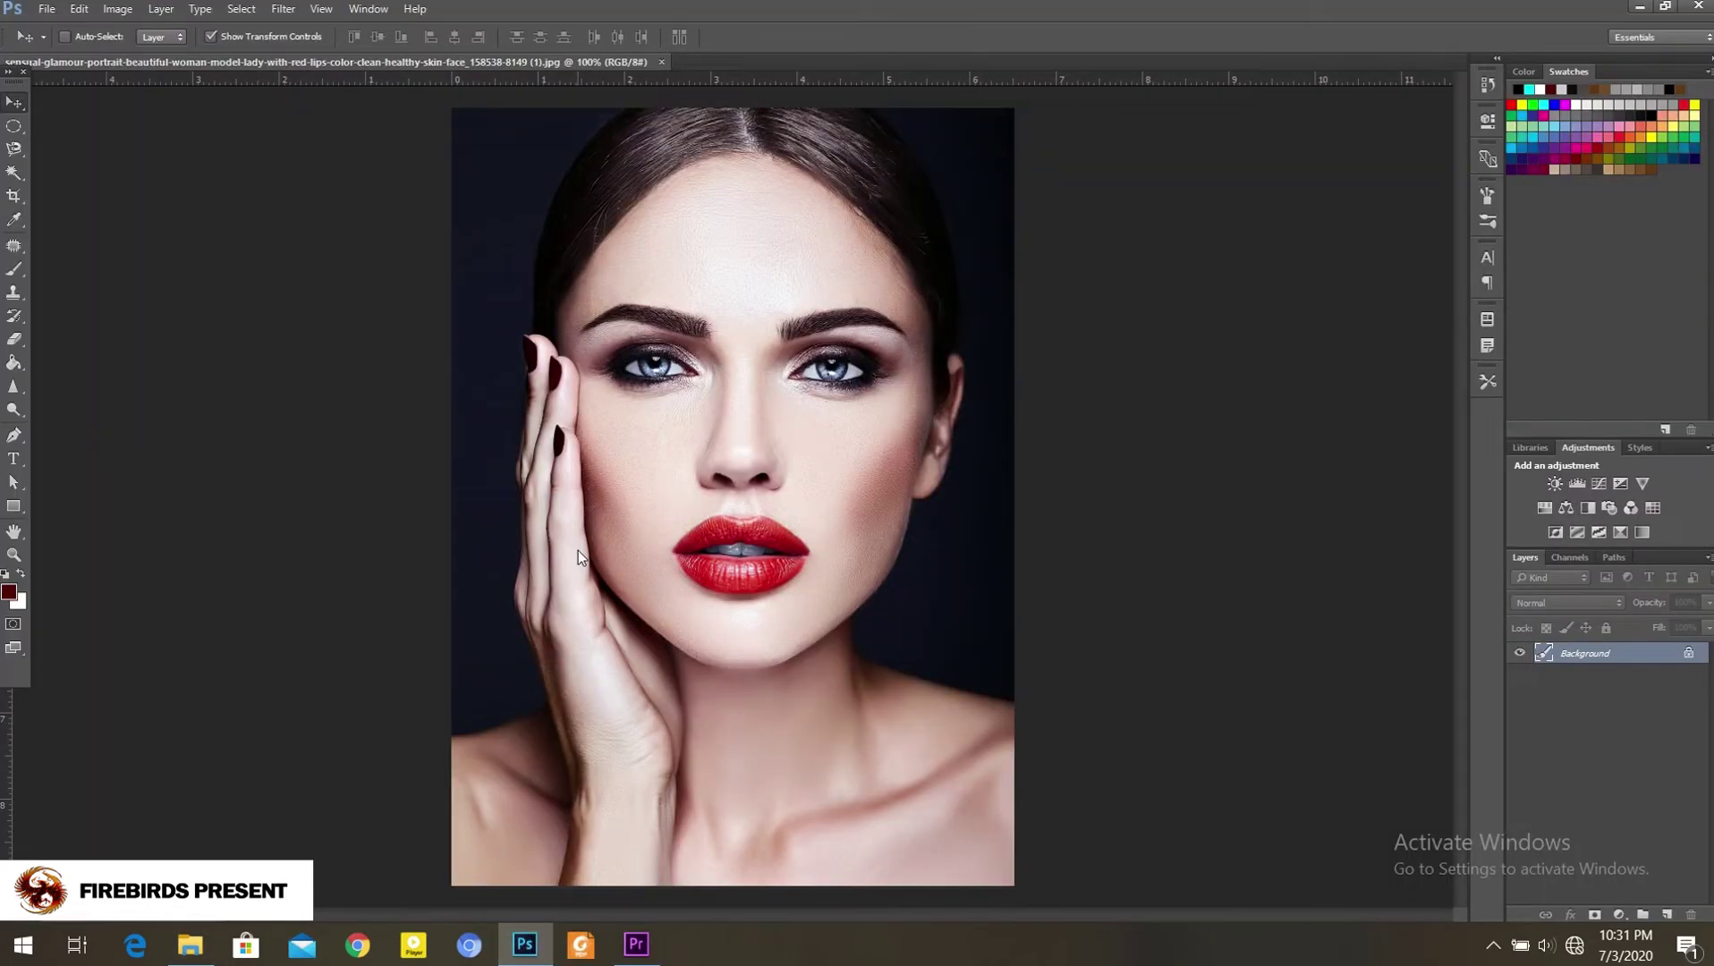
Step: Duplicate the Background layer, keeping the original Background selected
left_click_drag(1618, 655, 1655, 908)
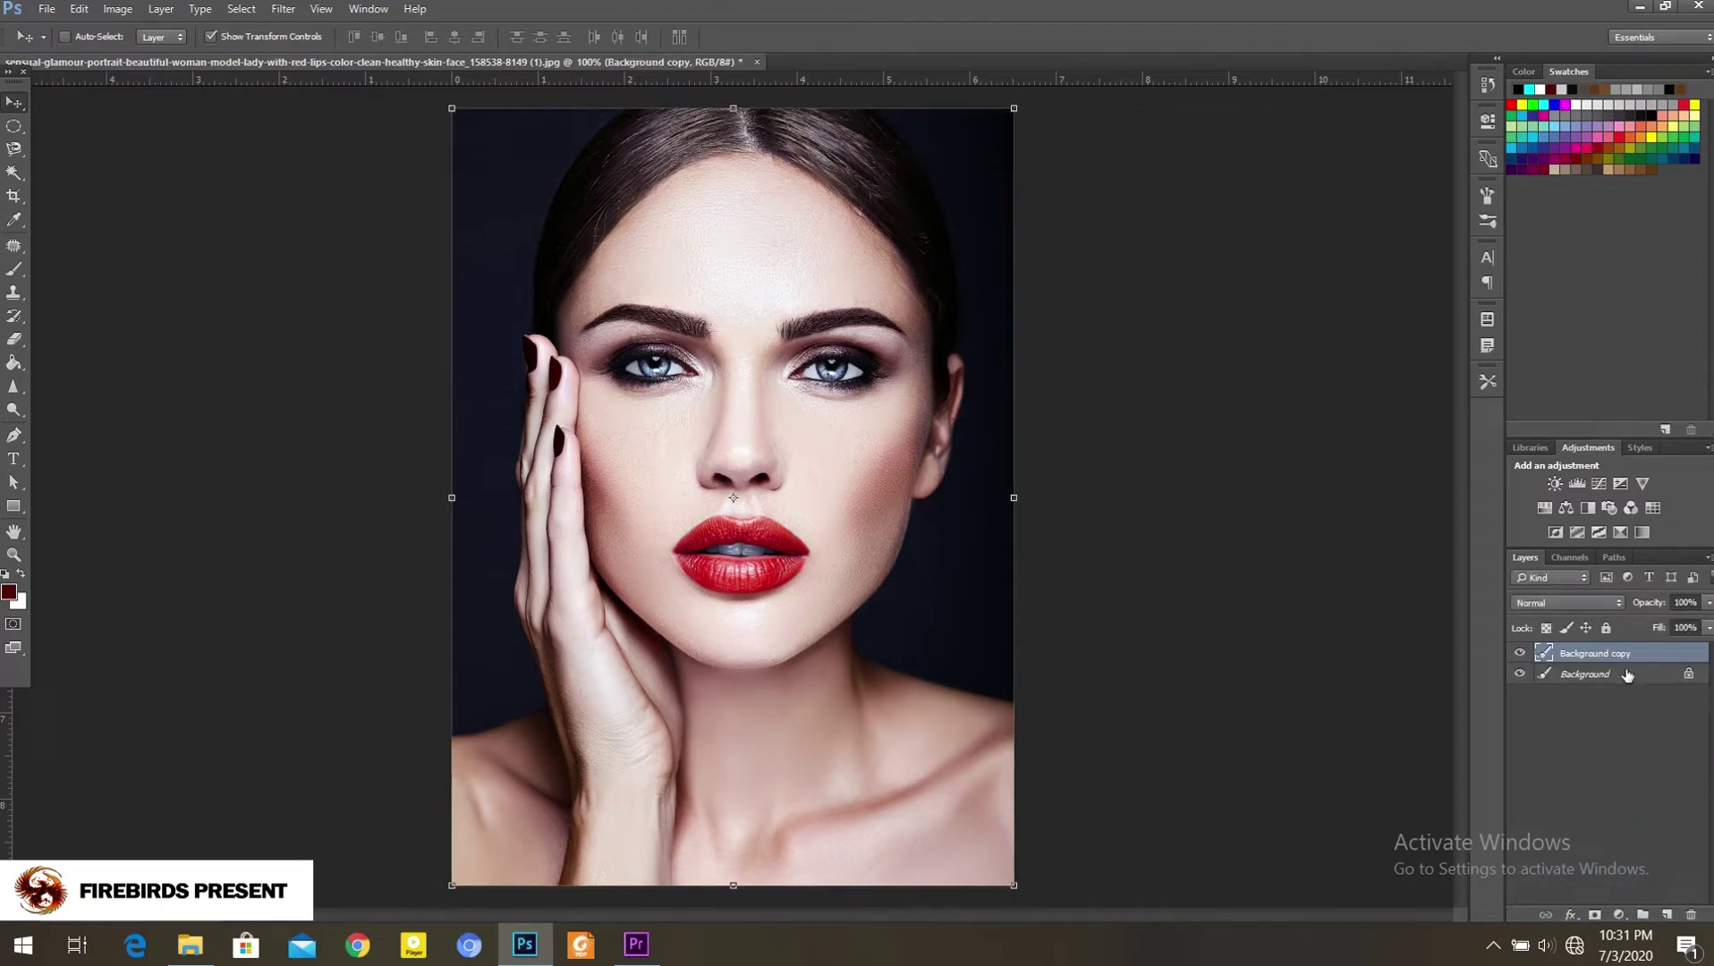
left_click(1628, 676)
left_click(1633, 660)
Step: Add a Solid Color fill layer set to near-black 080808 above the original Background
left_click(1620, 914)
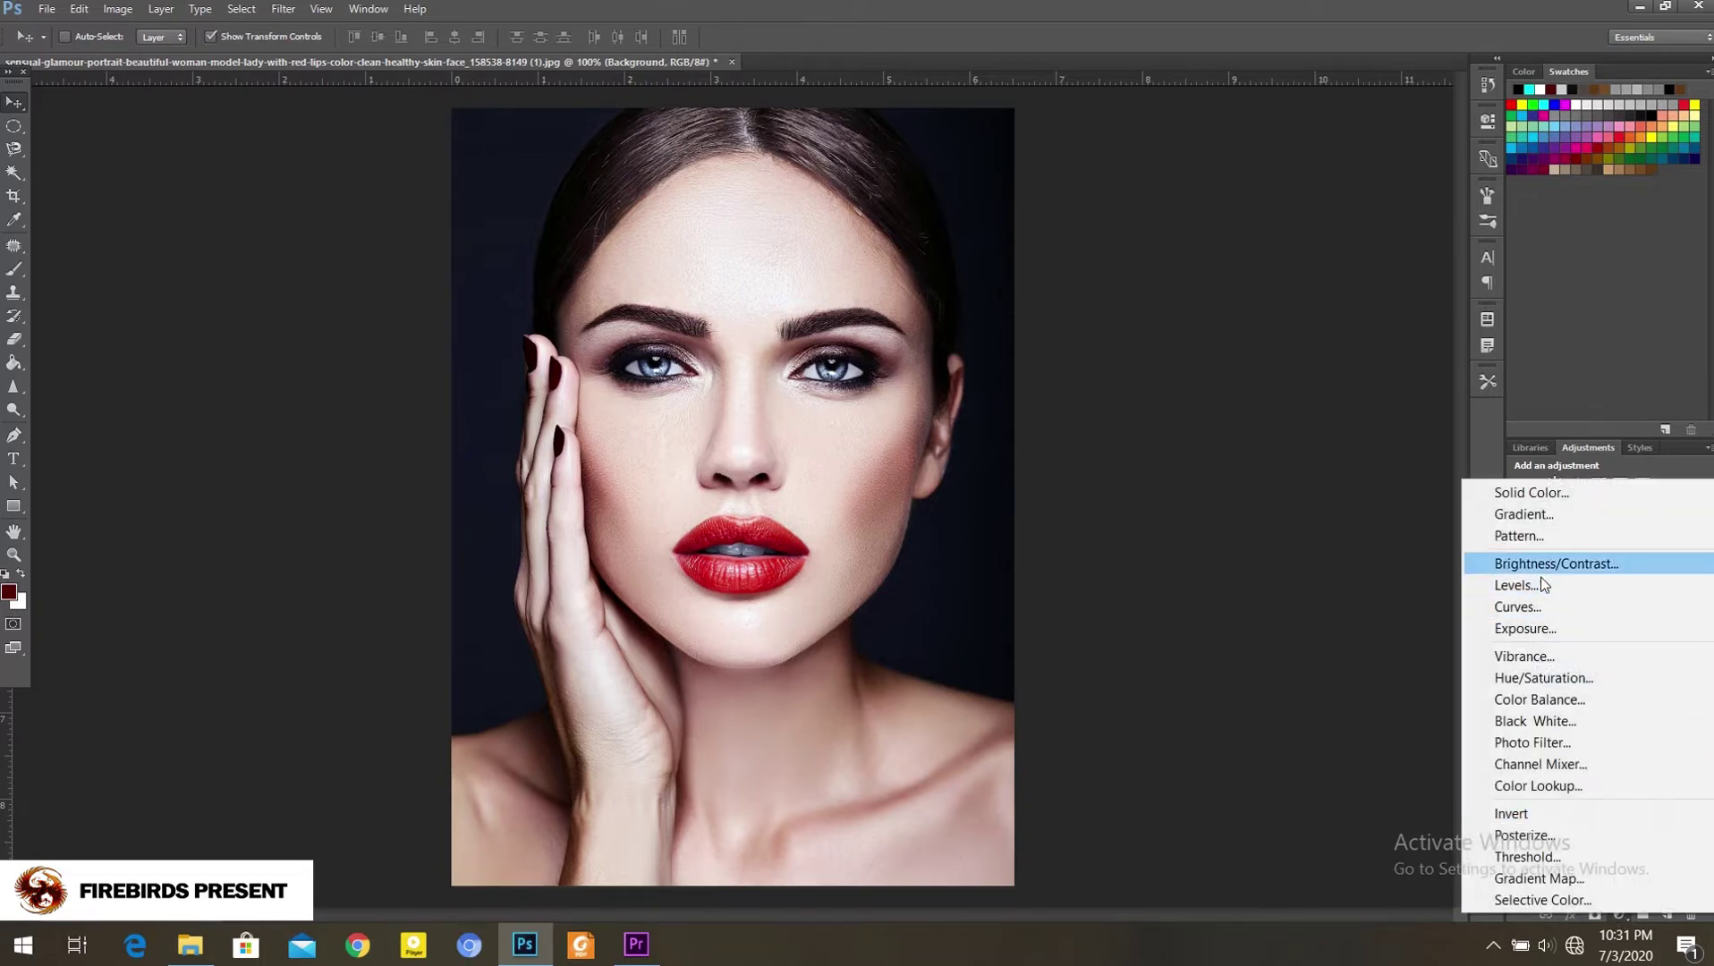
left_click(1559, 496)
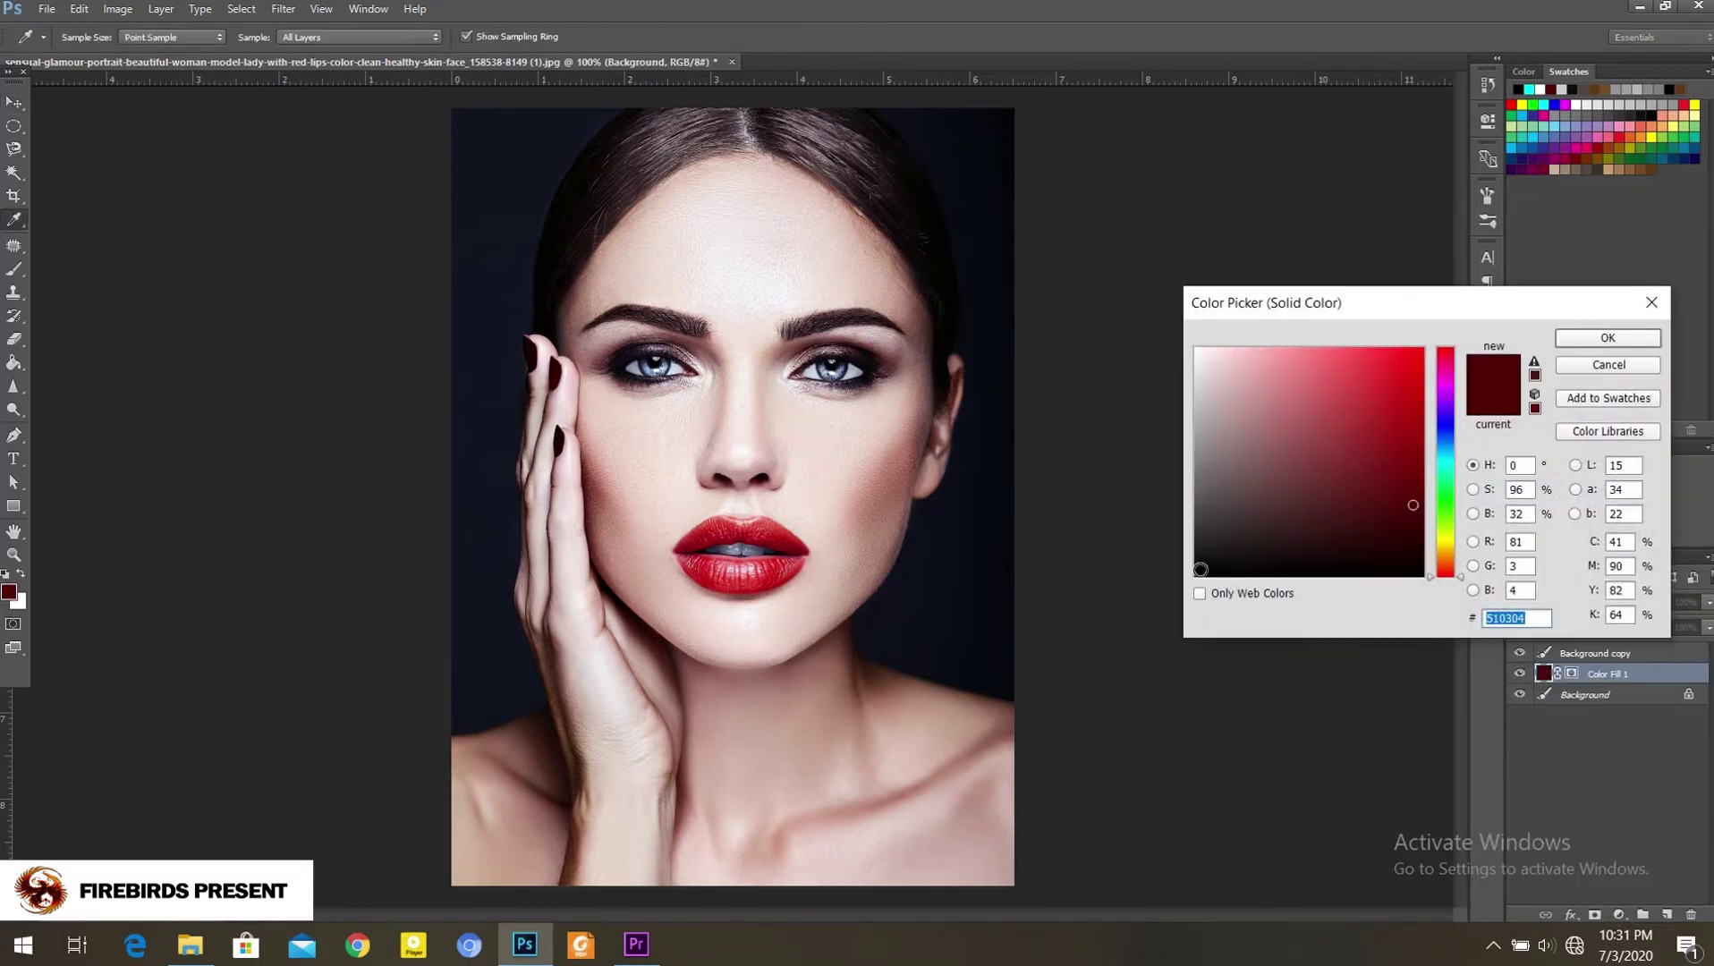
left_click(1202, 567)
left_click(1618, 339)
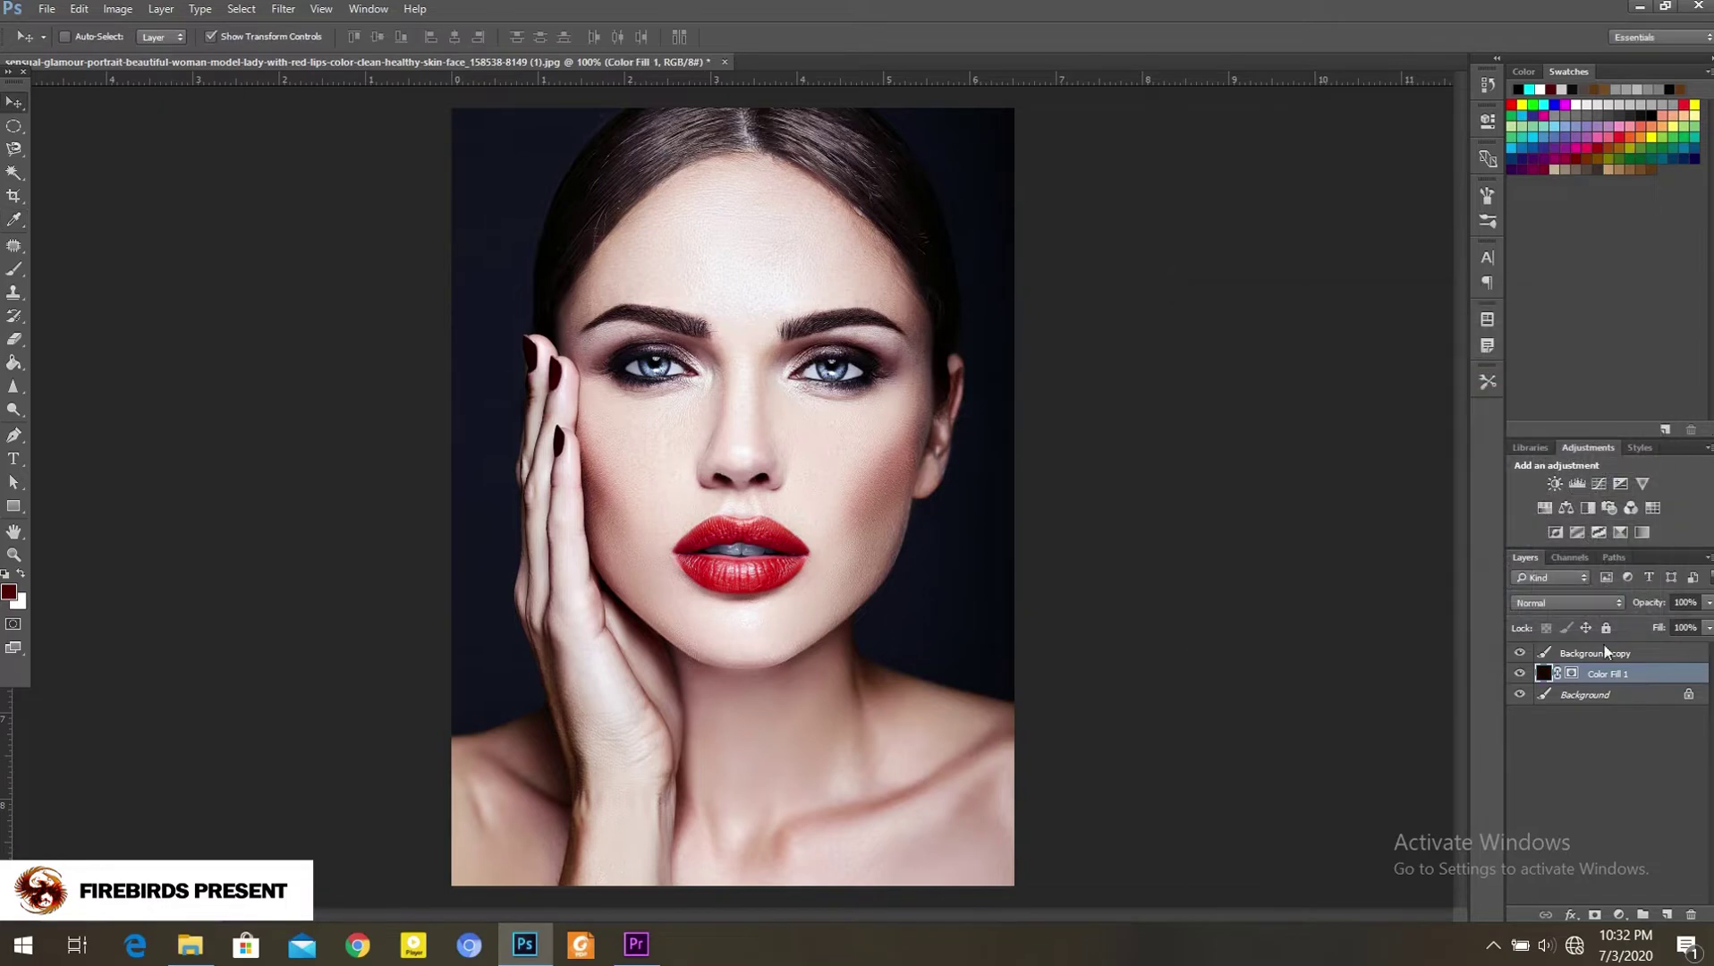
Step: Make Background copy visible and active, zoomed to 200% on the face
left_click(1520, 653)
left_click(1624, 658)
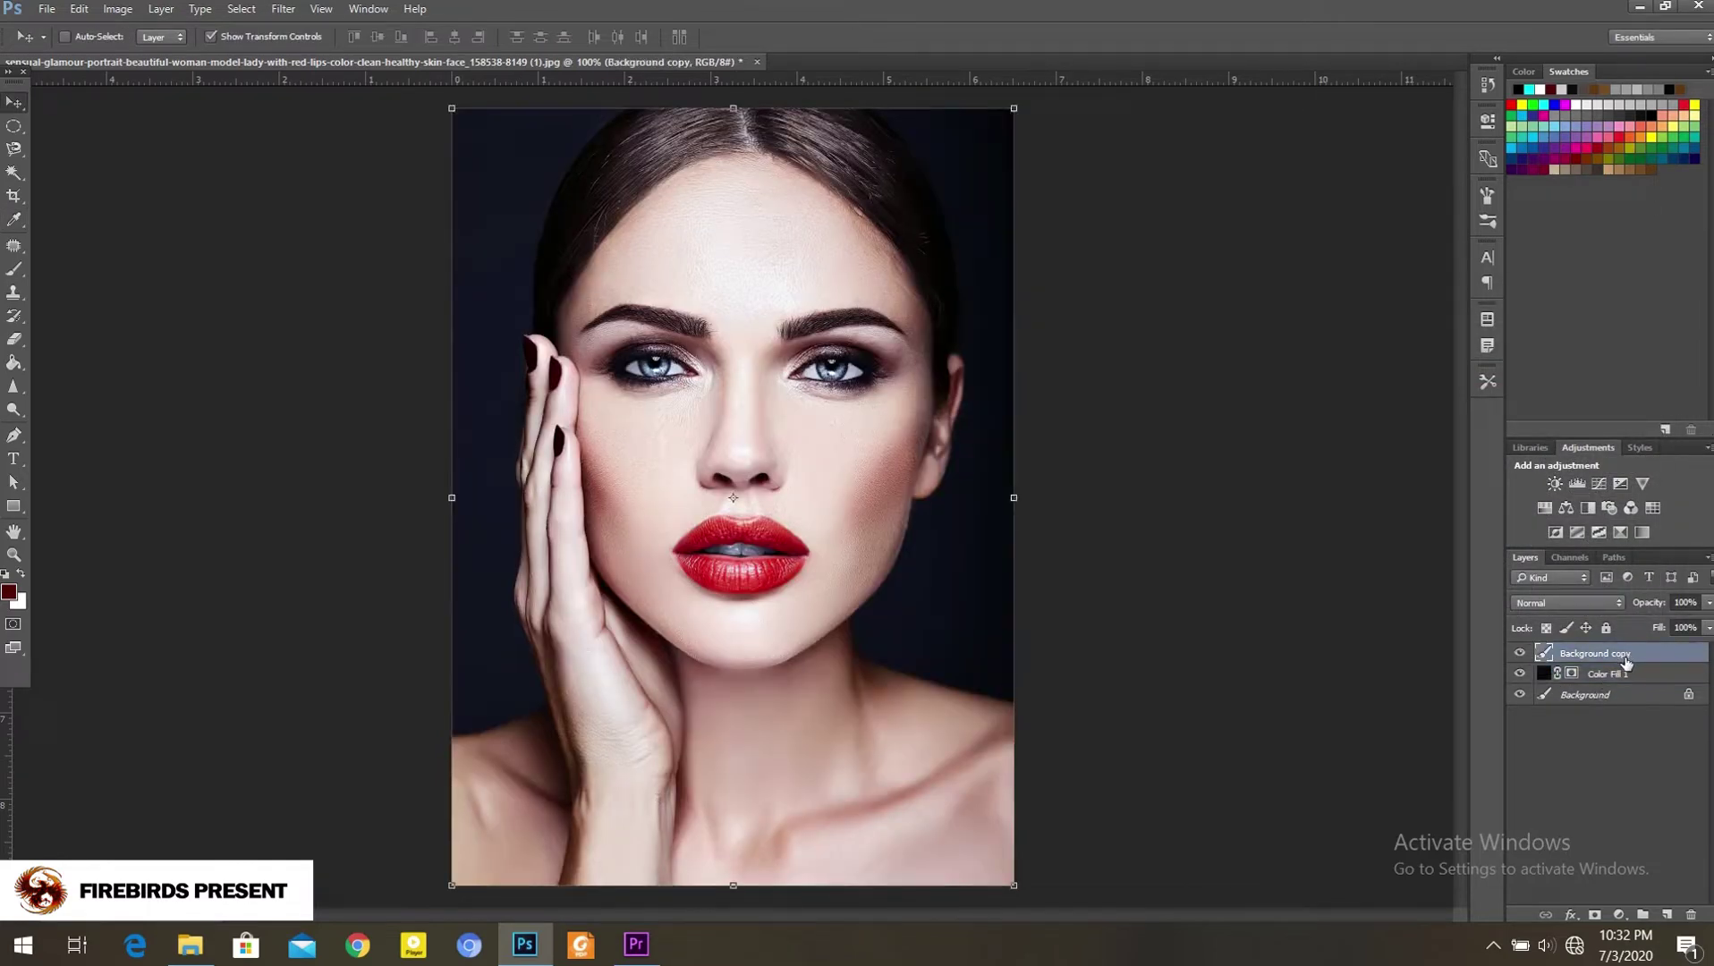
key("ctrl+plus")
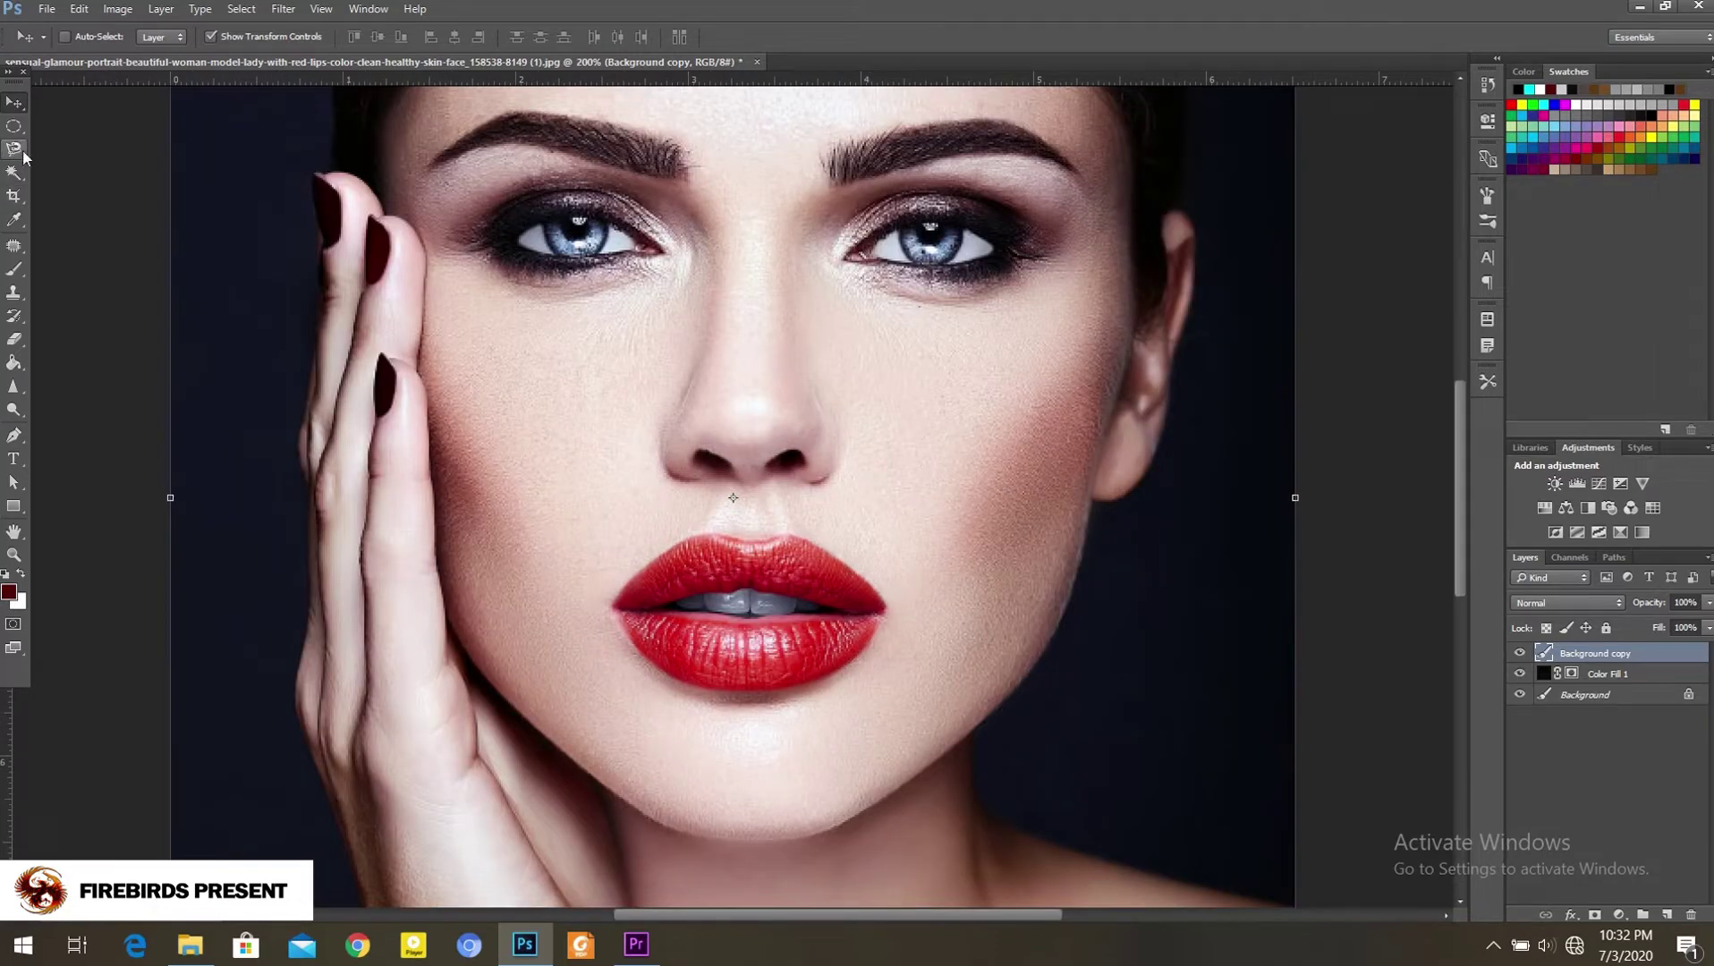
Step: Trace a closed Pen outline around the right cheek, down the jawline and back beside the nose
left_click(14, 436)
left_click(93, 436)
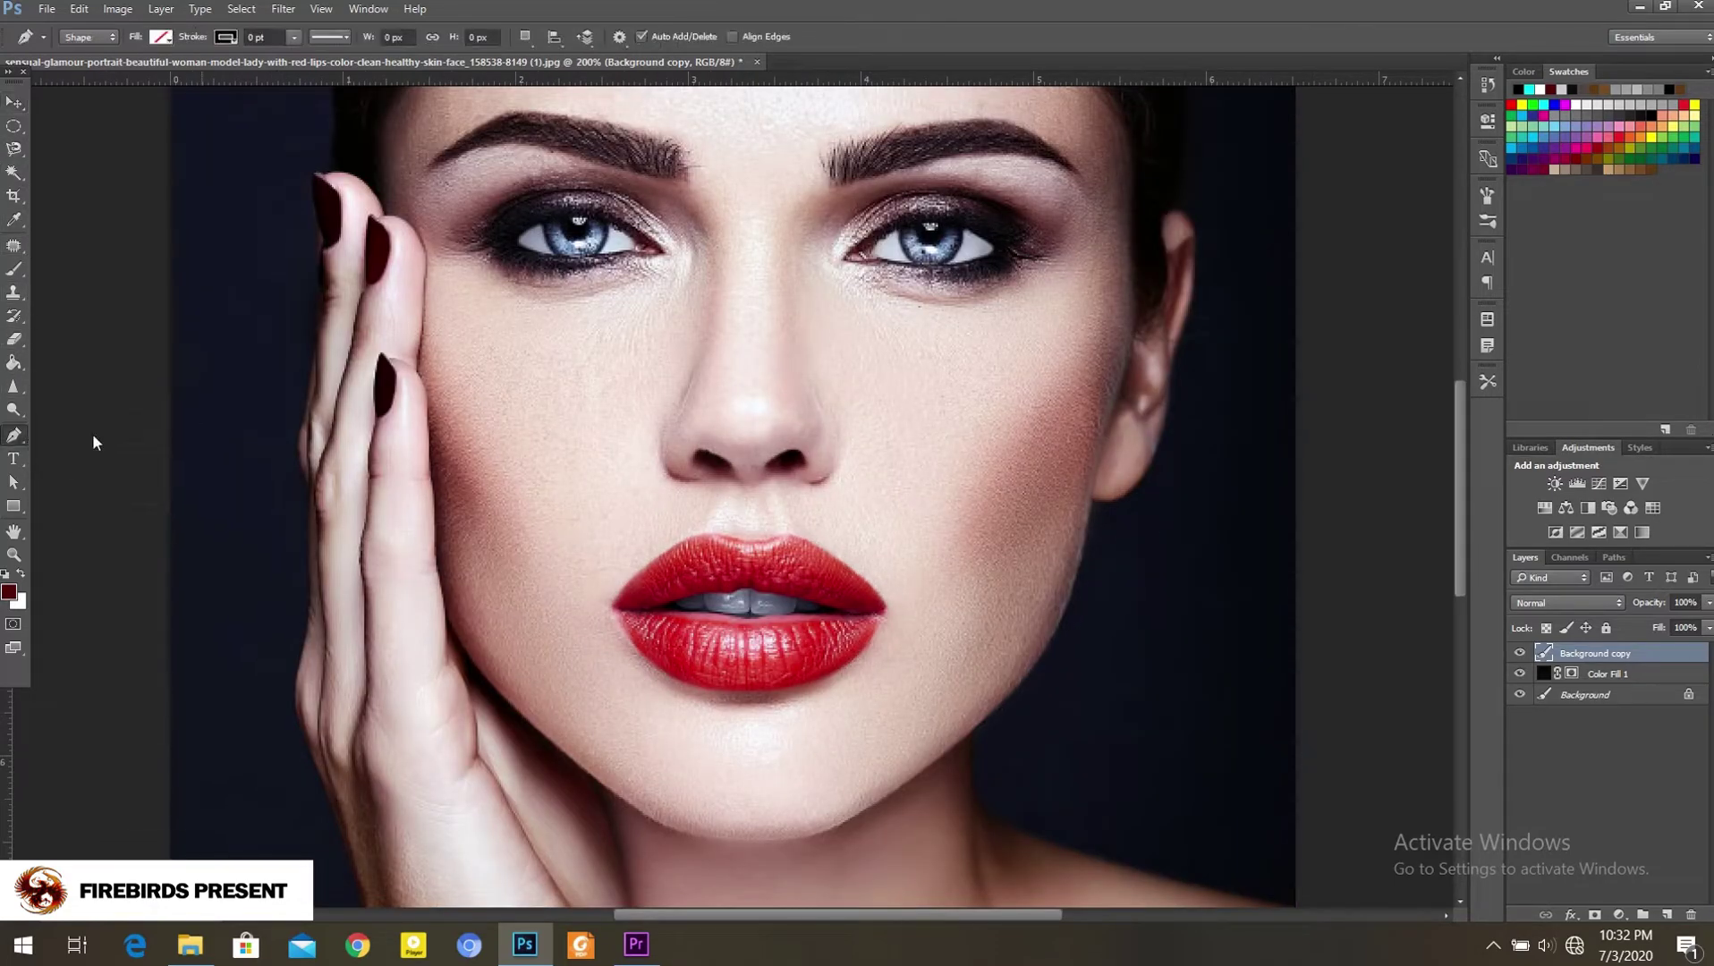
left_click(873, 344)
left_click_drag(1014, 353, 1056, 335)
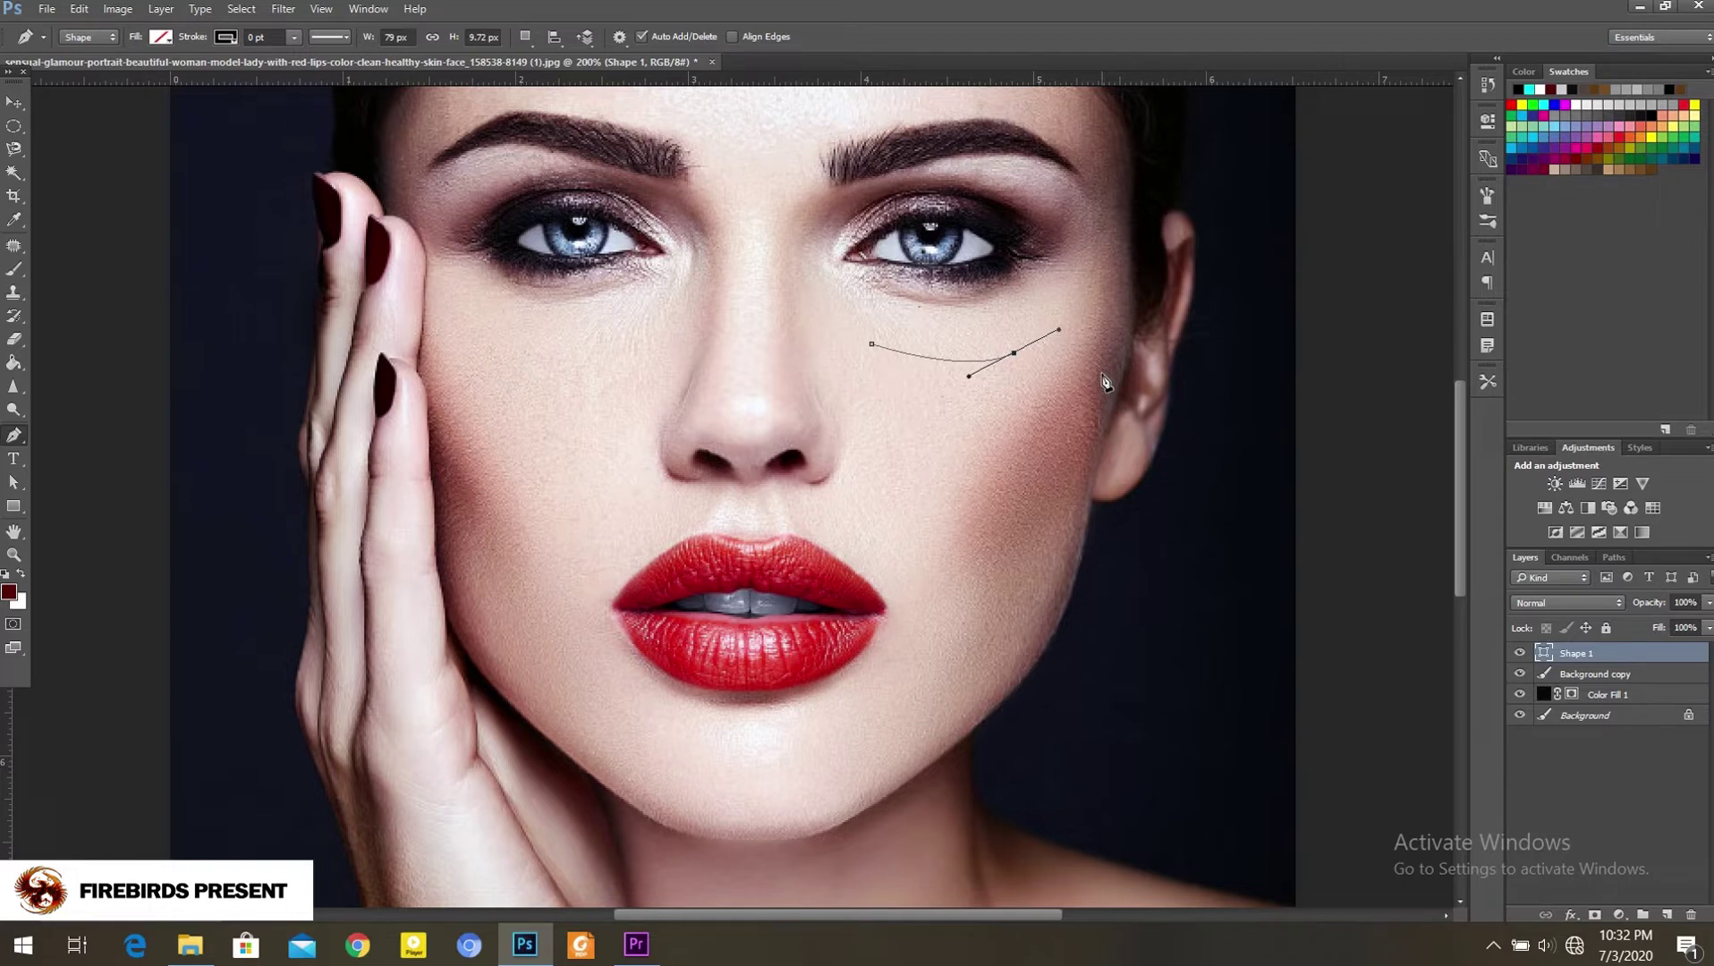
left_click_drag(1092, 416, 1092, 457)
left_click_drag(1052, 573, 1042, 580)
left_click_drag(1000, 636, 900, 733)
left_click_drag(891, 632, 910, 573)
mouse_move(910, 571)
left_mouse_down()
mouse_move(883, 539)
mouse_move(899, 546)
left_mouse_up()
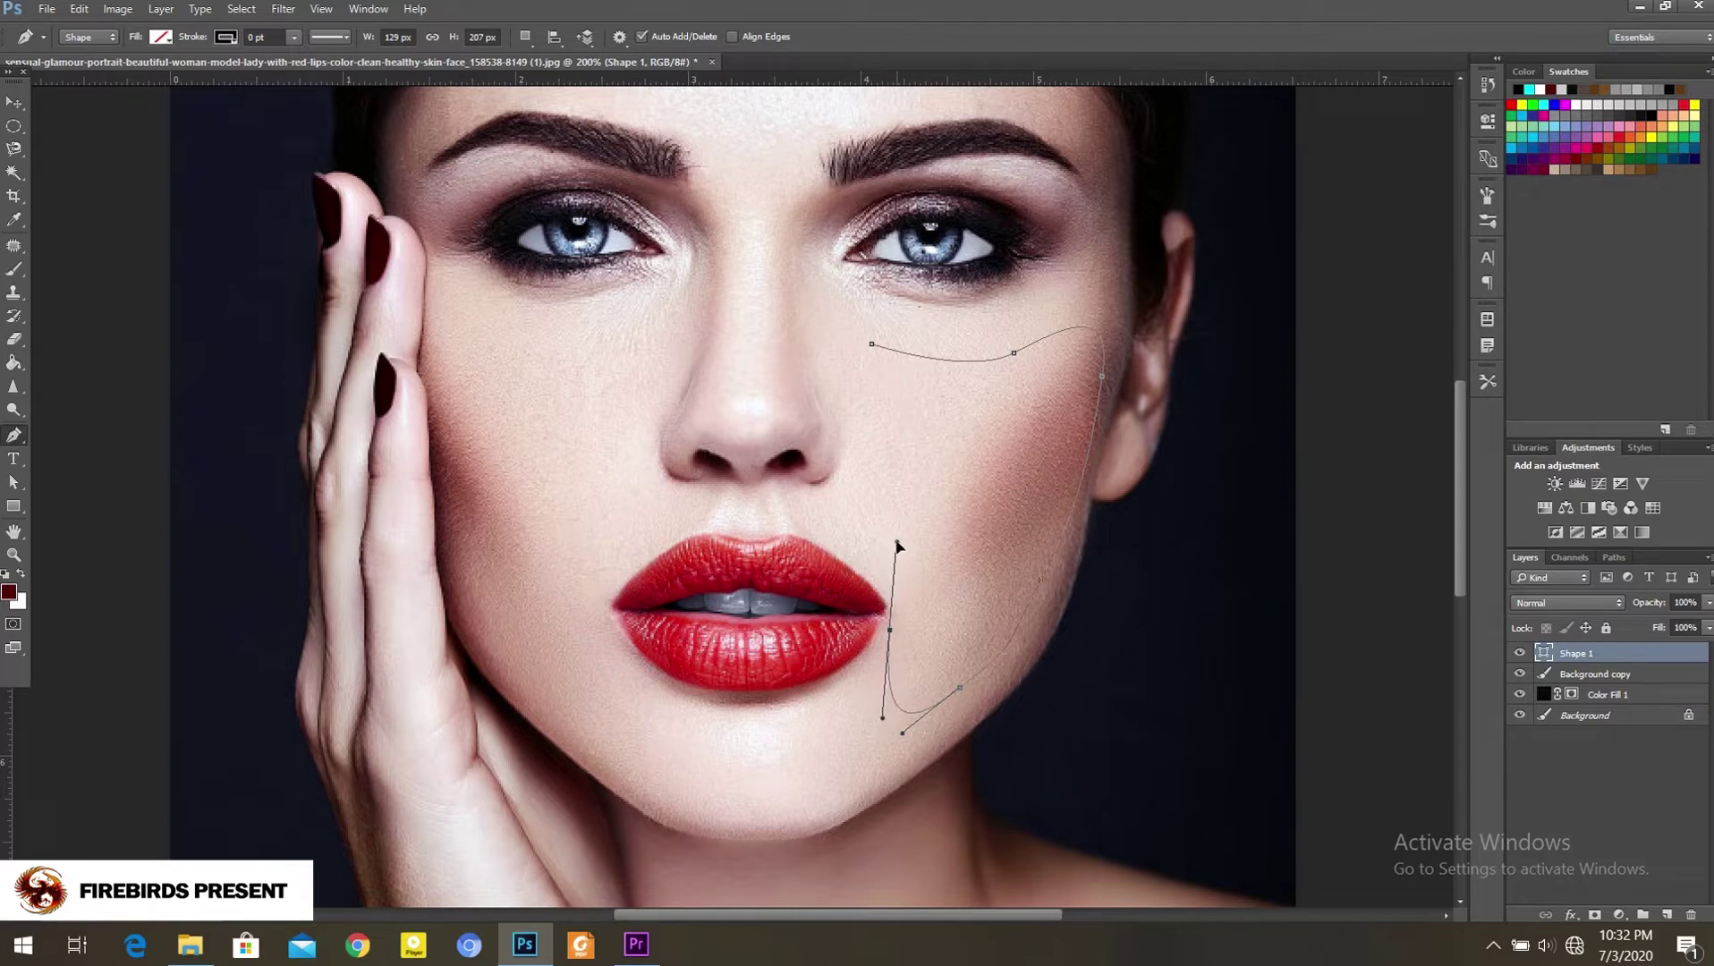
left_click_drag(867, 442, 878, 347)
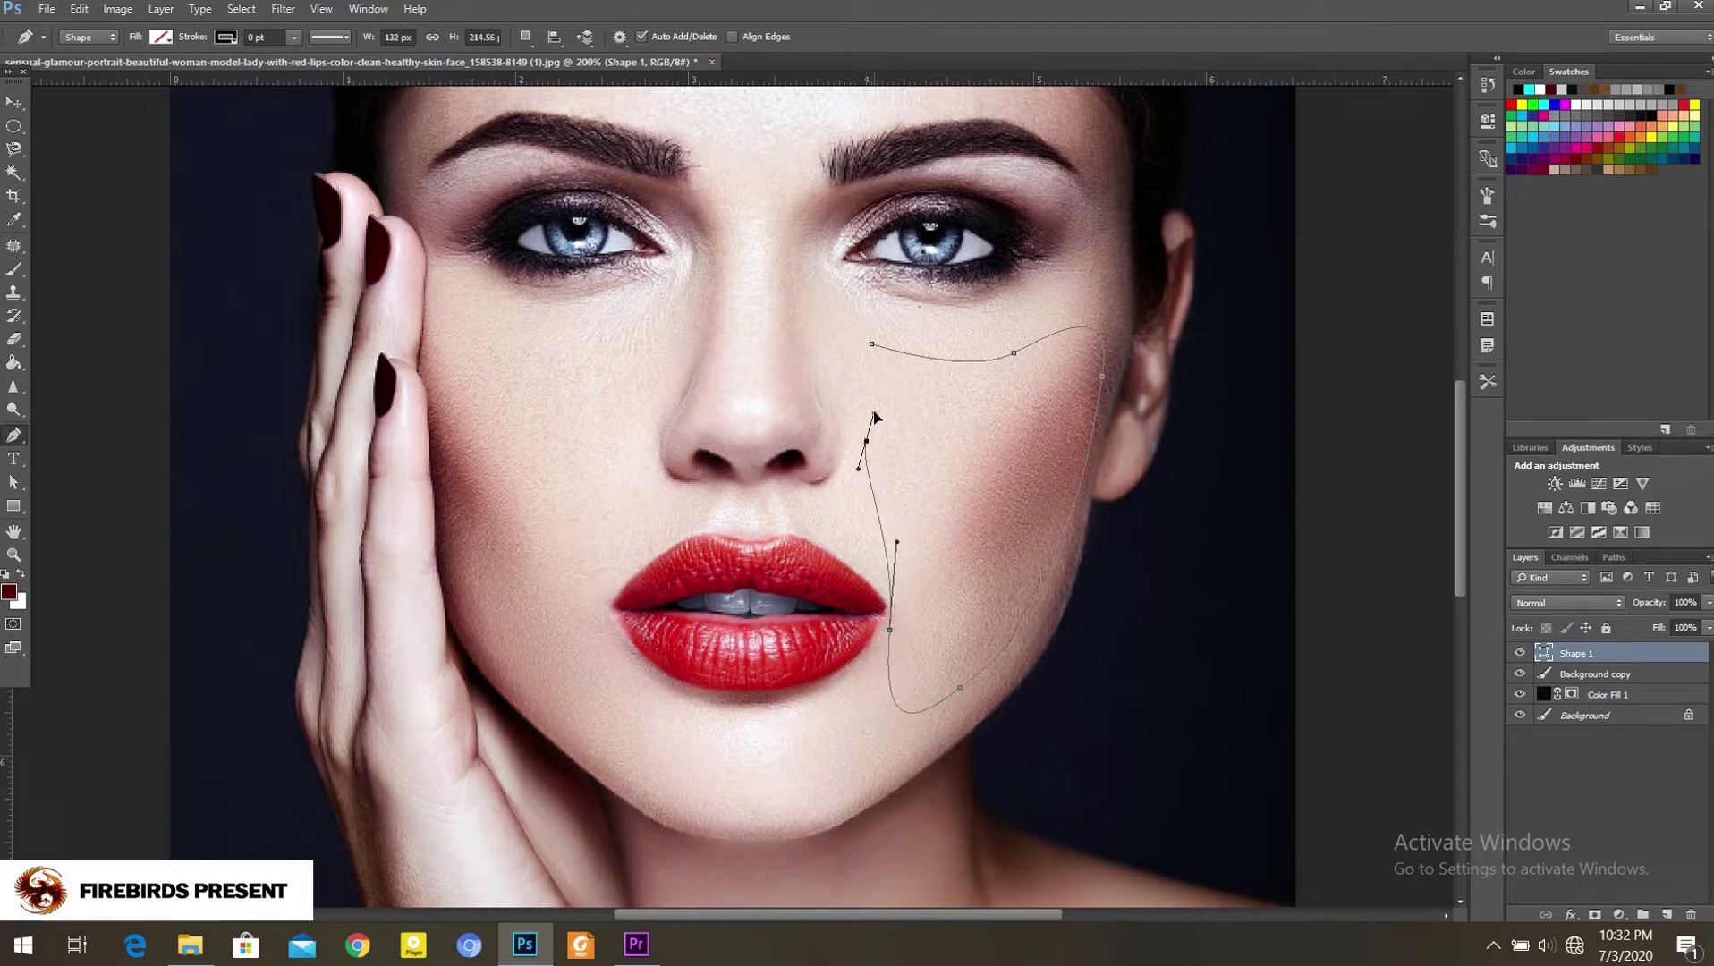
left_click_drag(878, 347, 874, 351)
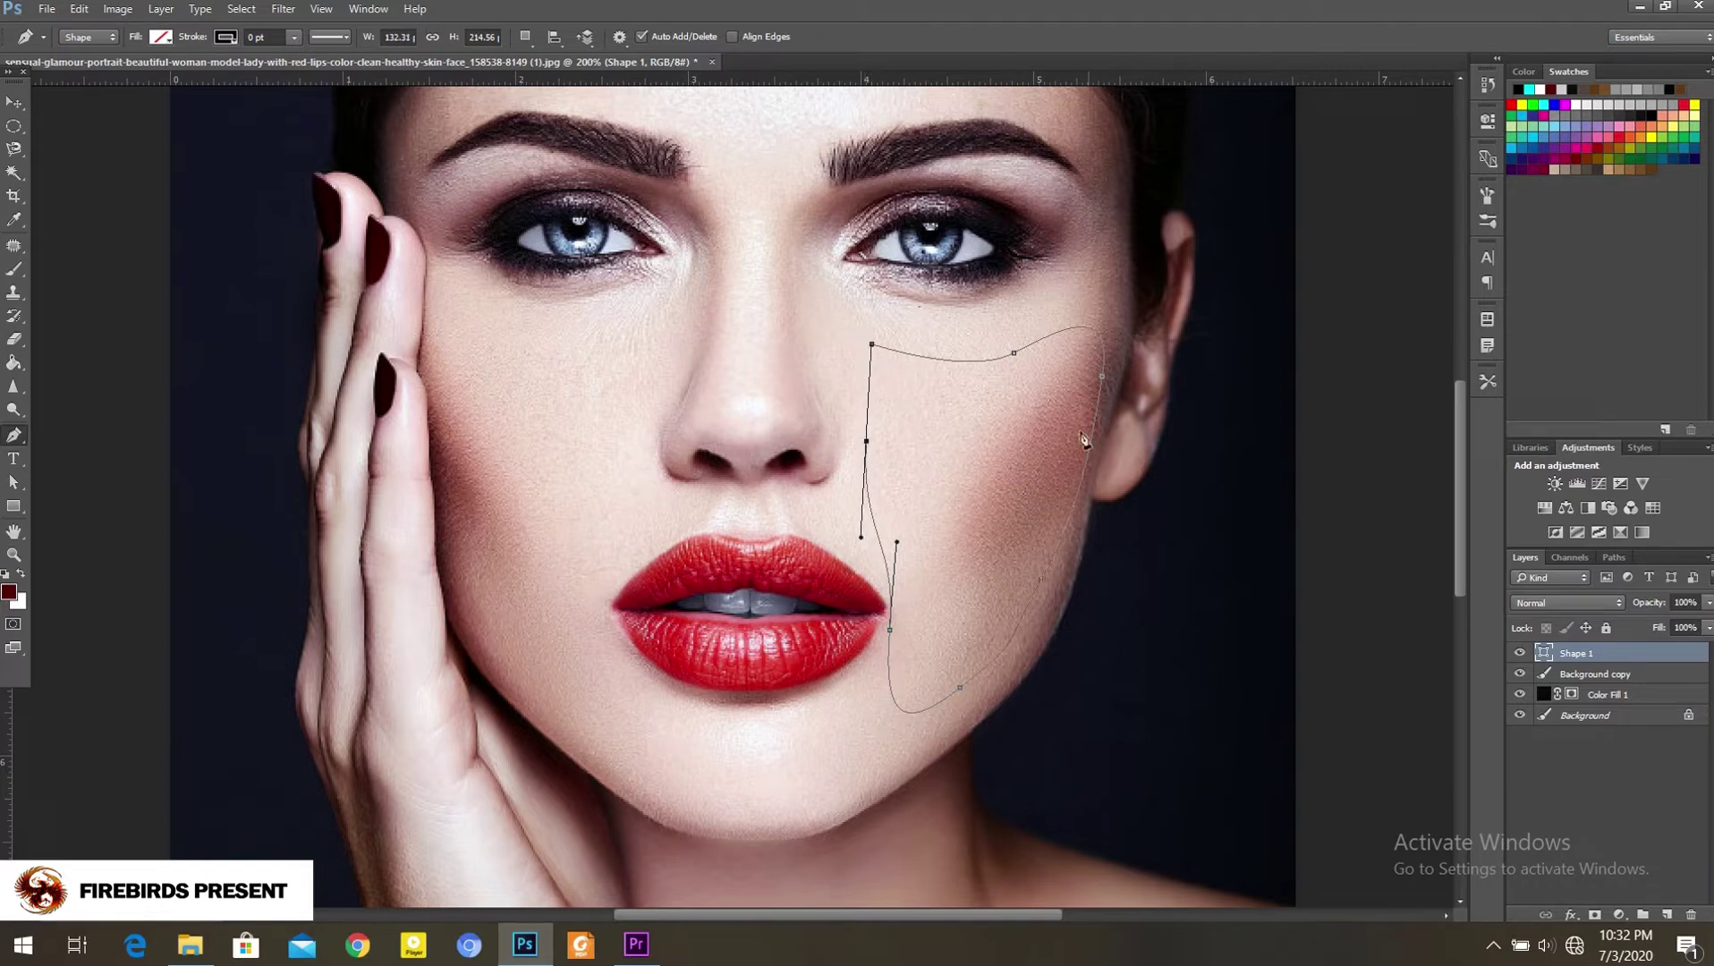
right_click(875, 348)
Step: Convert the cheek path to a selection and cut it from Background copy onto Layer 1
left_click(976, 461)
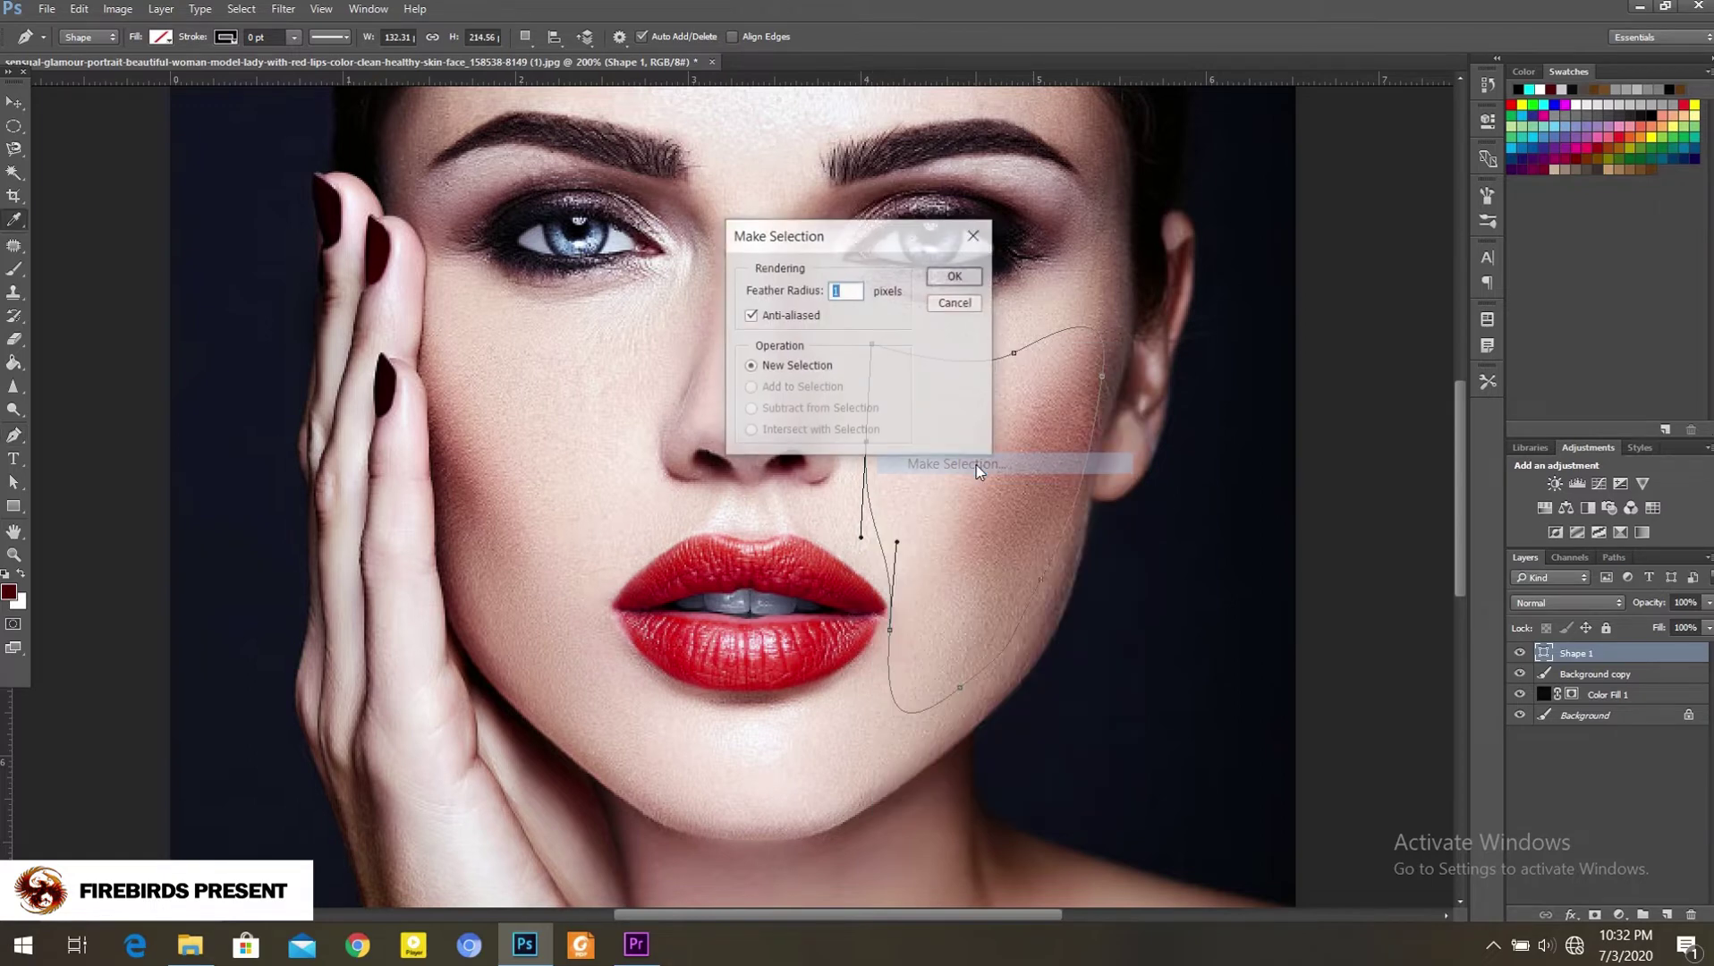
left_click(956, 276)
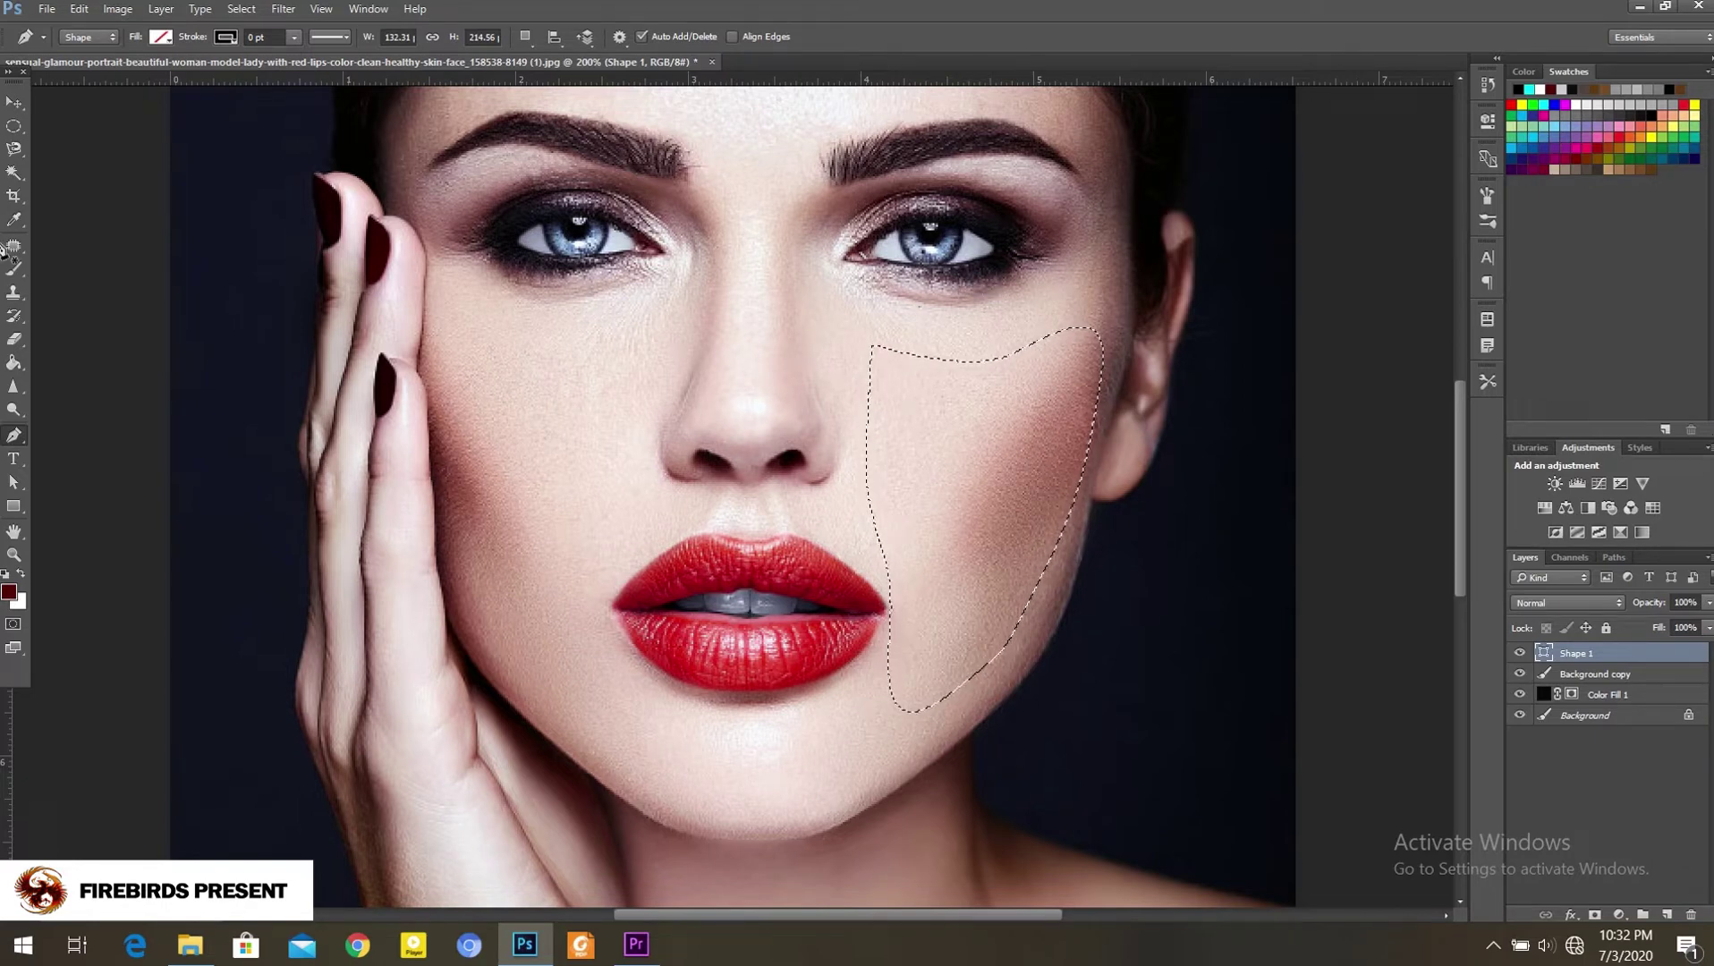
left_click(1625, 676)
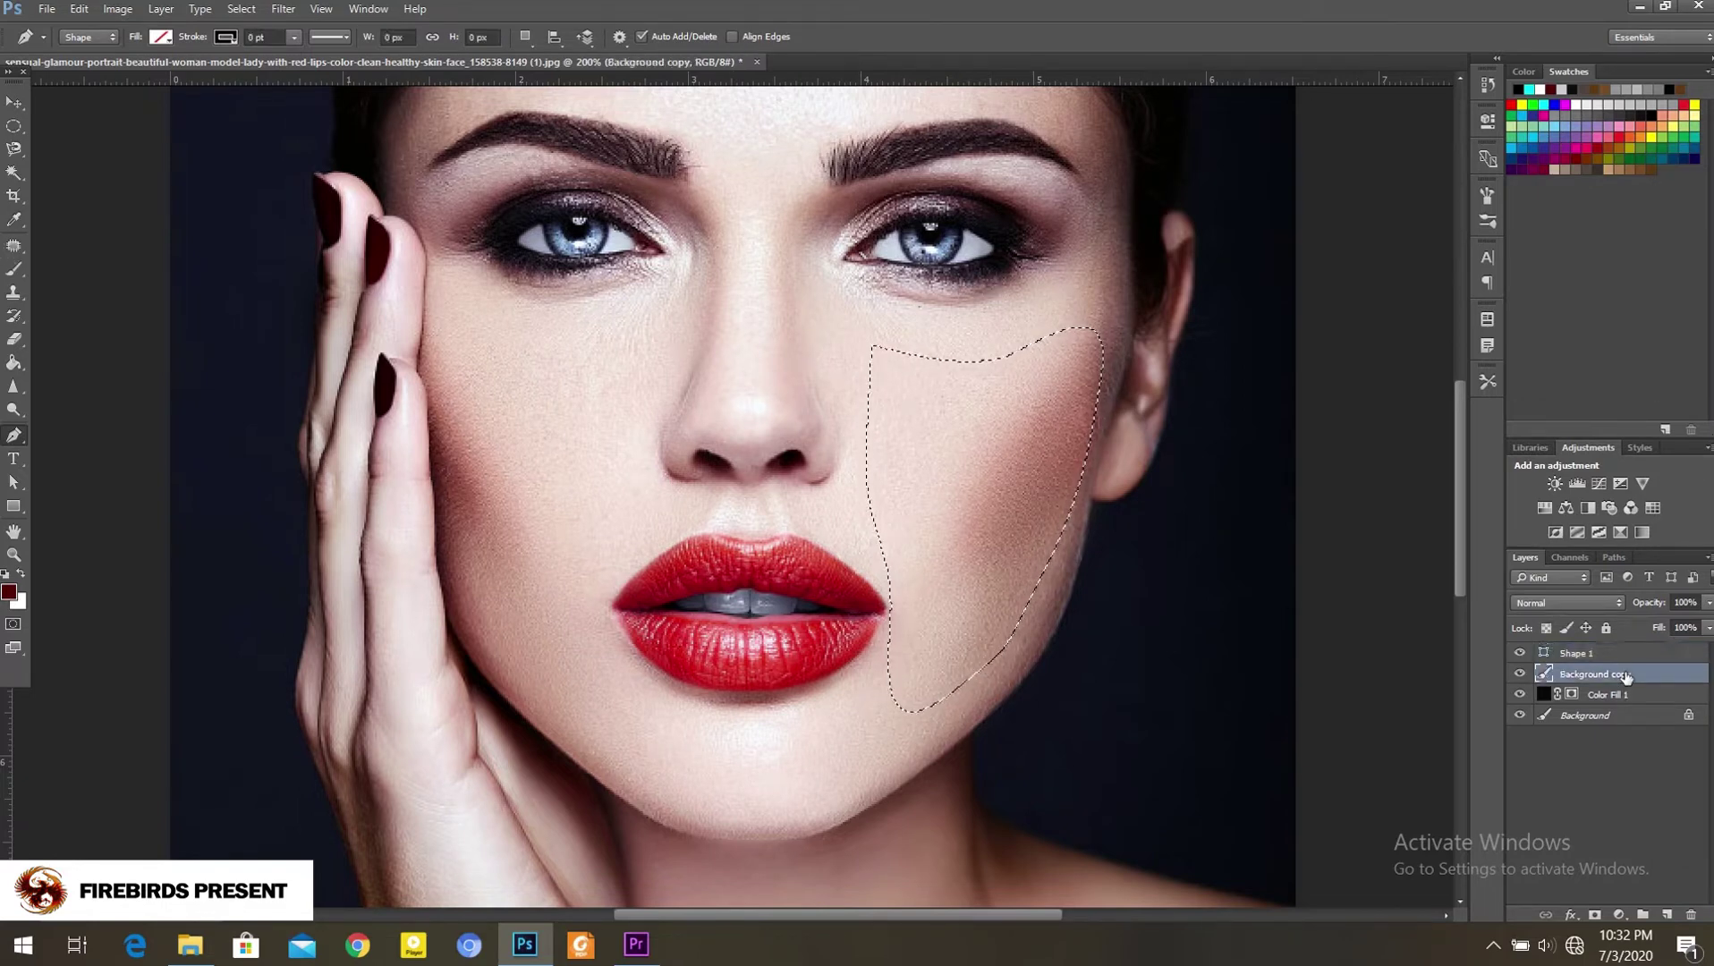
left_click(14, 149)
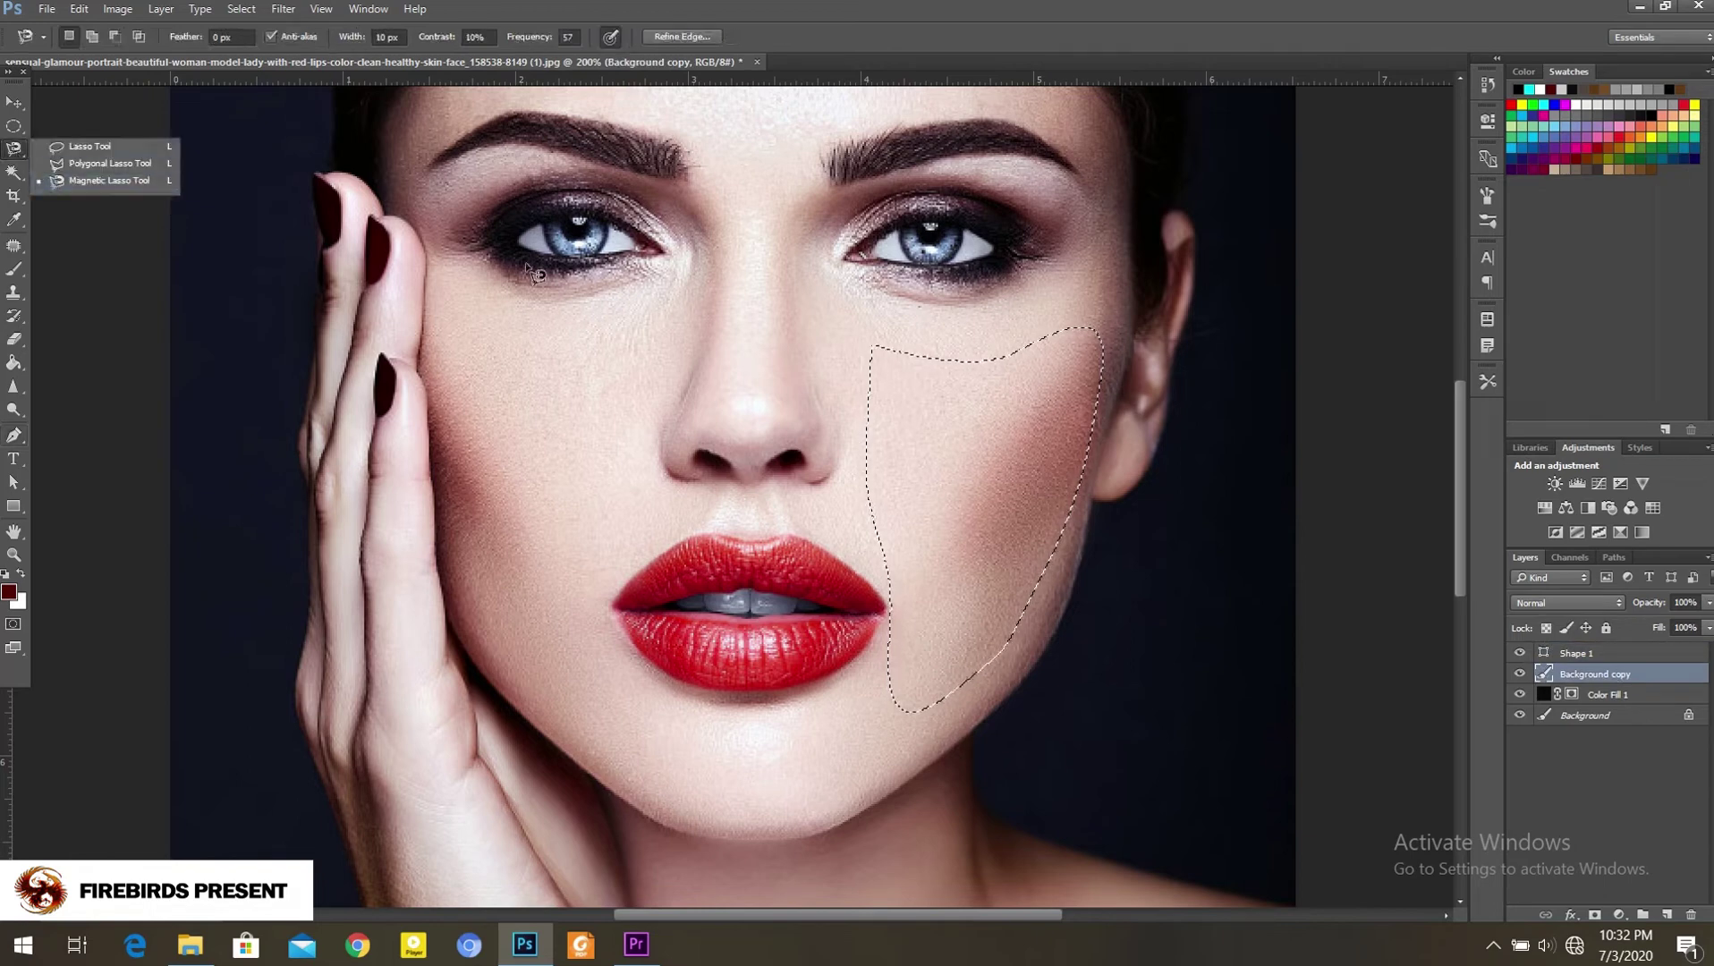
left_click(57, 184)
right_click(958, 409)
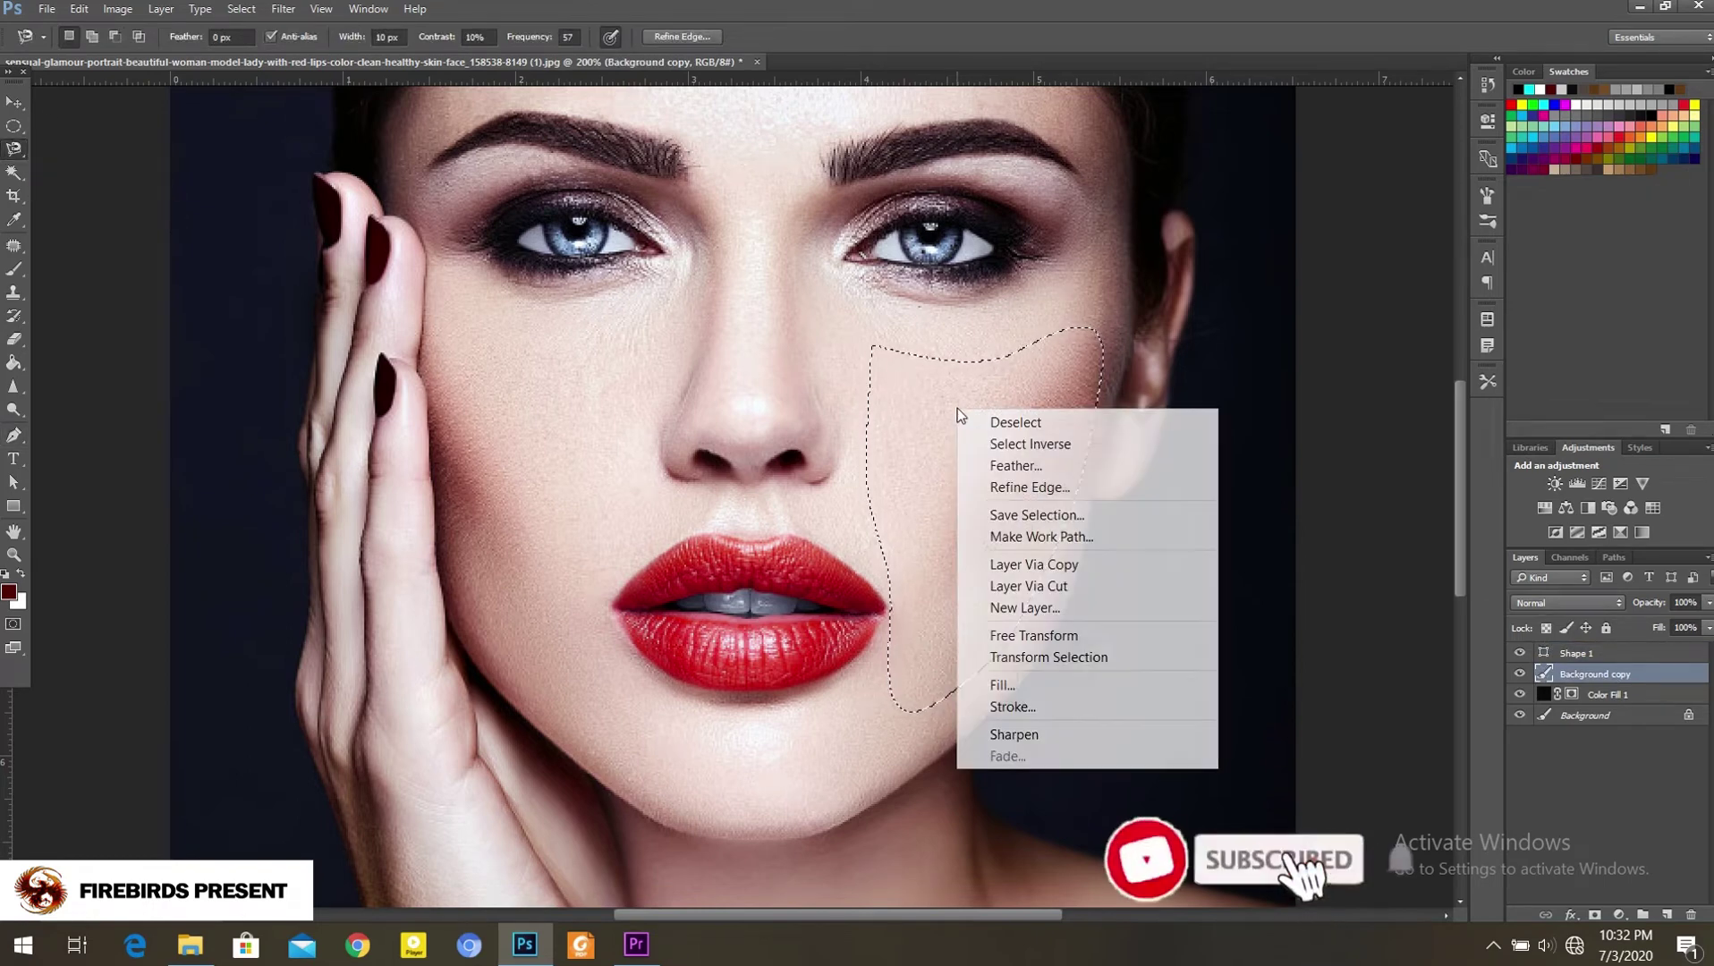
left_click(1093, 588)
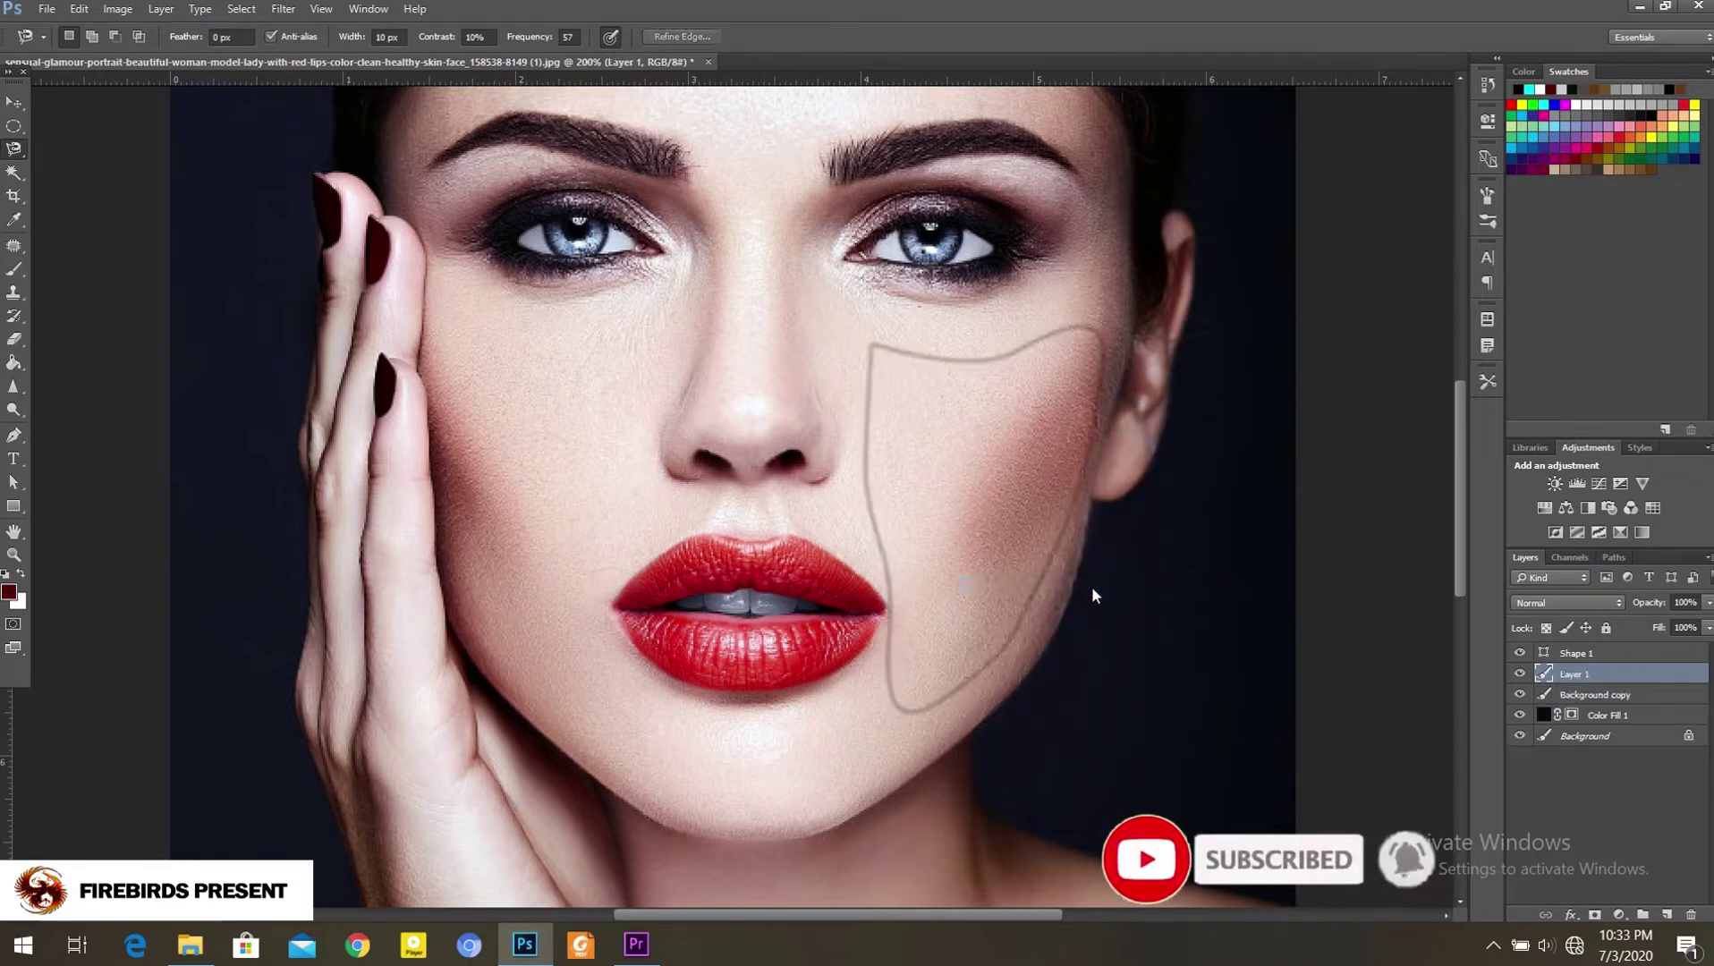
key("v")
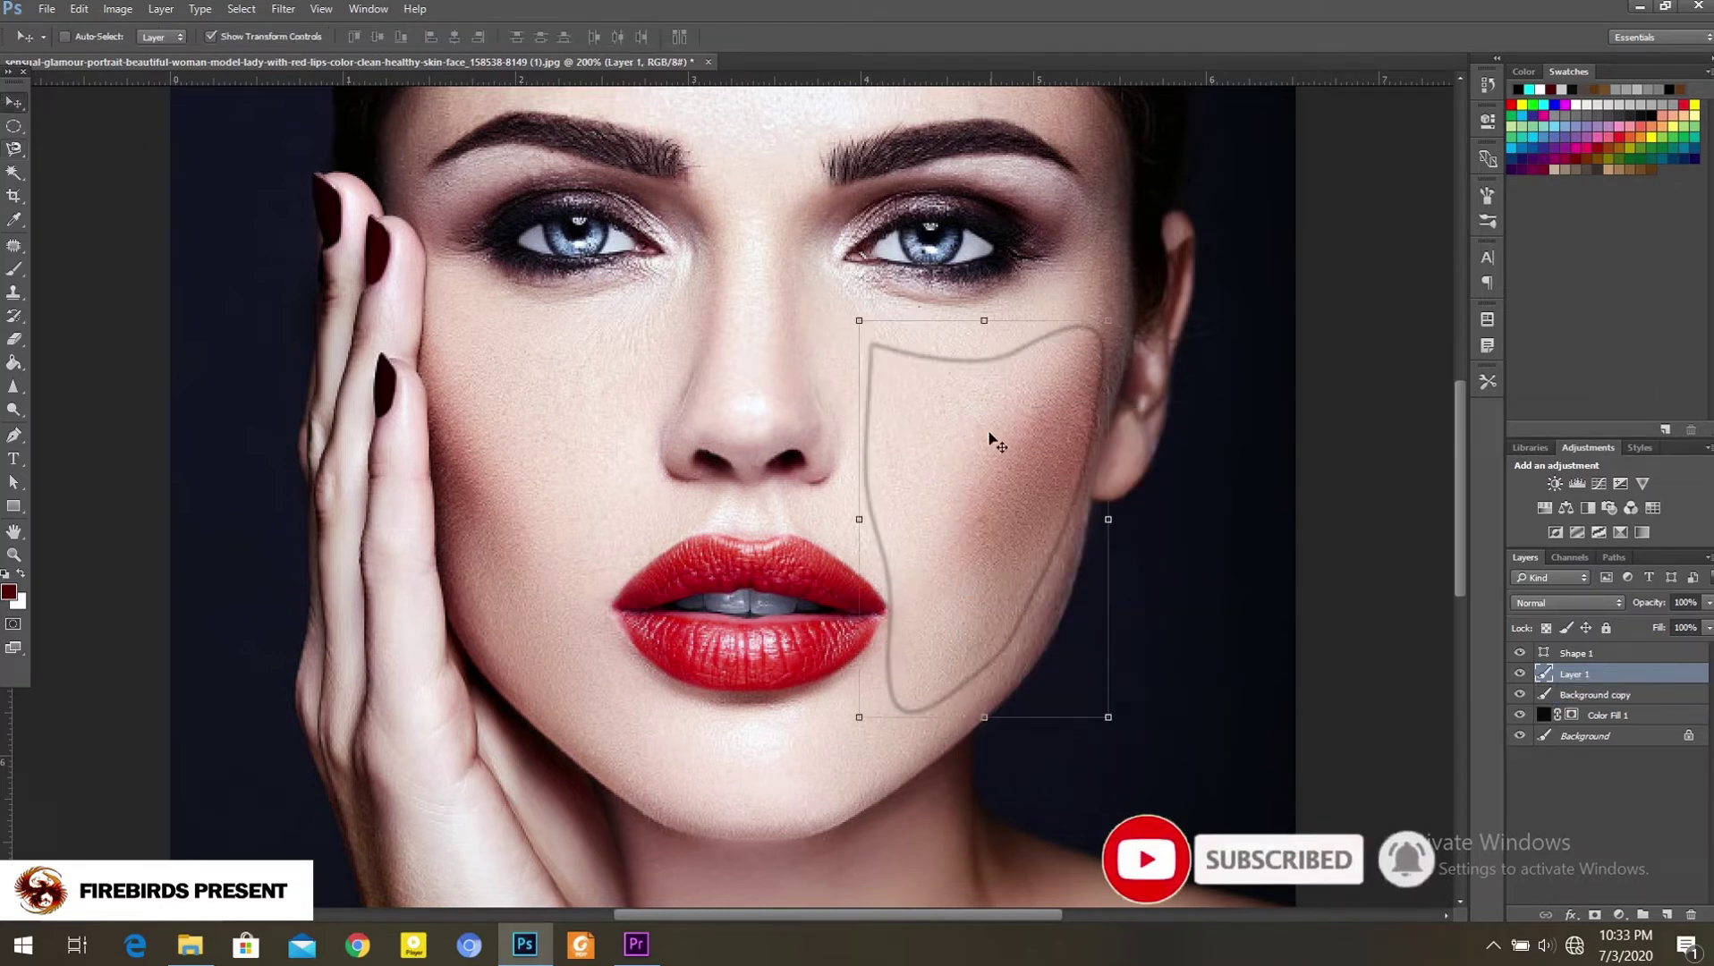
Step: Nudge the Layer 1 cheek piece down-right to expose a black gap, then reselect Background copy
left_click_drag(1009, 439, 1060, 473)
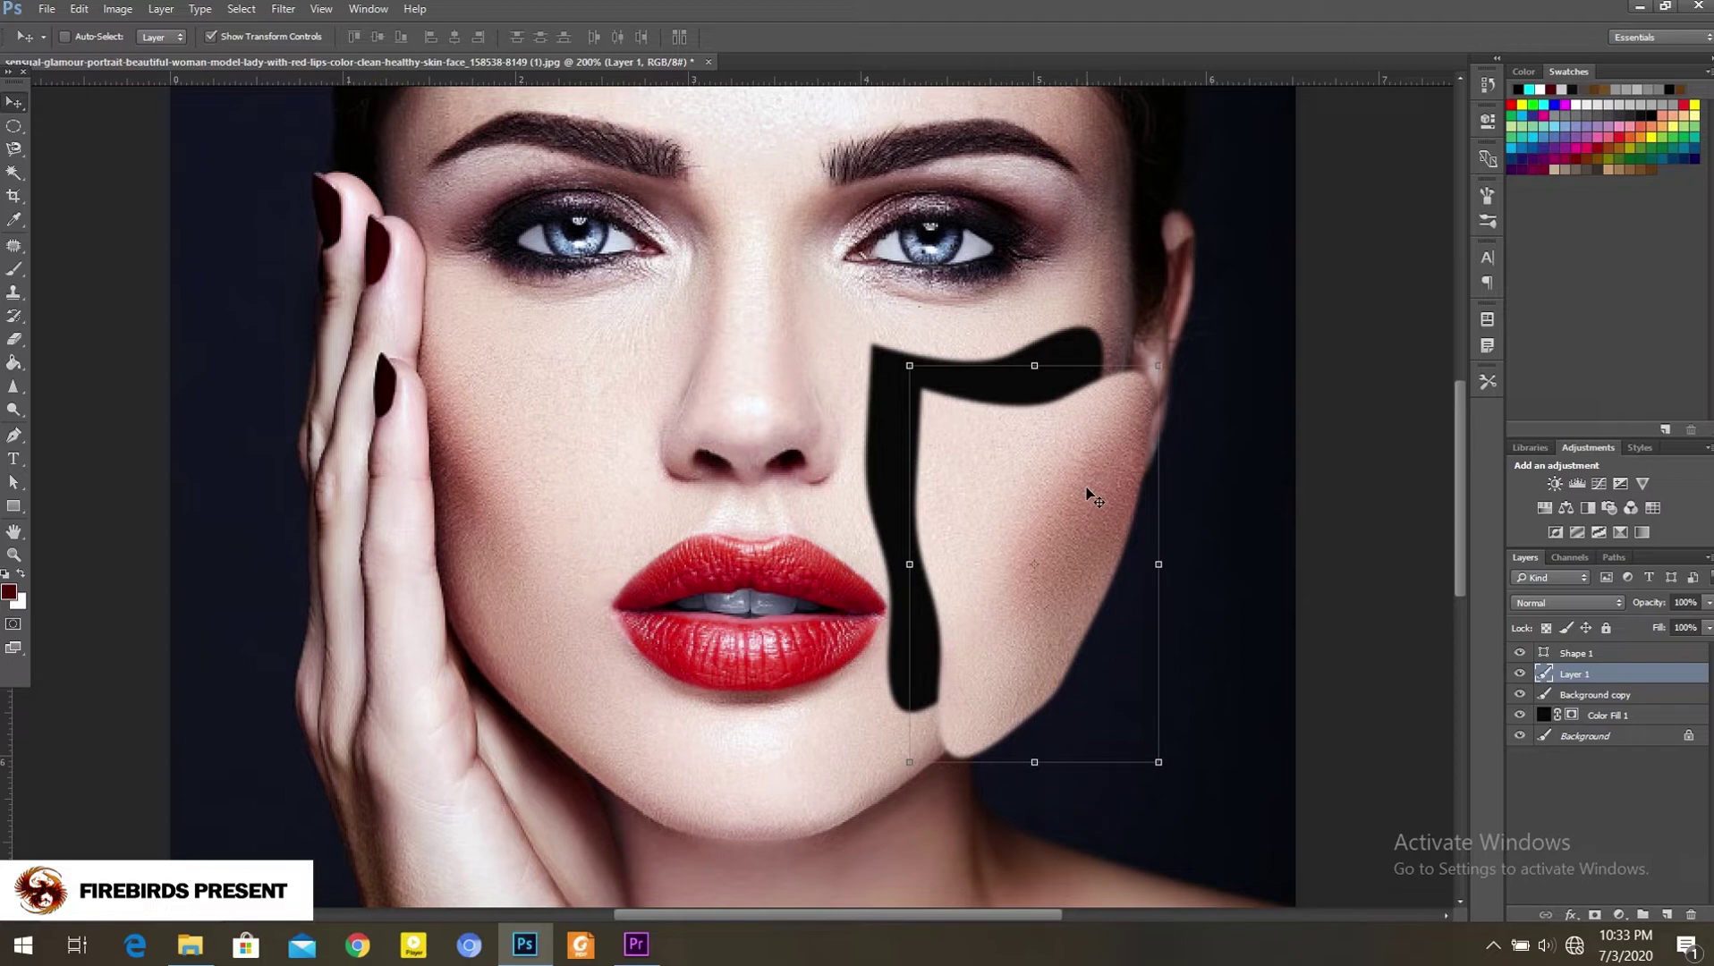
key("ctrl+minus")
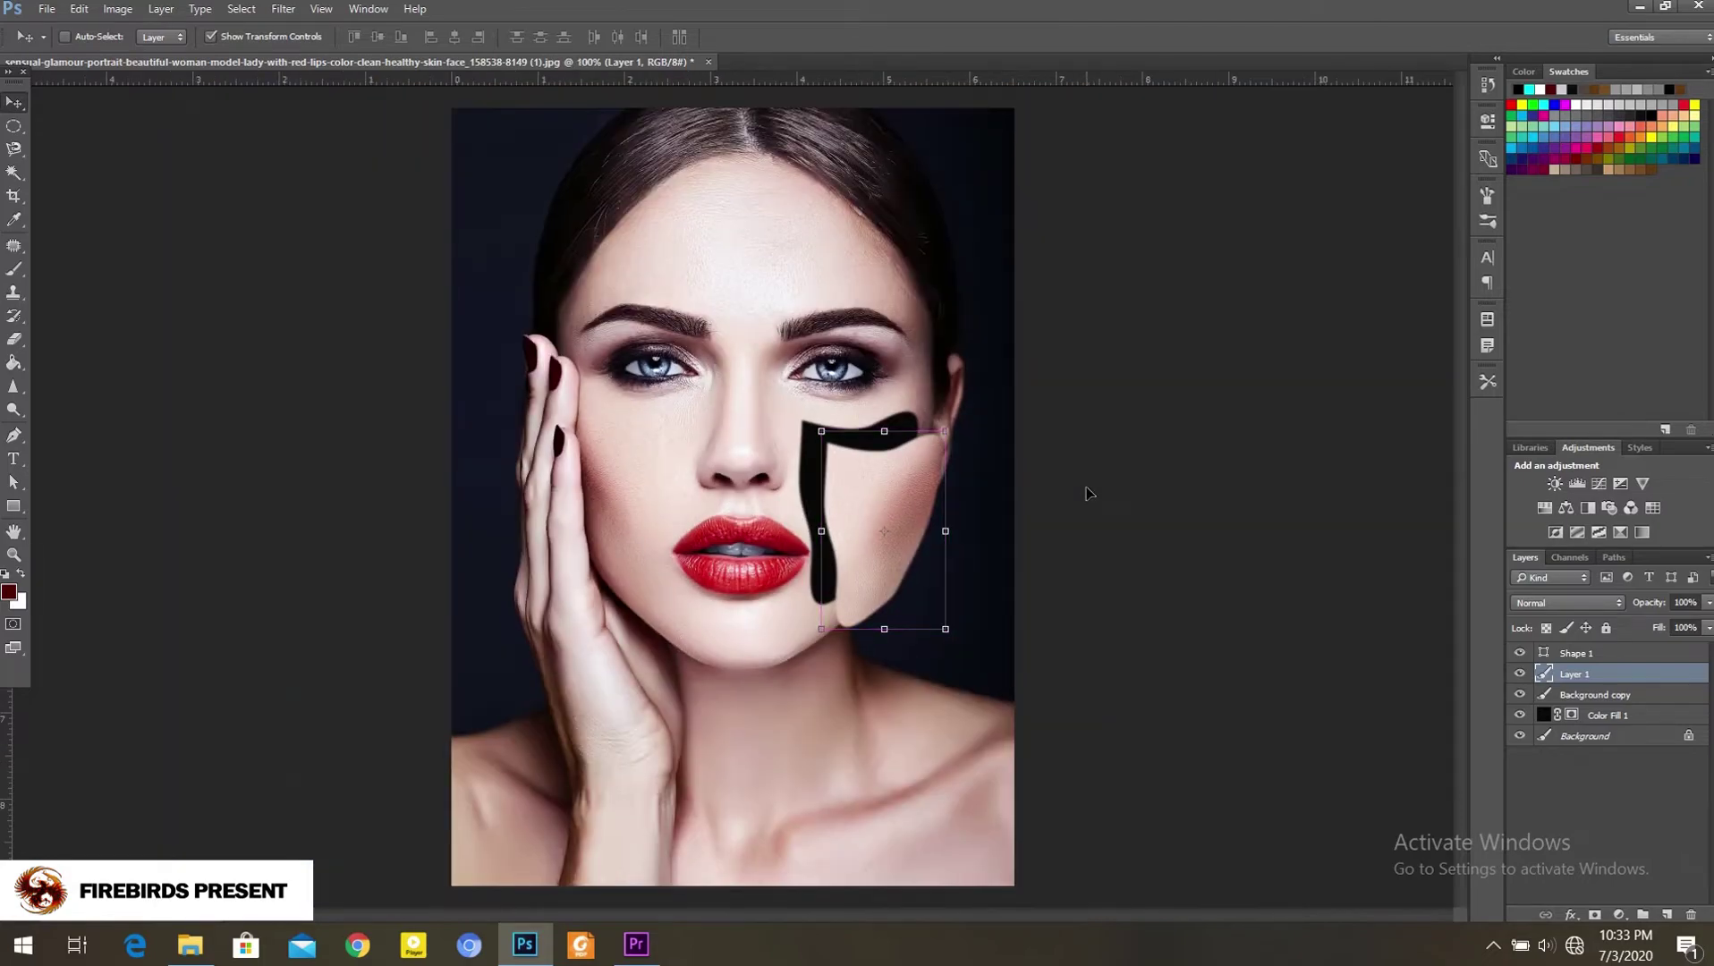
left_click(1618, 657)
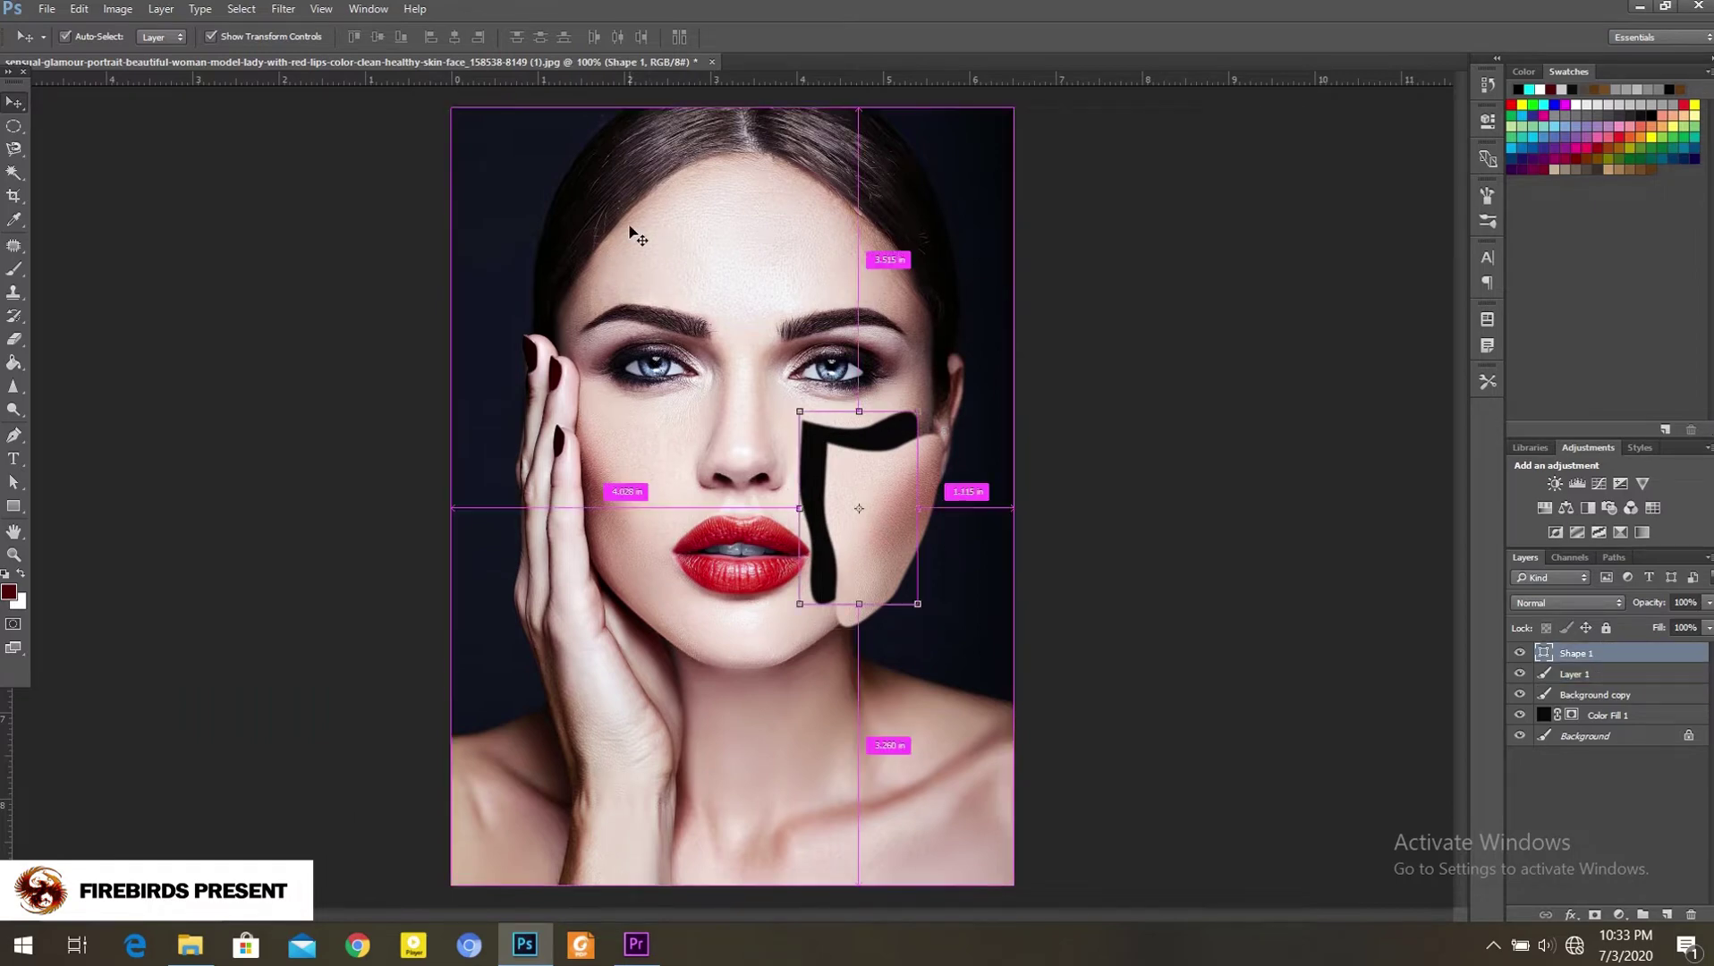
key("ctrl+plus")
left_click_drag(1461, 452, 1461, 367)
left_click(1644, 706)
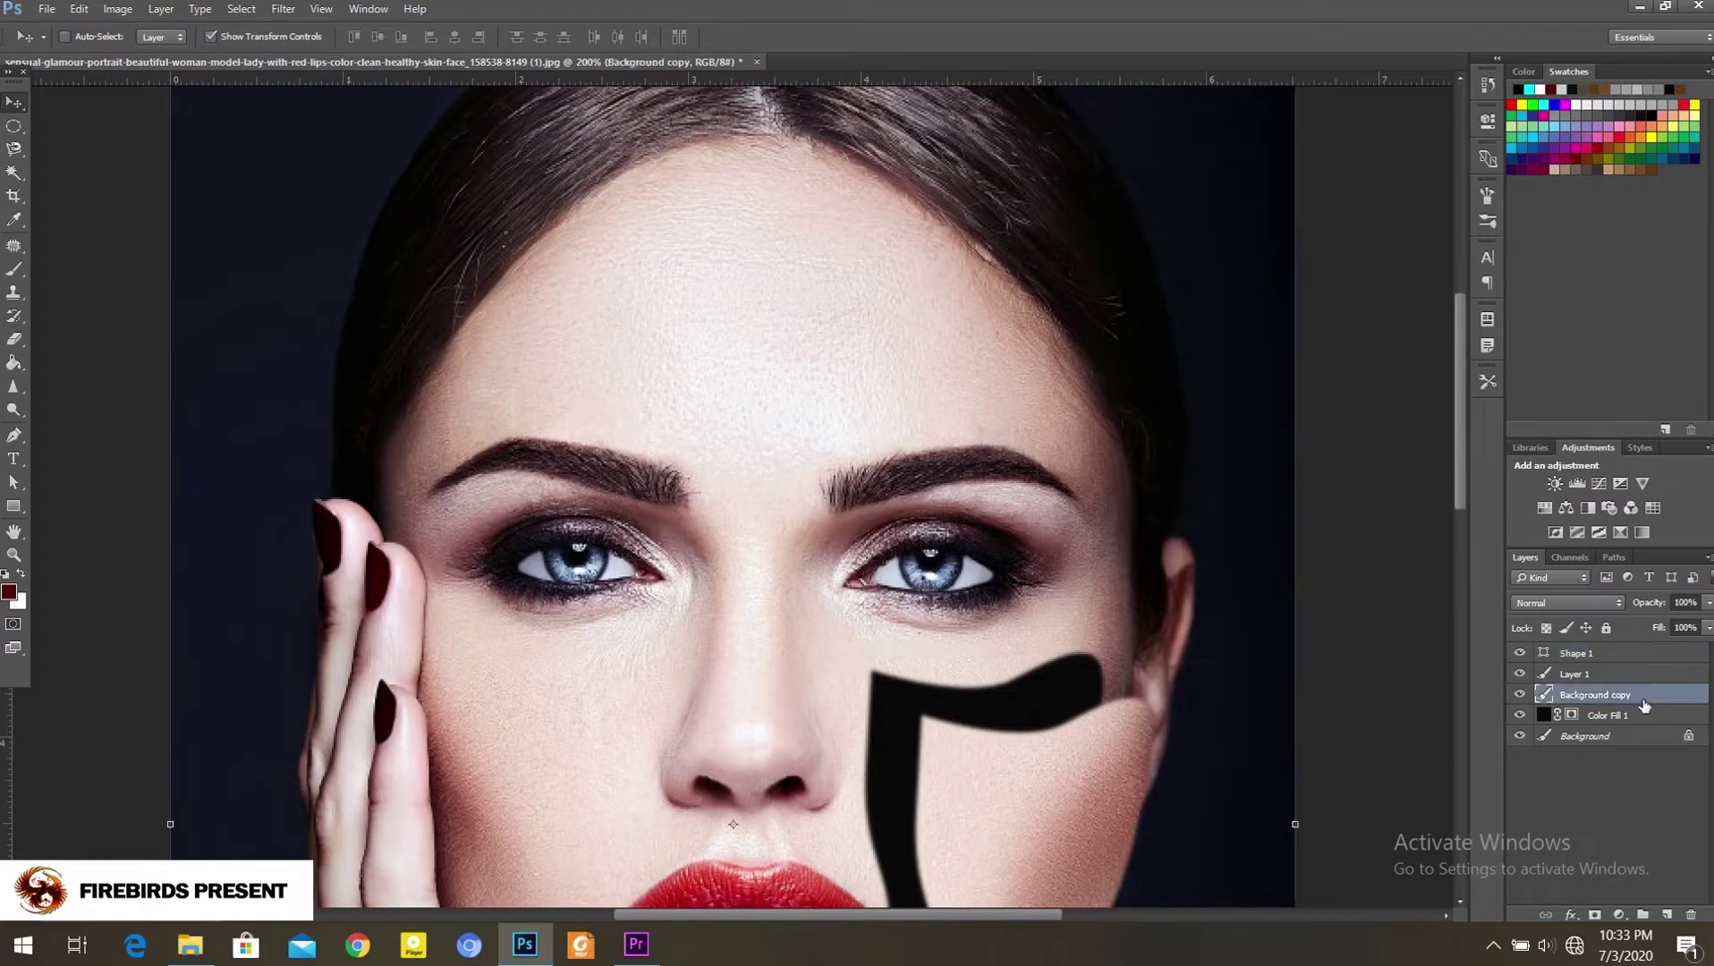
Step: Outline a curved forehead piece with the Pen Tool on Shape 2, closing the path at its start
left_click_drag(14, 436, 59, 429)
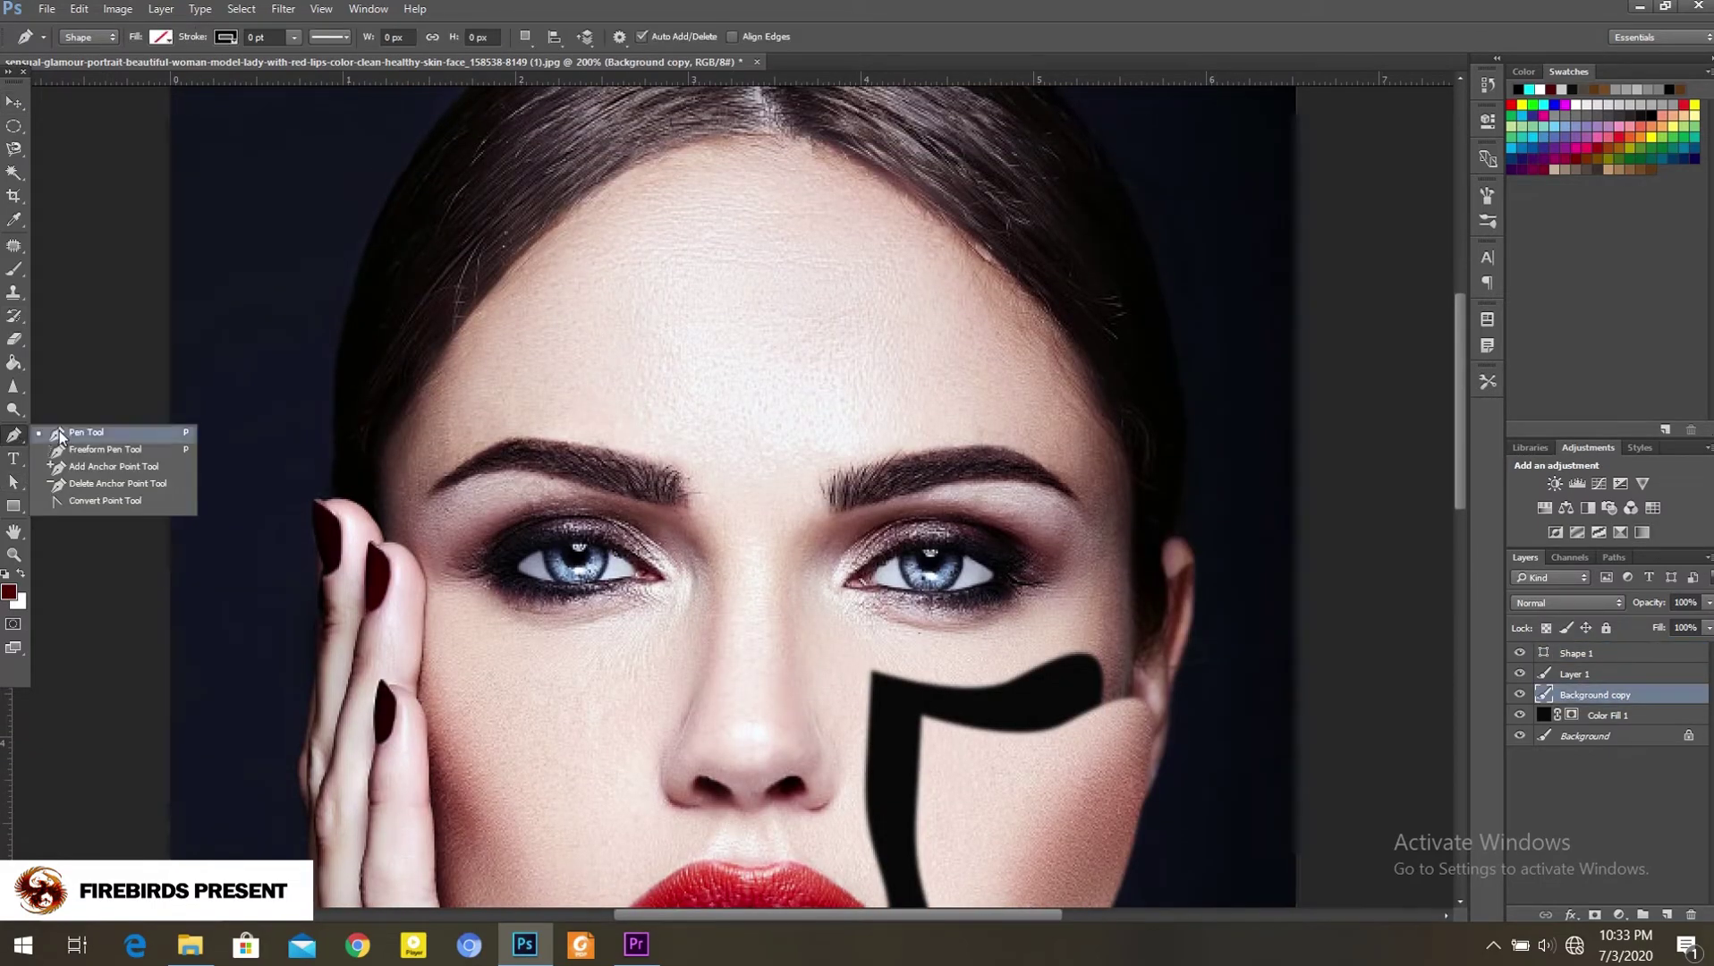
left_click(499, 304)
left_click_drag(736, 262, 785, 203)
key("ctrl+z")
left_click_drag(636, 267, 709, 306)
left_click_drag(807, 244, 843, 217)
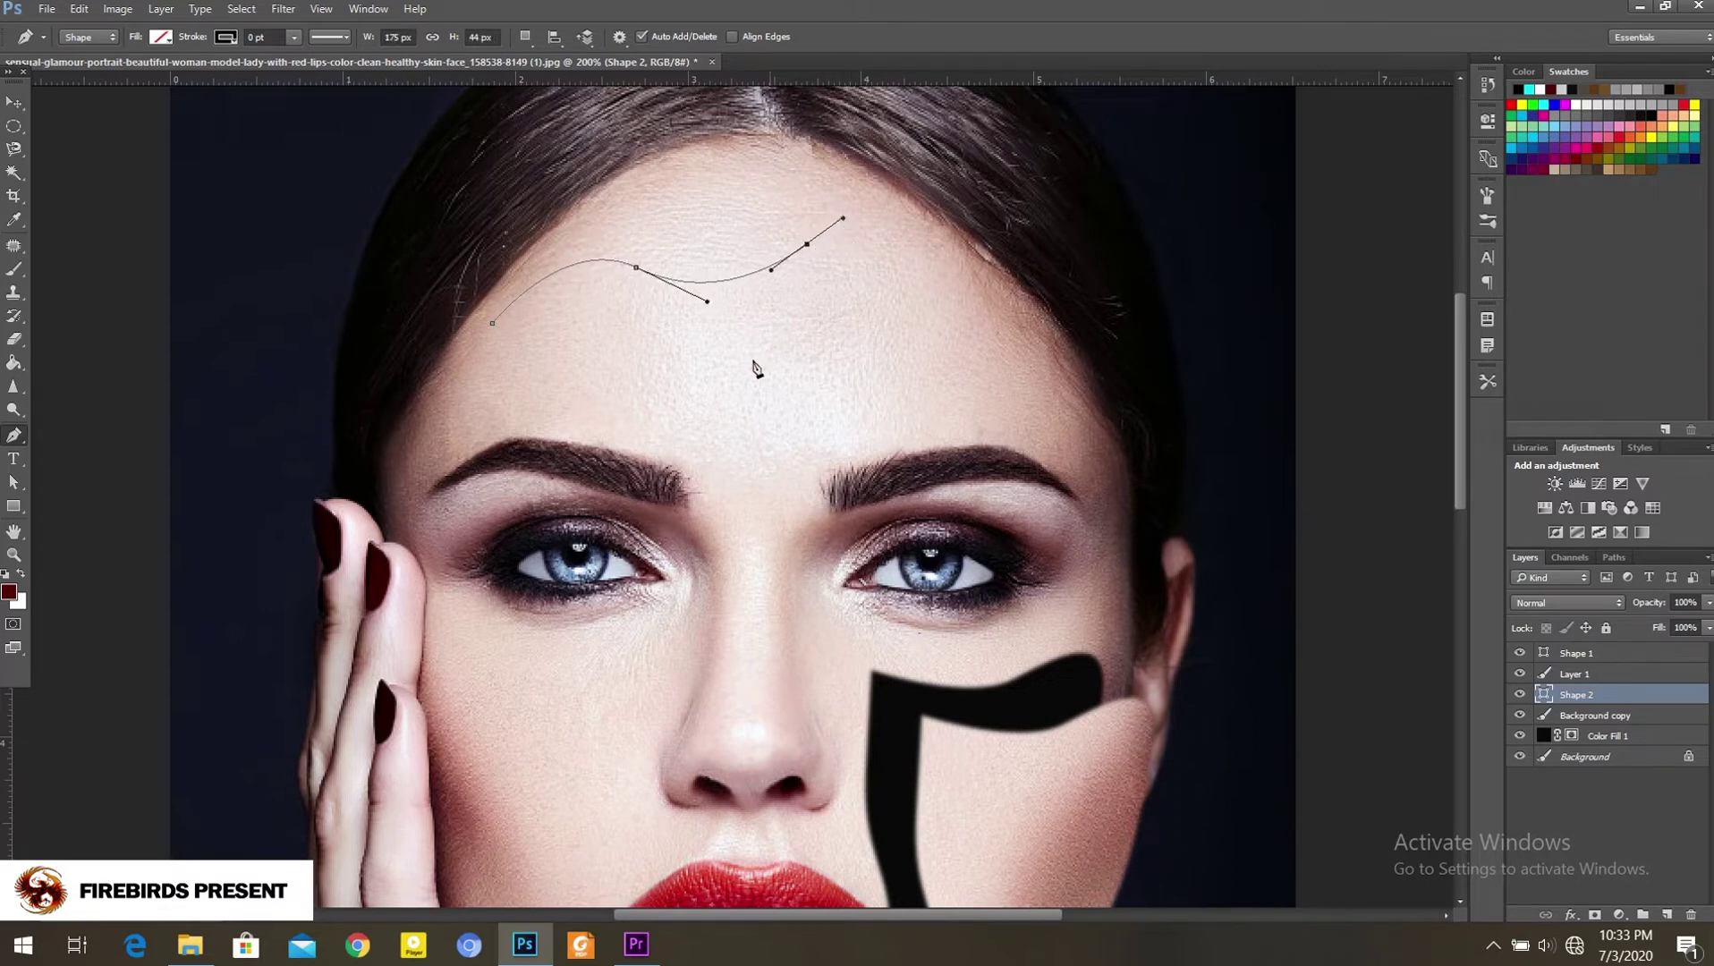
mouse_move(657, 388)
left_mouse_down()
mouse_move(452, 436)
mouse_move(530, 459)
mouse_move(499, 440)
left_mouse_up()
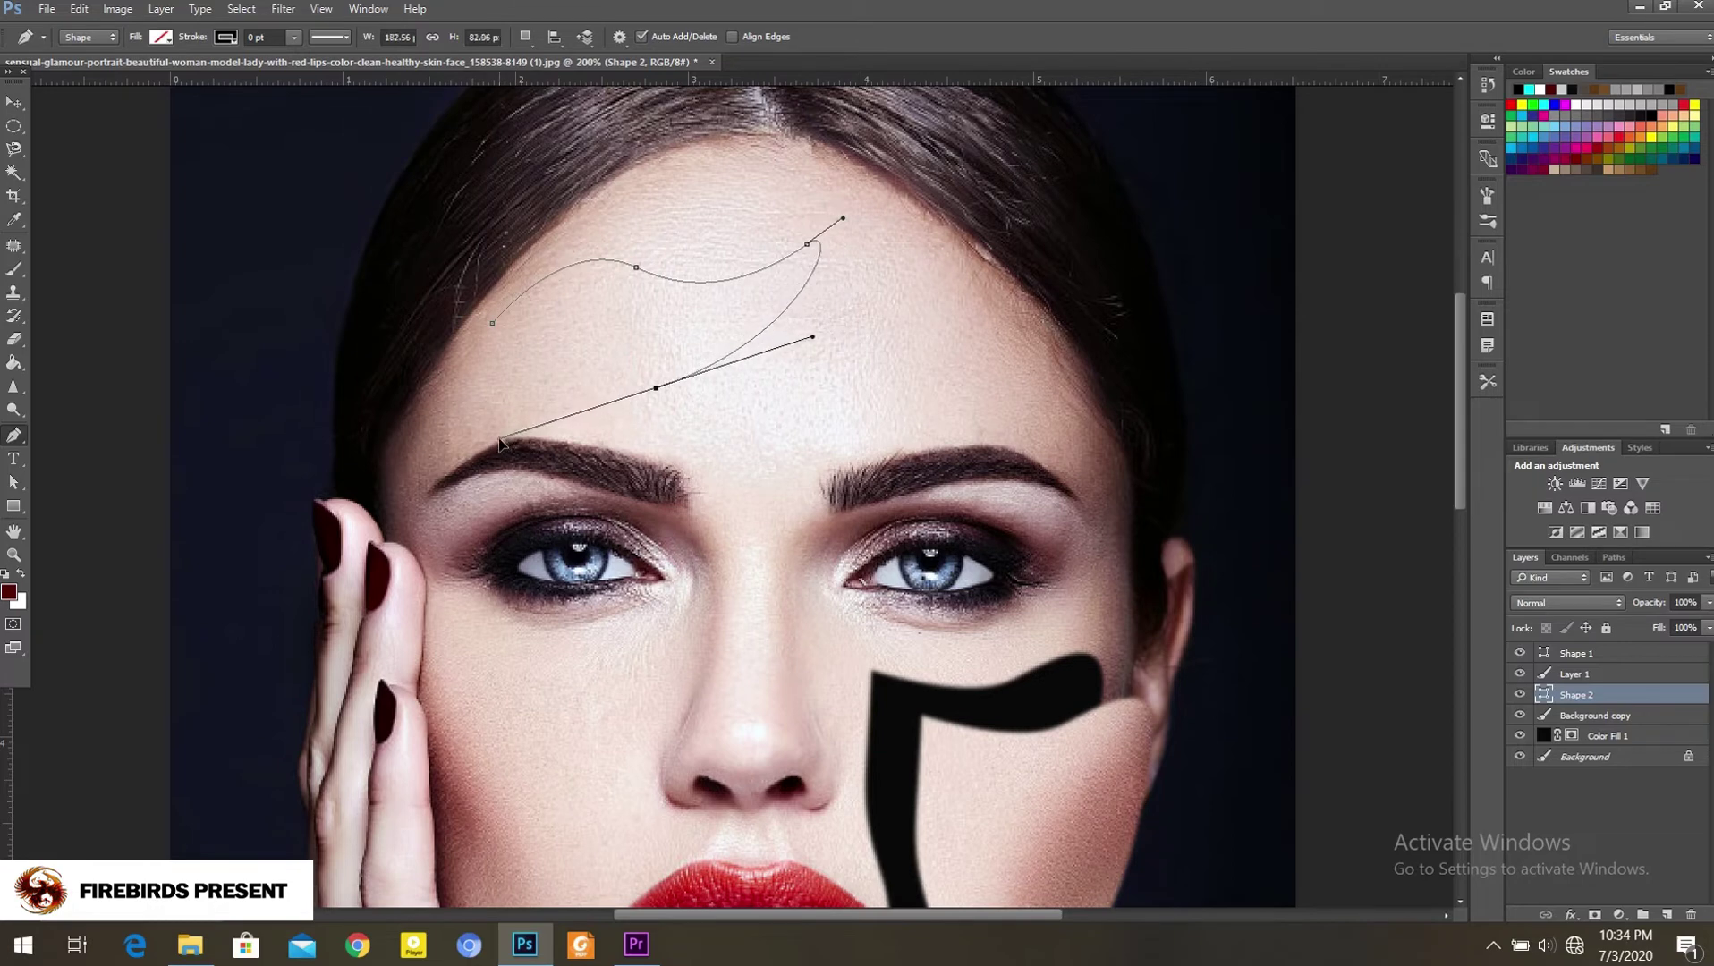
left_click(493, 325)
right_click(493, 326)
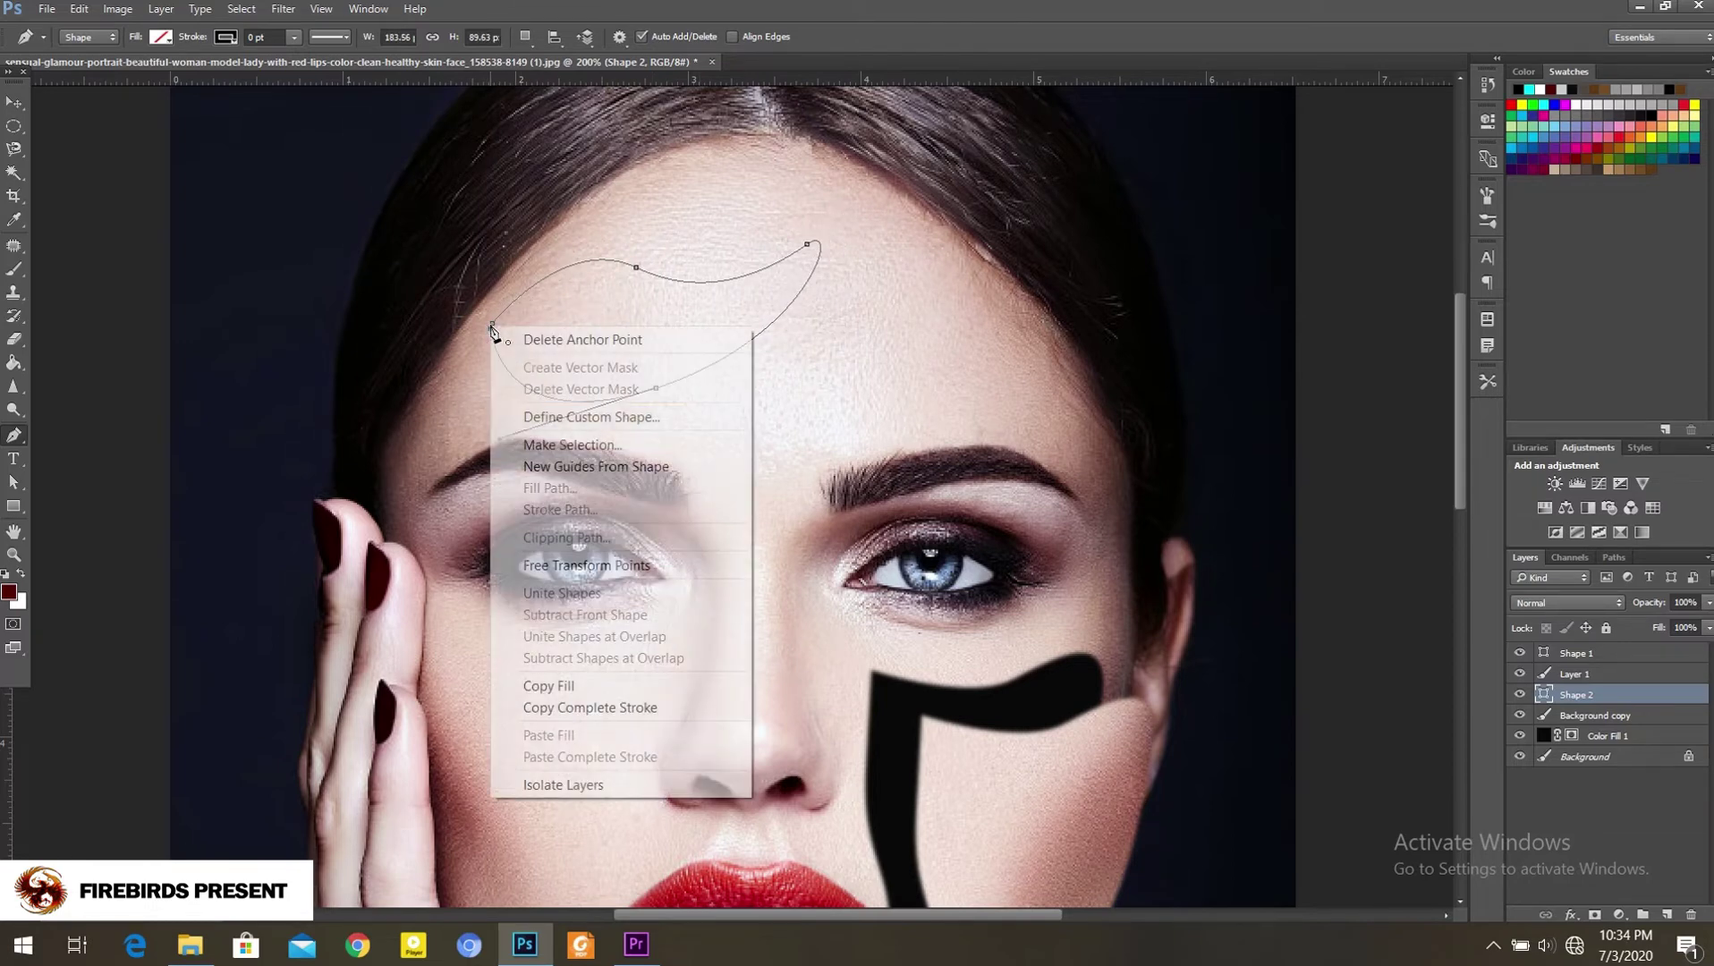
Step: Copy the forehead selection onto Layer 2 and shift it up and to the left
left_click(590, 445)
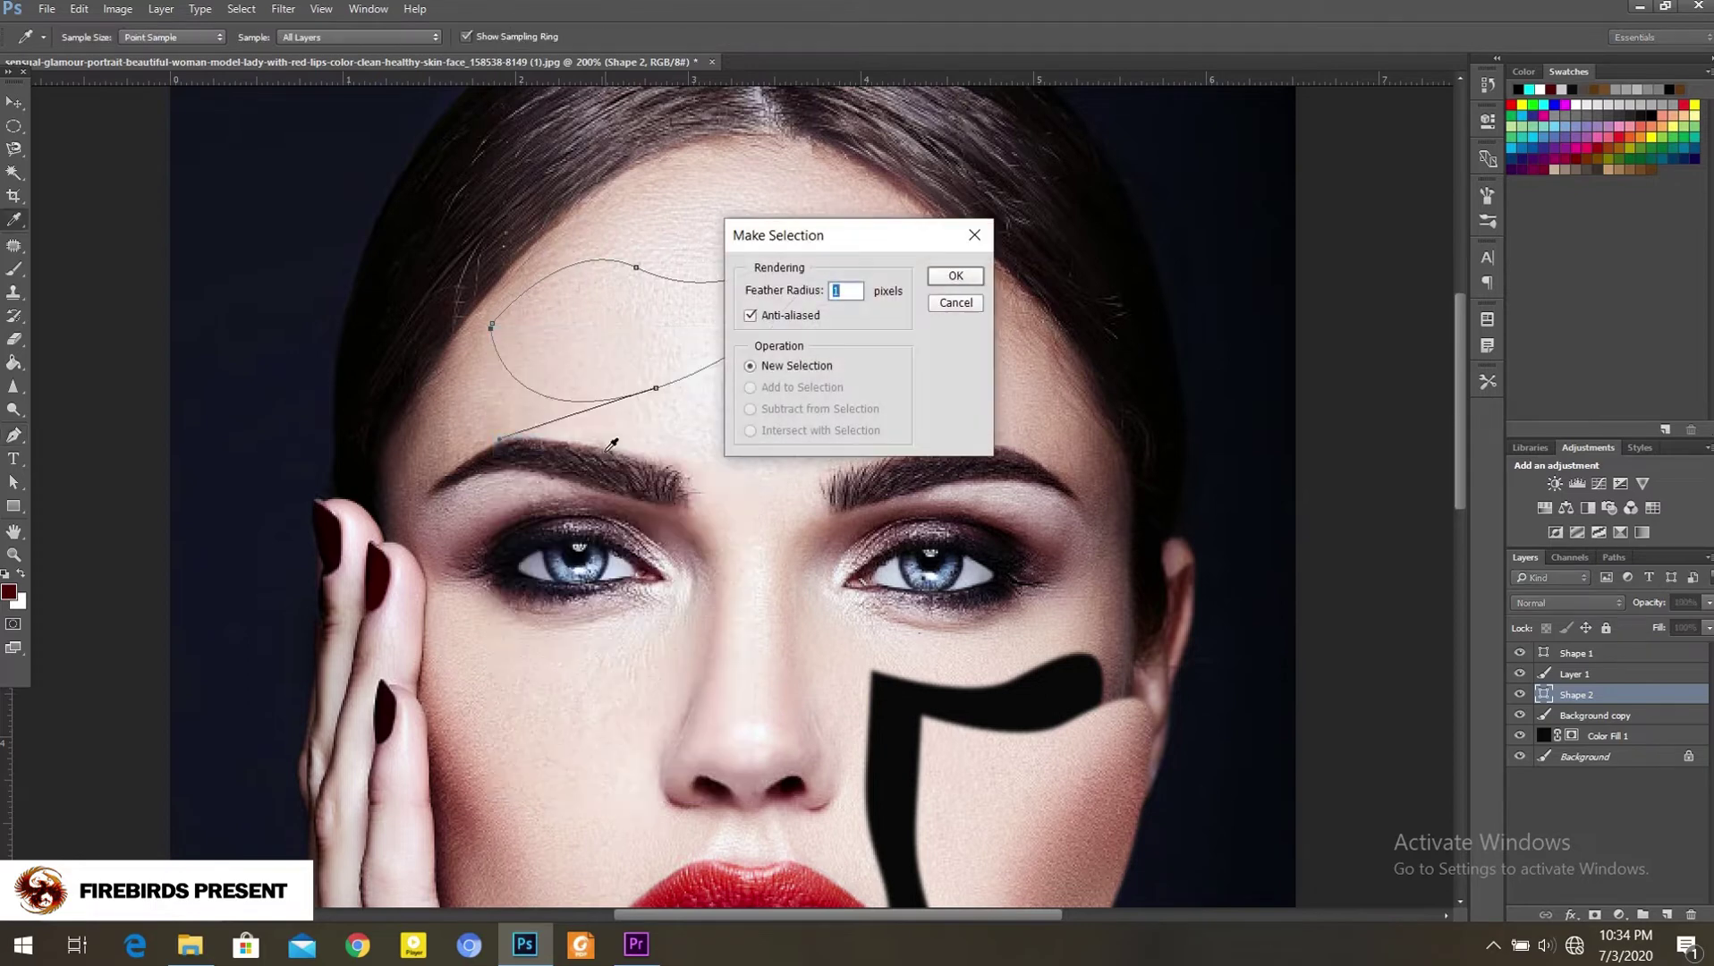
left_click(950, 278)
key("l")
right_click(625, 353)
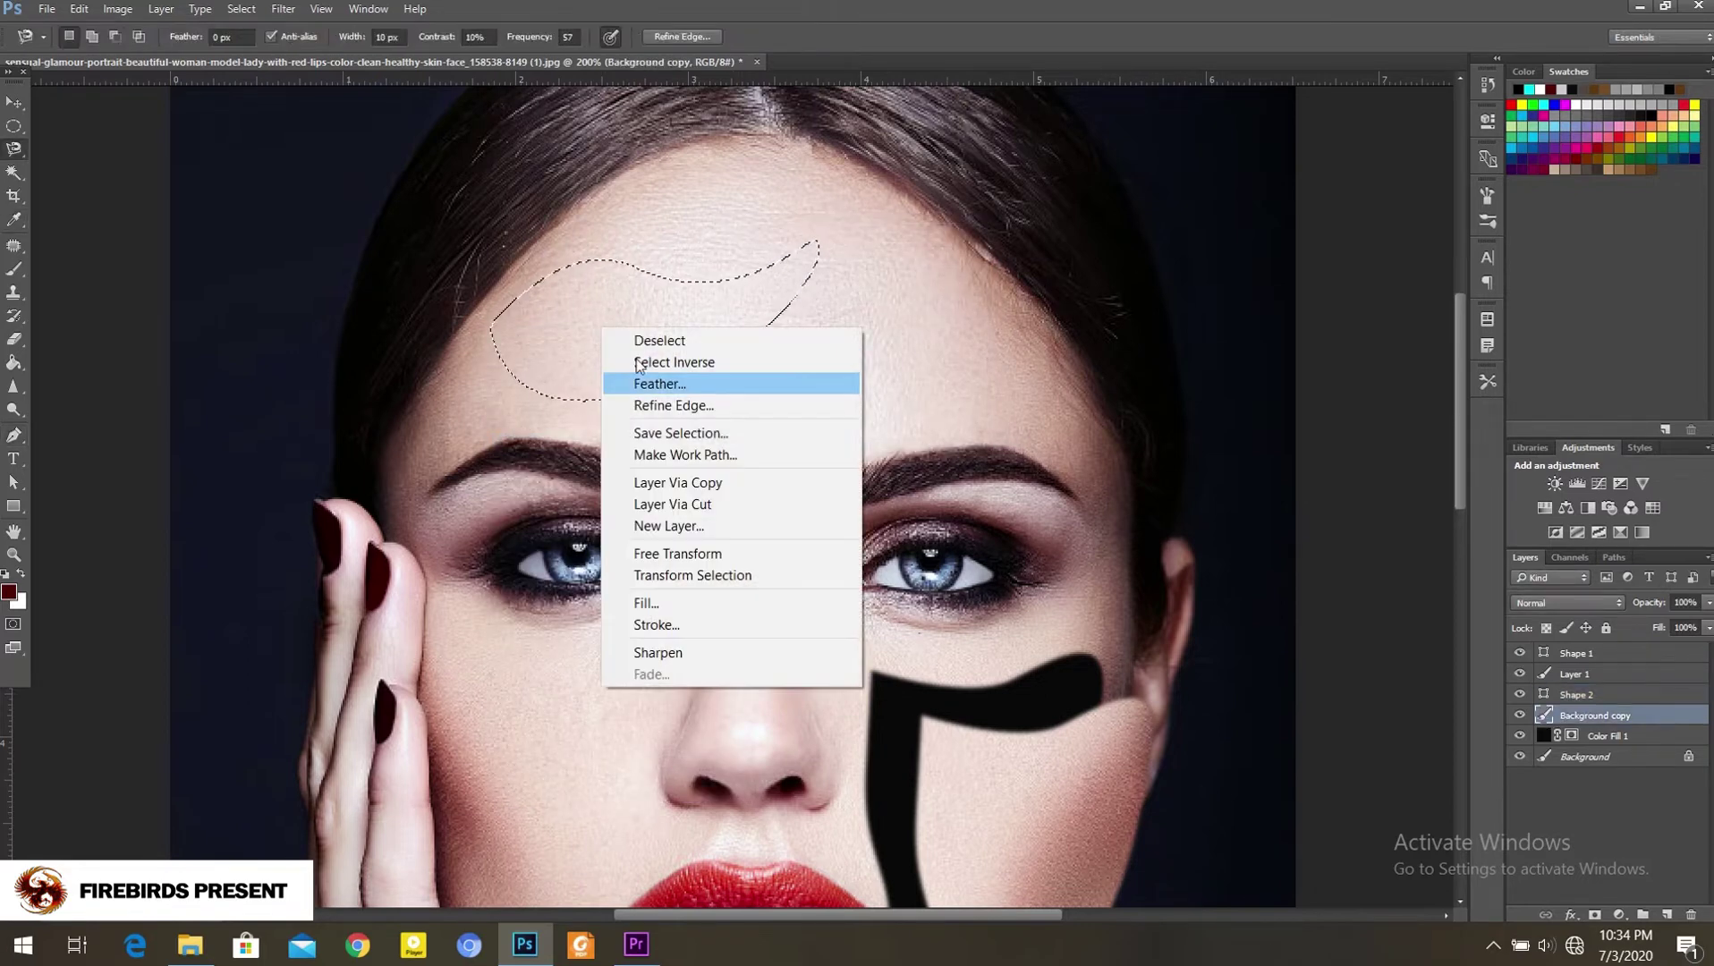
left_click(680, 504)
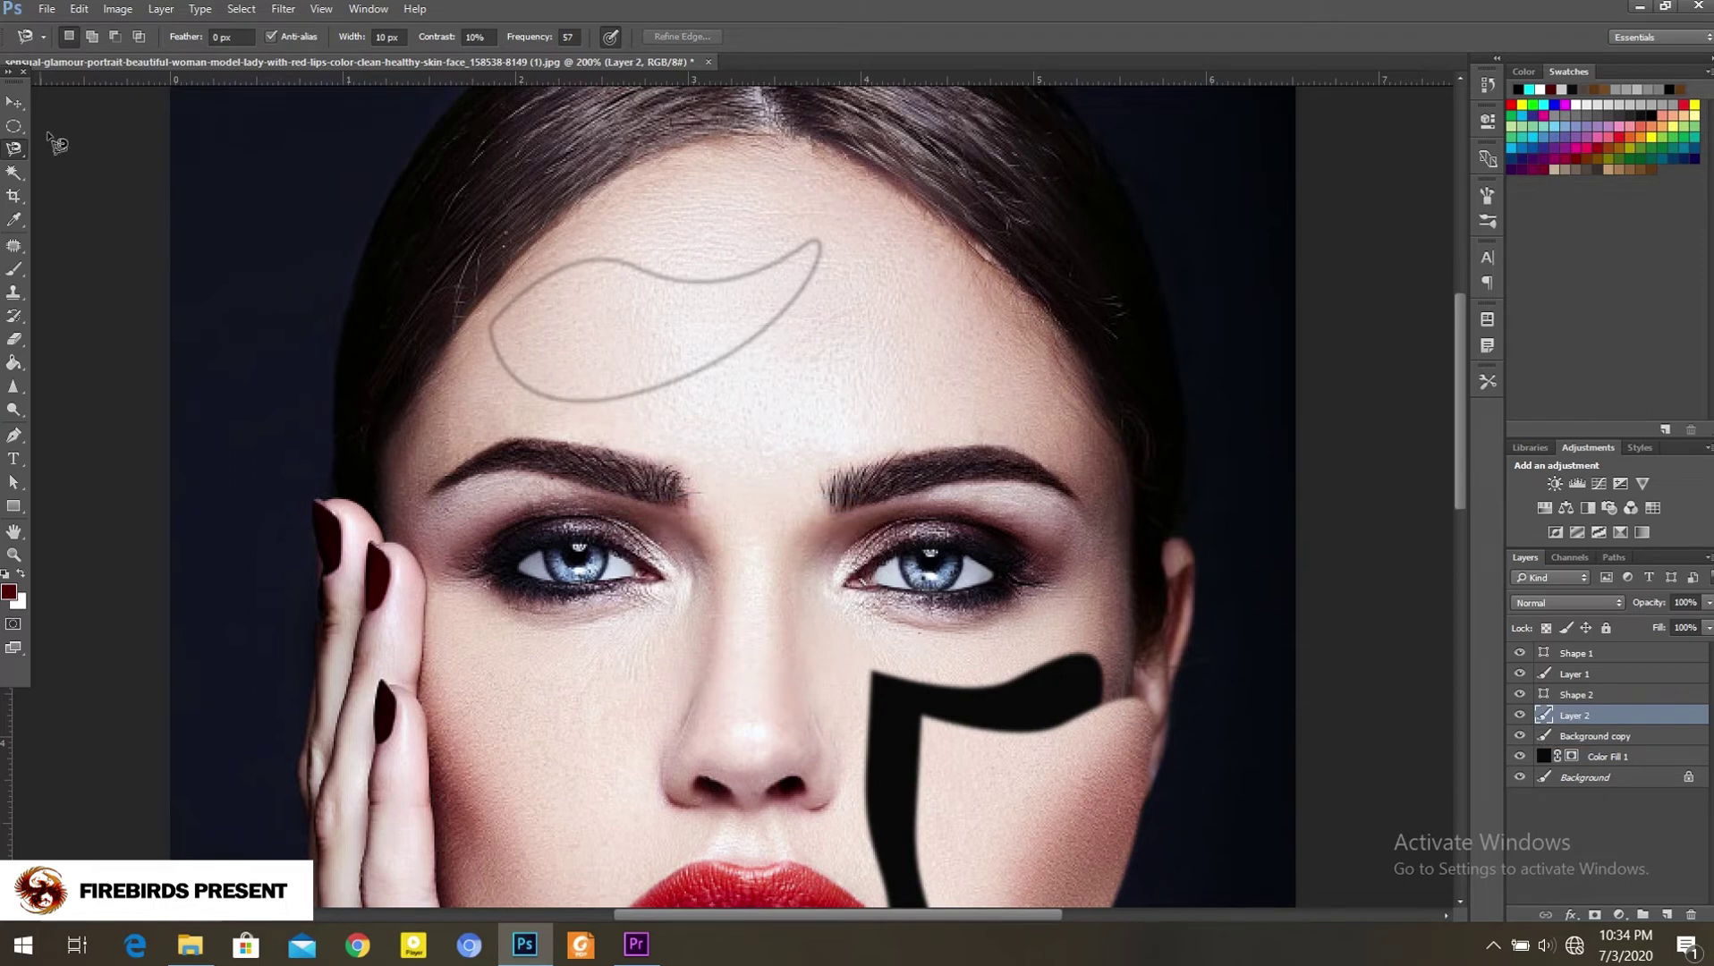
key("v")
left_click_drag(652, 315, 695, 273)
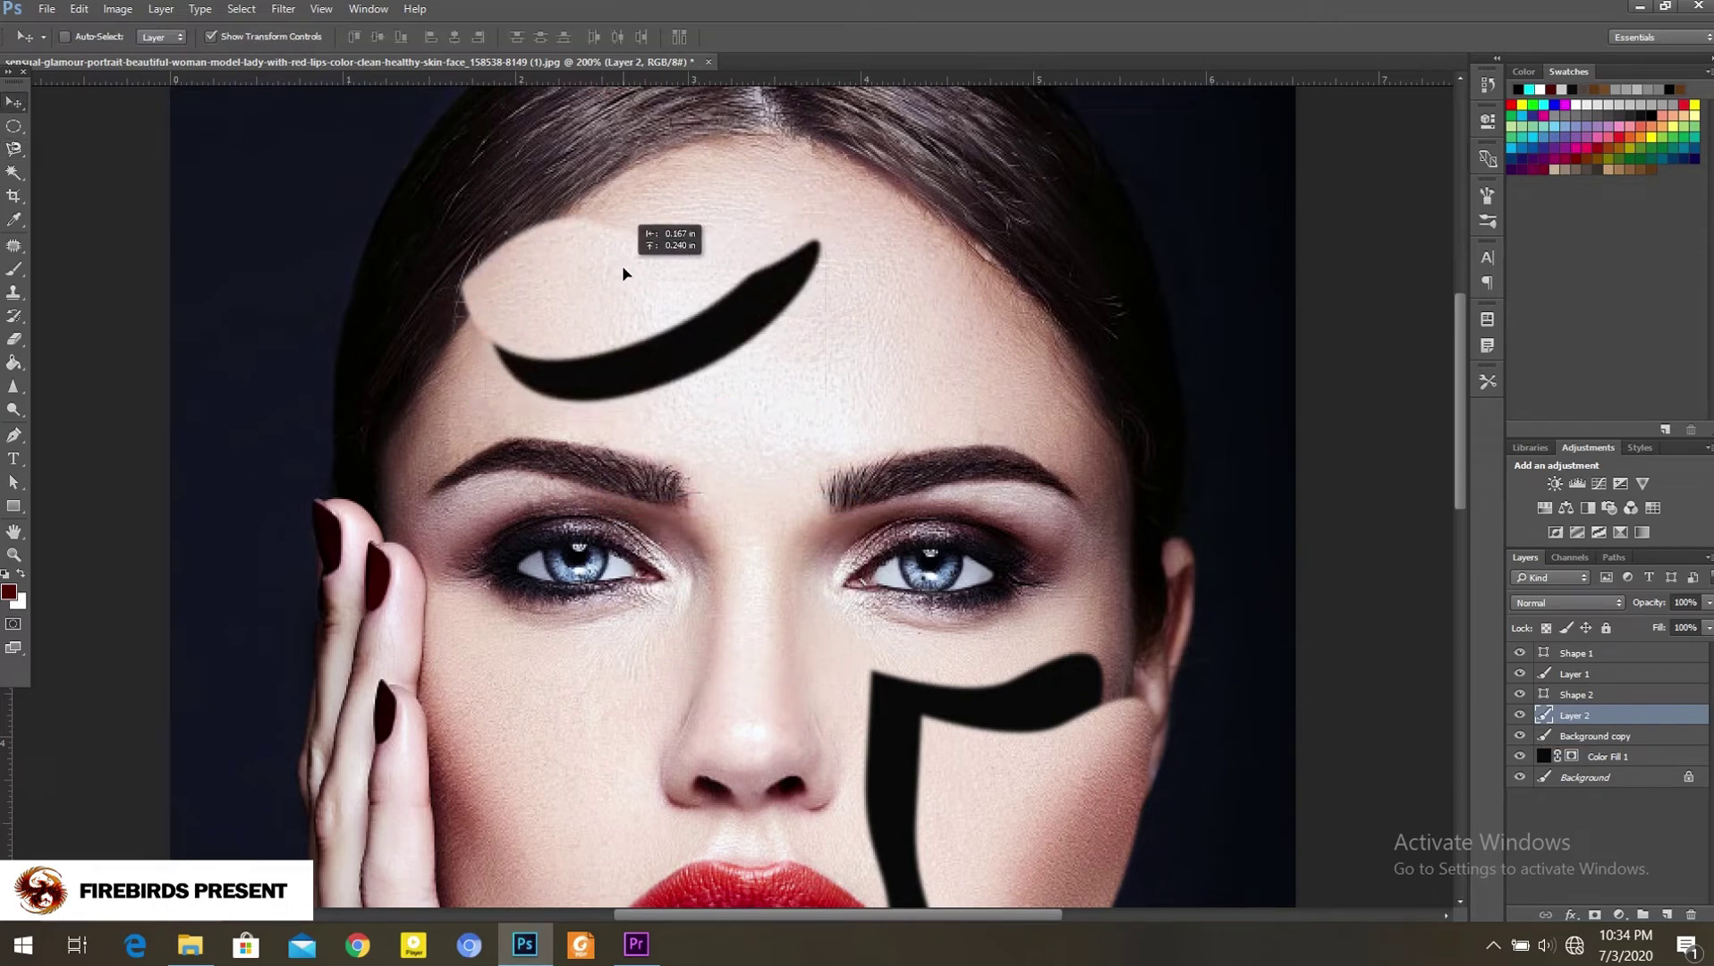
left_click_drag(694, 273, 587, 256)
Step: Zoom out and place the red rose image from File Explorer into the document
left_click(1648, 703)
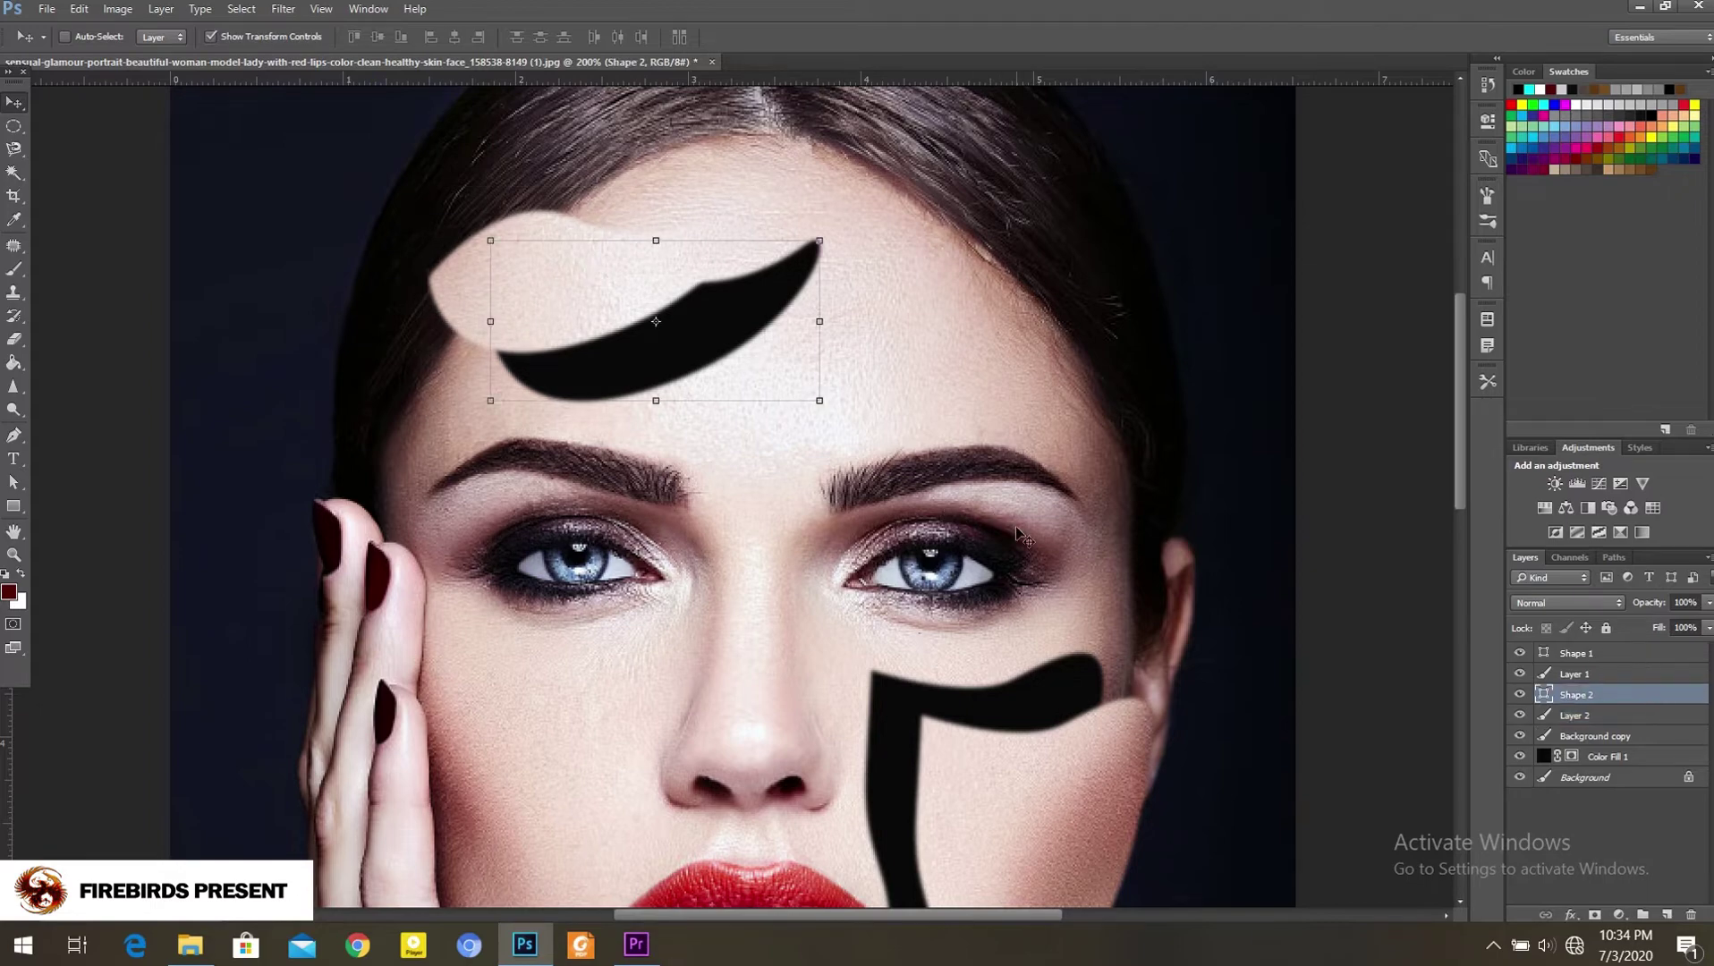
key("ctrl+minus")
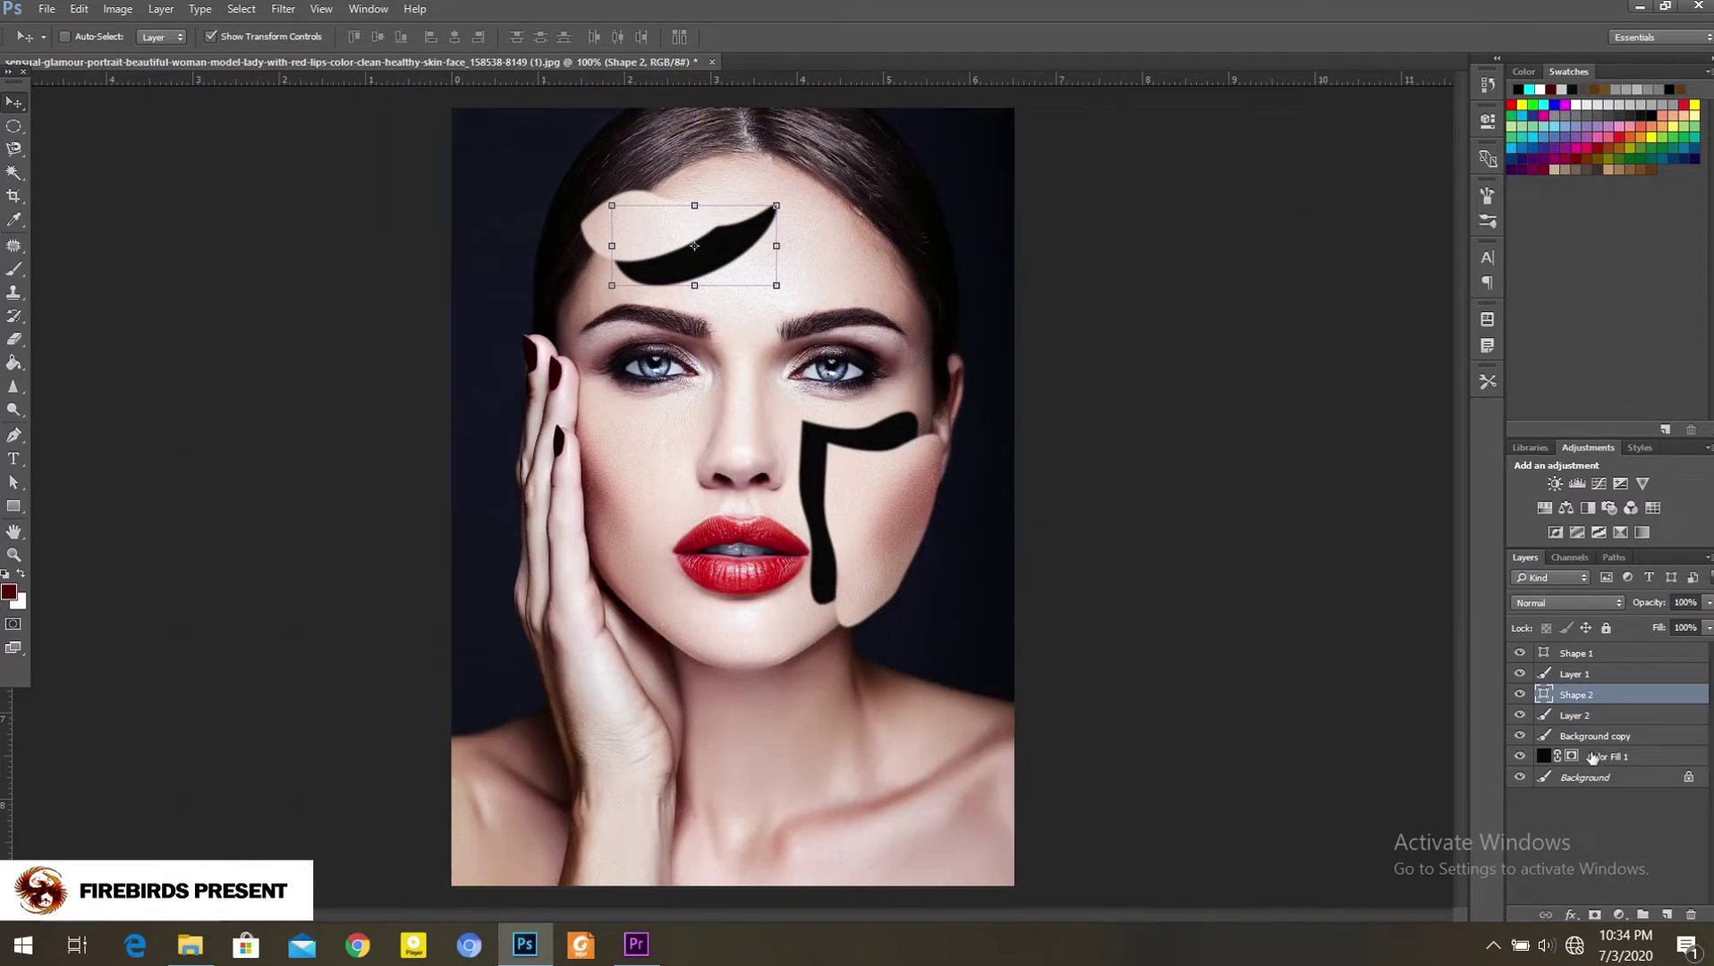
left_click(1607, 711)
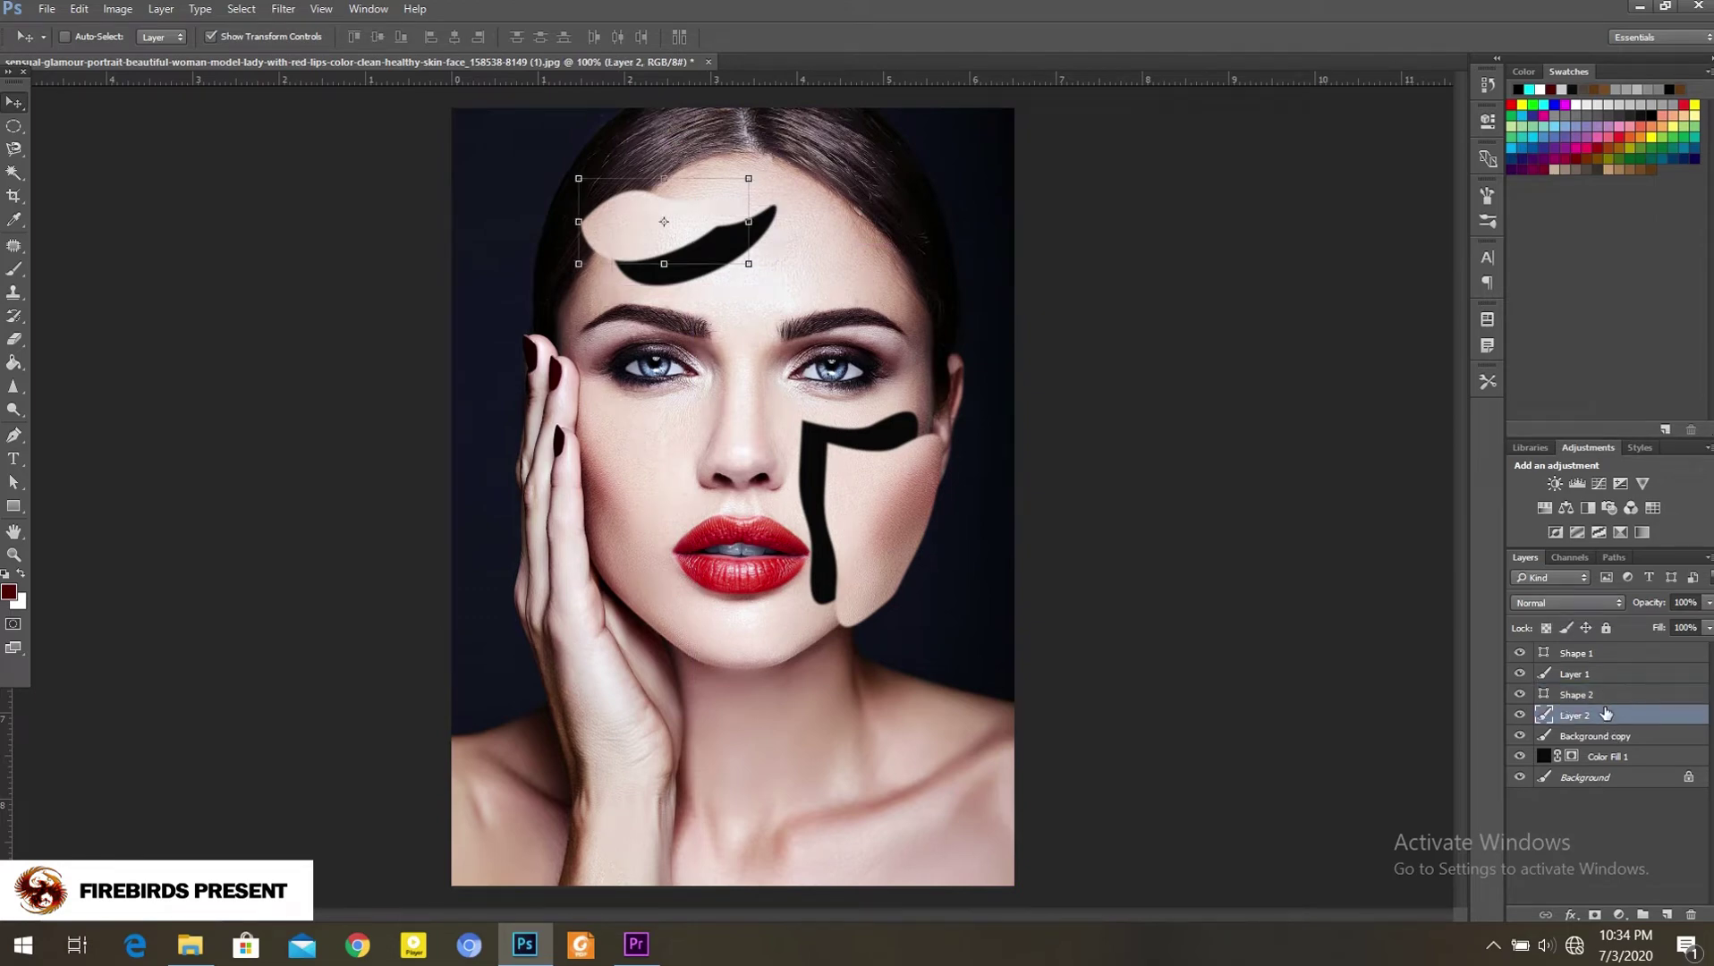
key("ctrl+z")
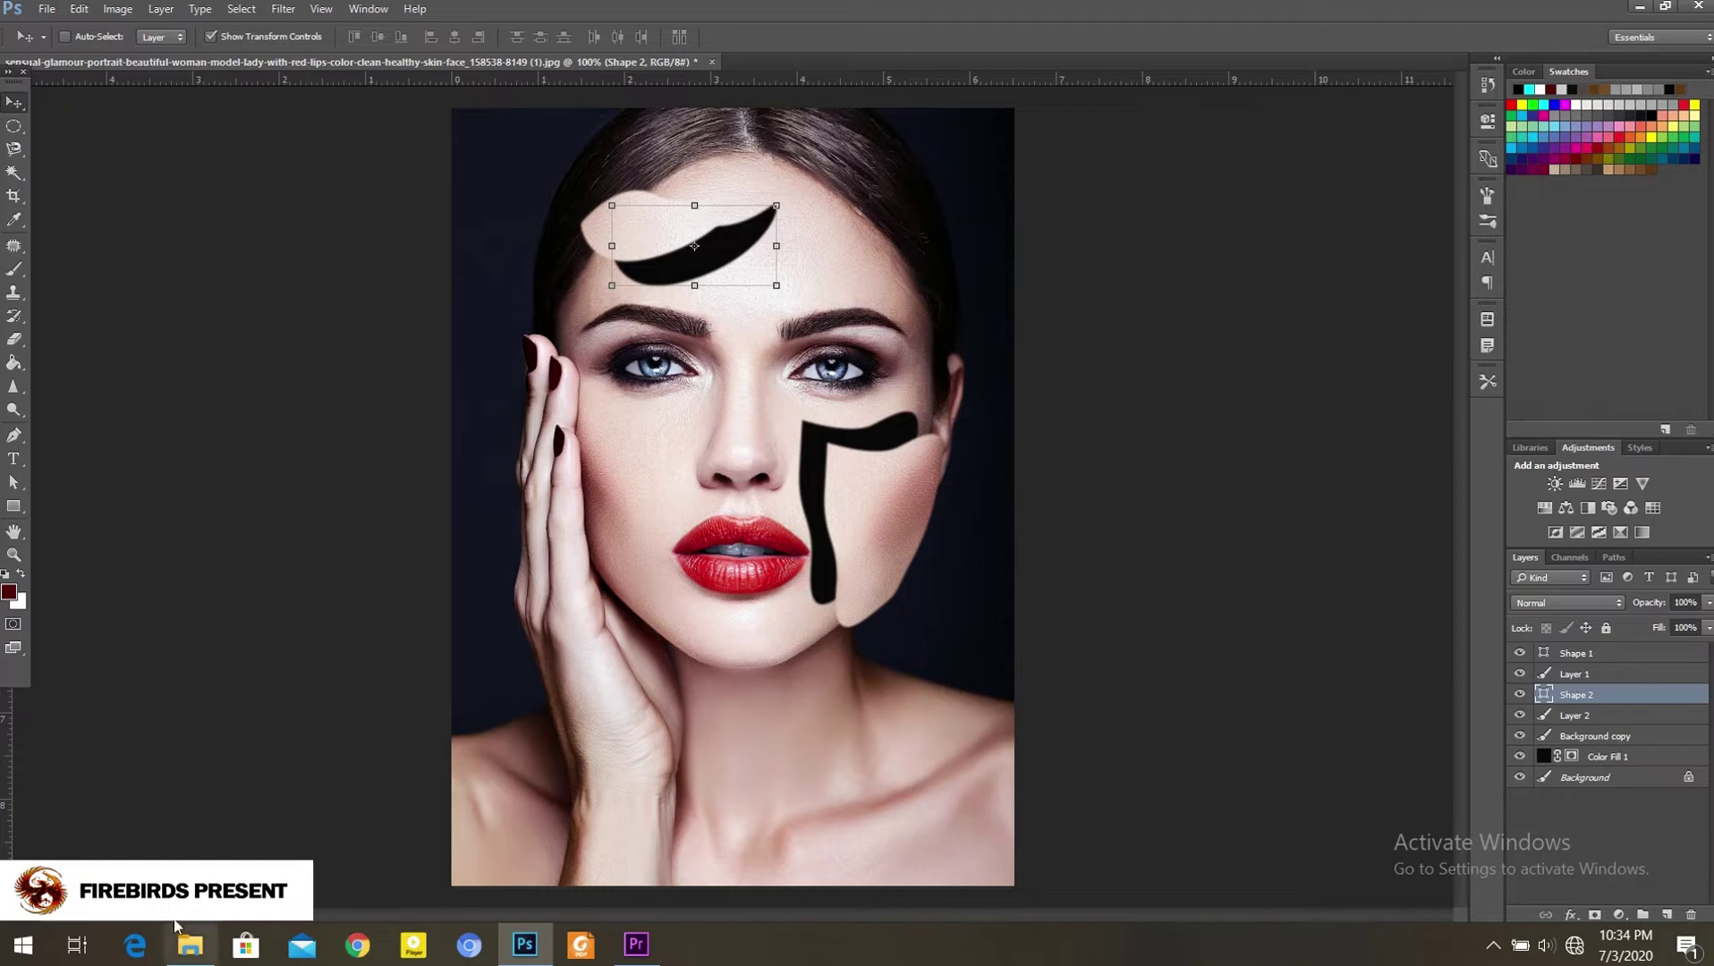
mouse_move(189, 947)
left_click(198, 850)
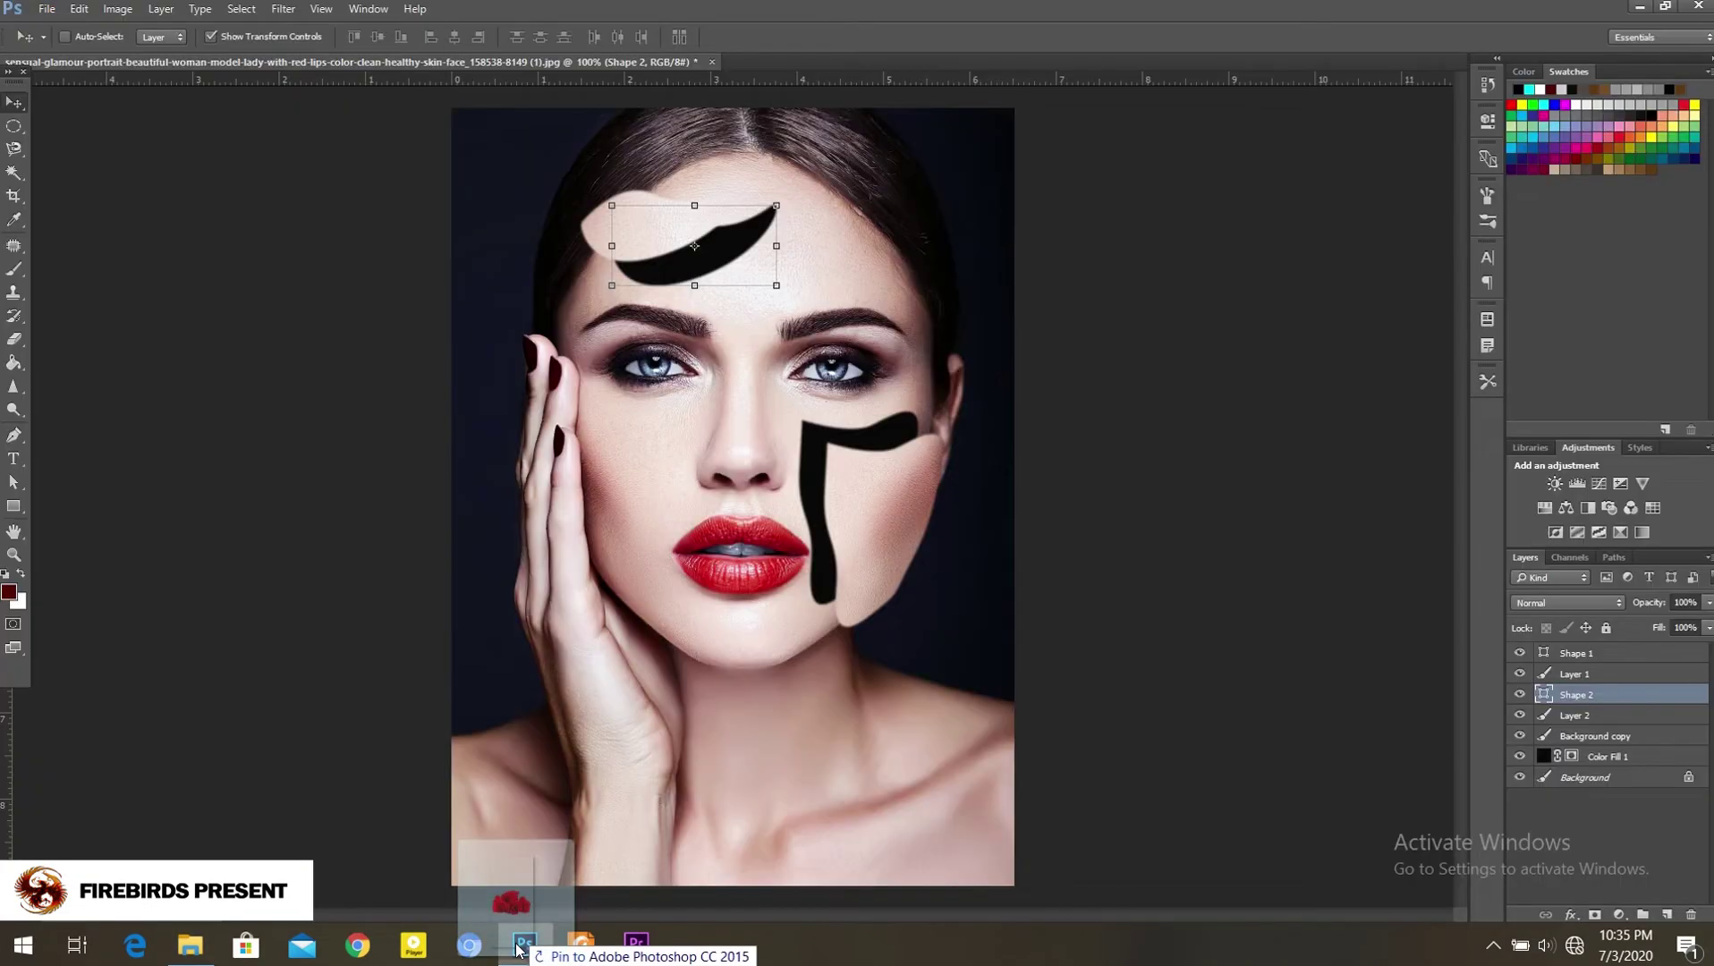
key("Return")
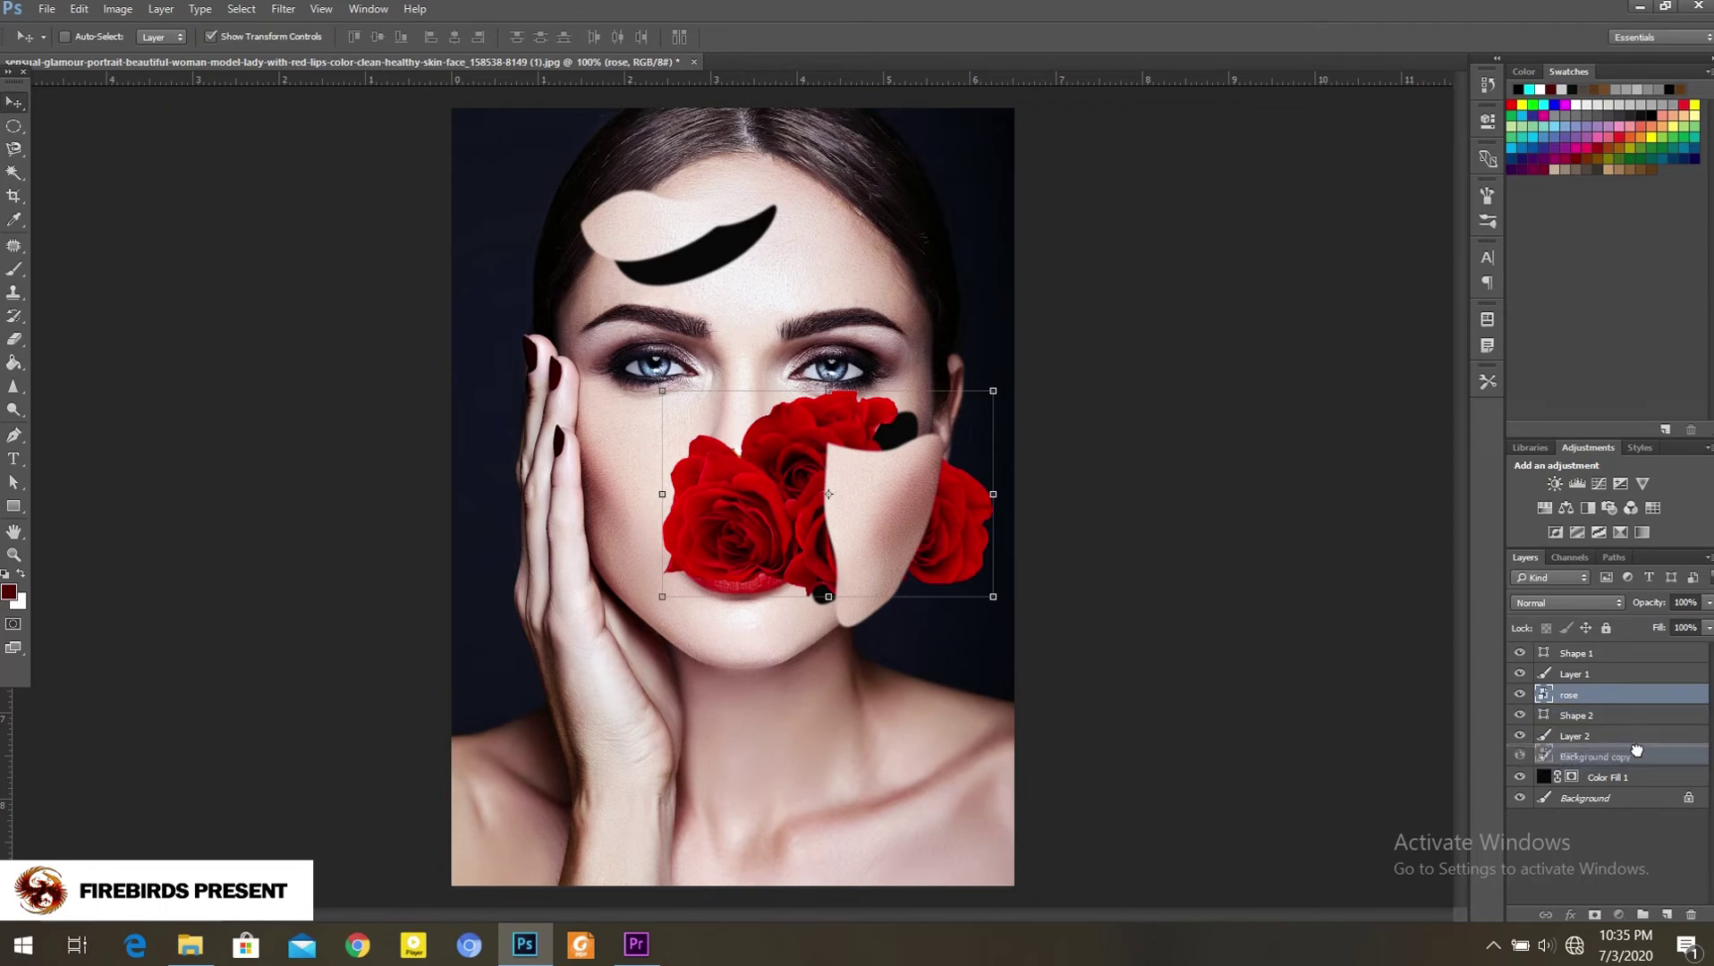
Step: Move the rose layer just above Color Fill 1 and reposition the cheek piece so roses show through
left_click_drag(1575, 695, 1602, 767)
mouse_move(952, 412)
left_mouse_down()
mouse_move(983, 416)
mouse_move(875, 486)
left_mouse_up()
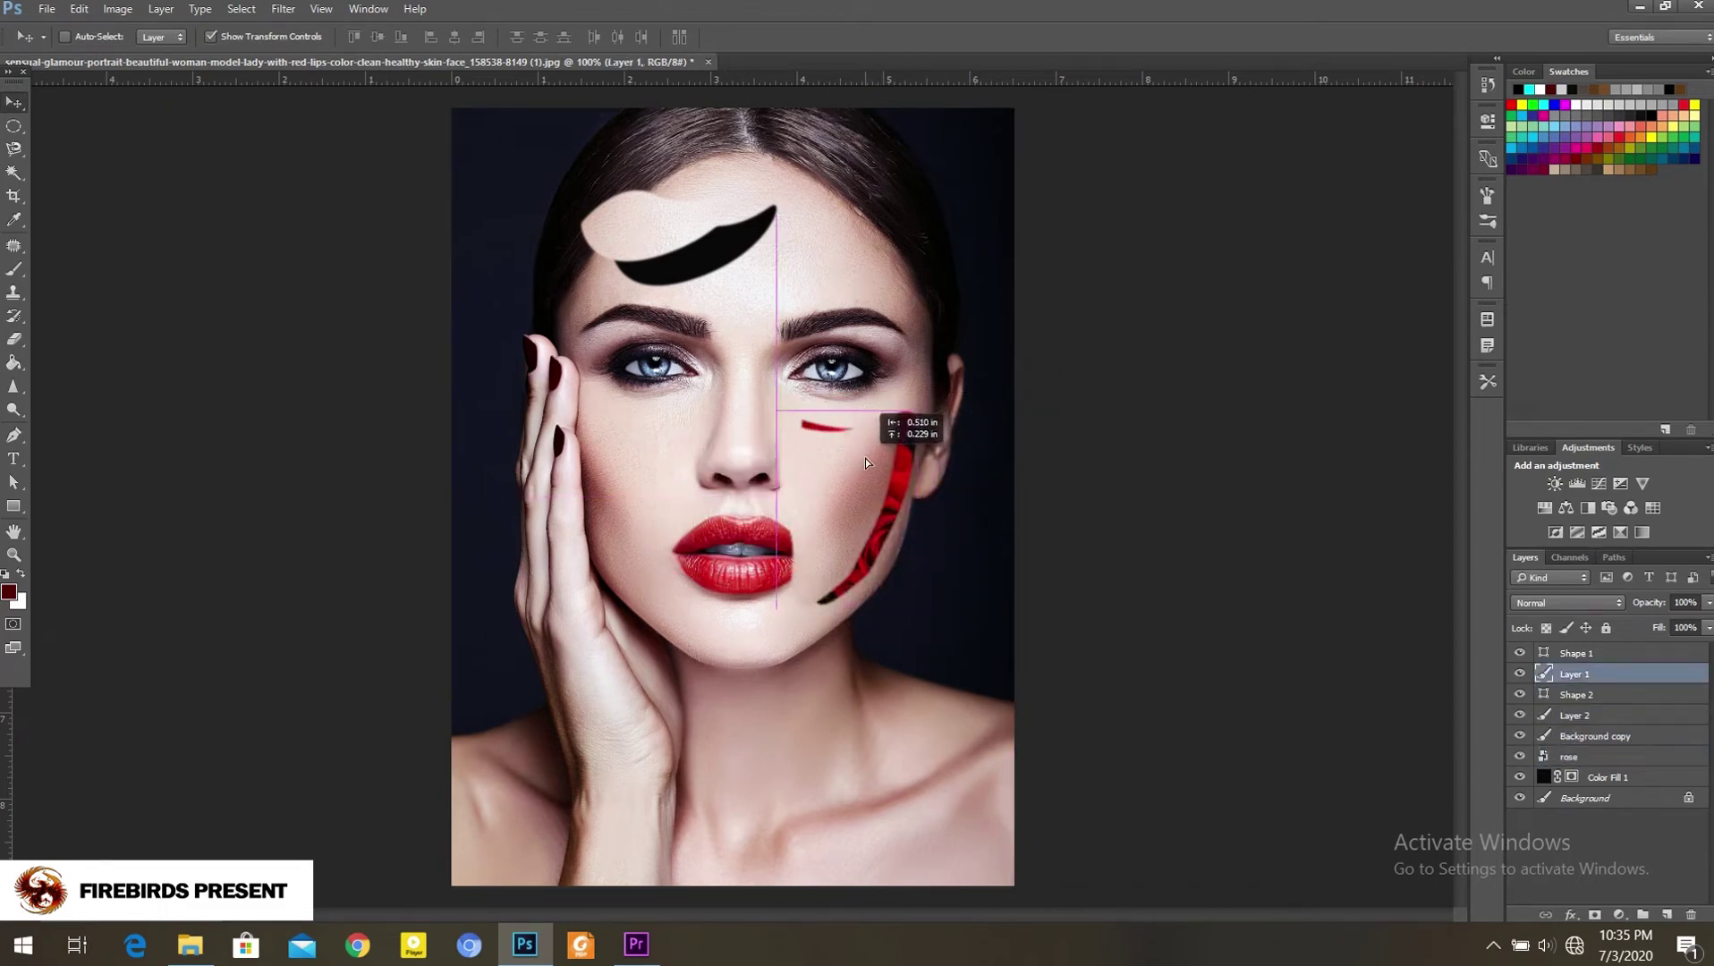
left_click_drag(875, 486, 863, 474)
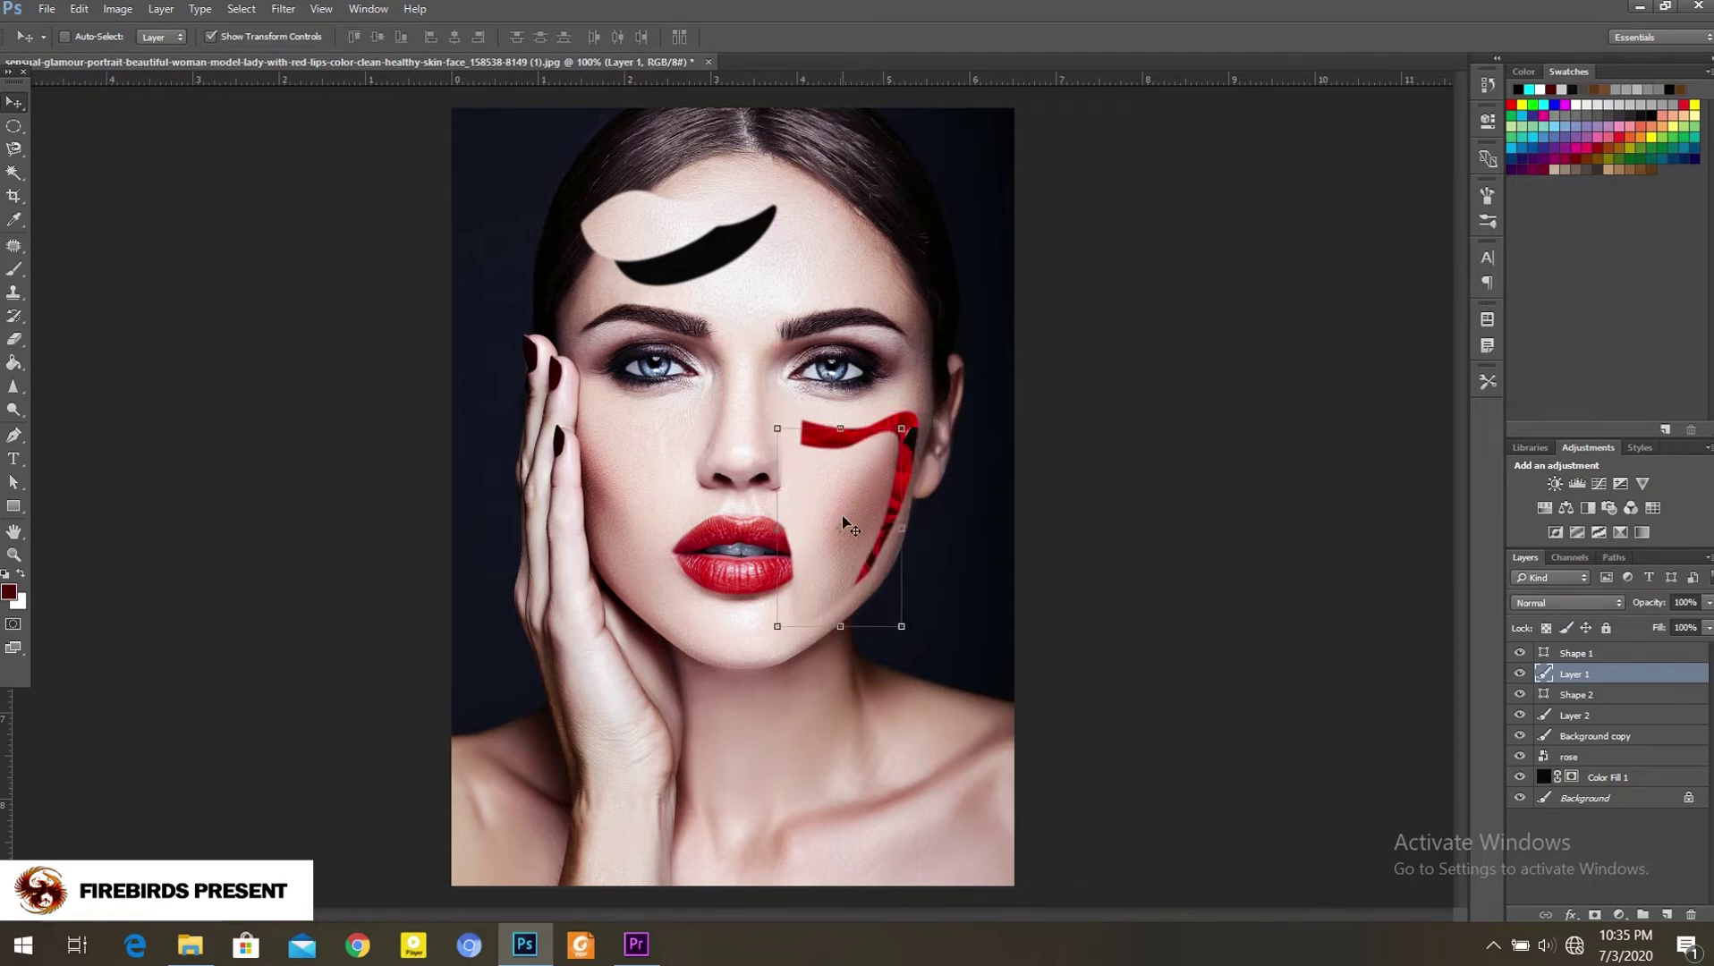
right_click(1586, 683)
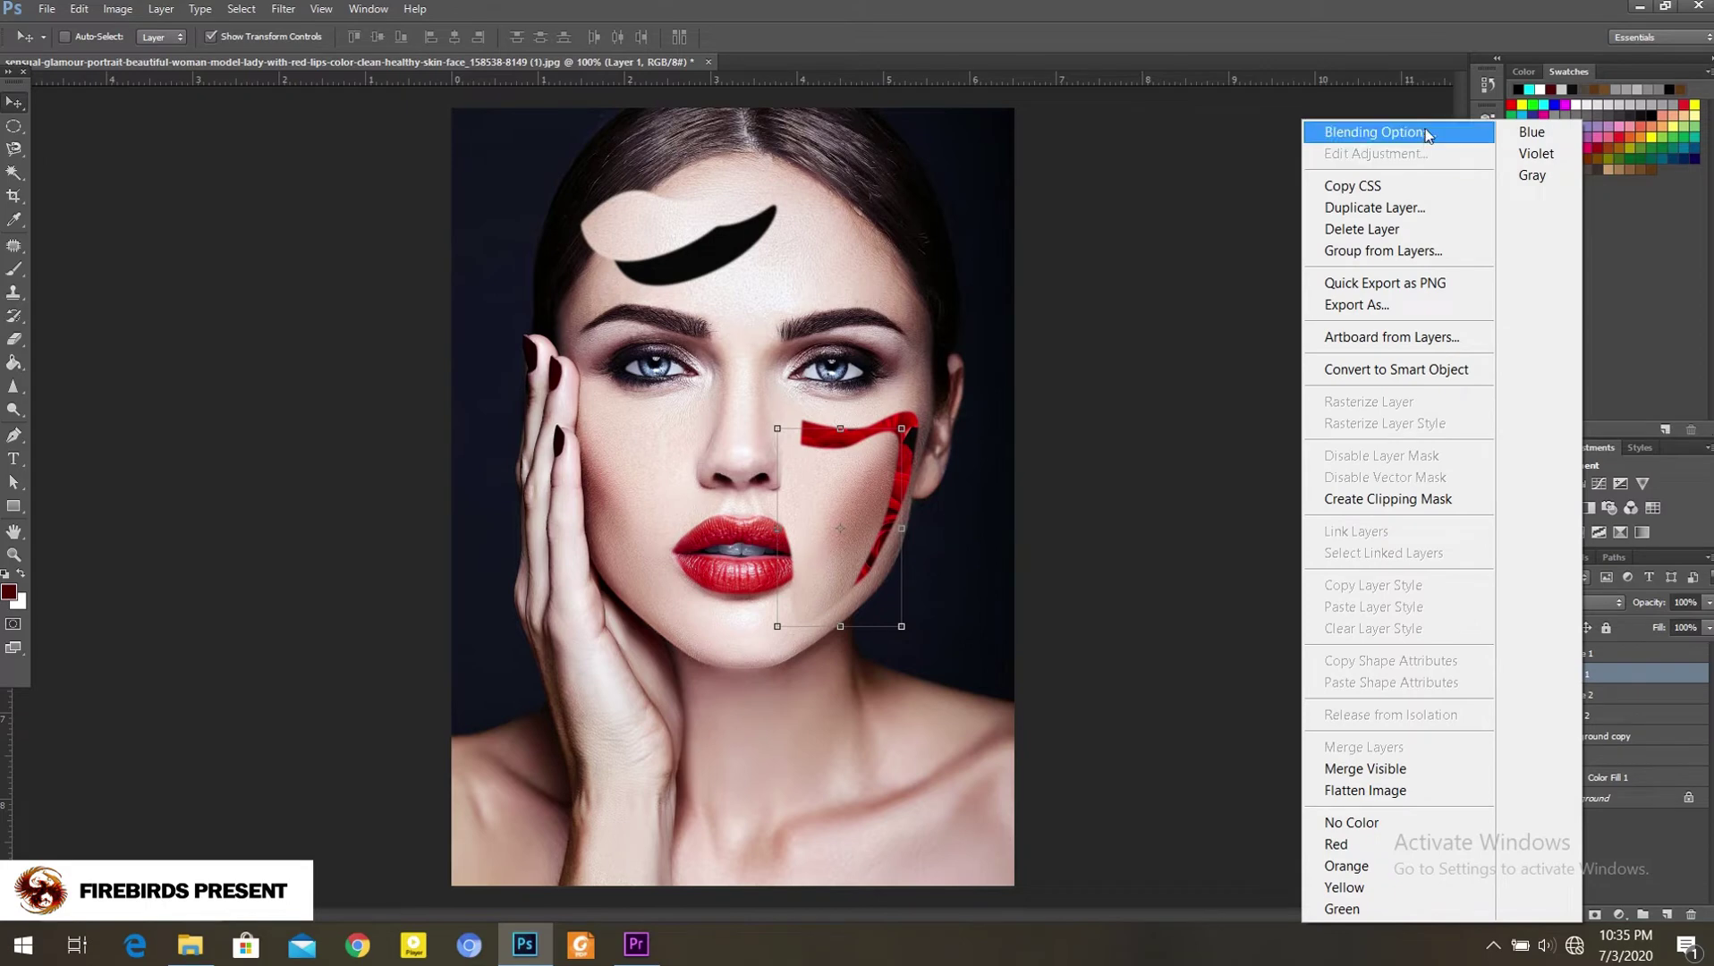
Step: Give the Layer 1 cheek piece an Inner Glow with a larger size and opacity above 35
left_click(1333, 126)
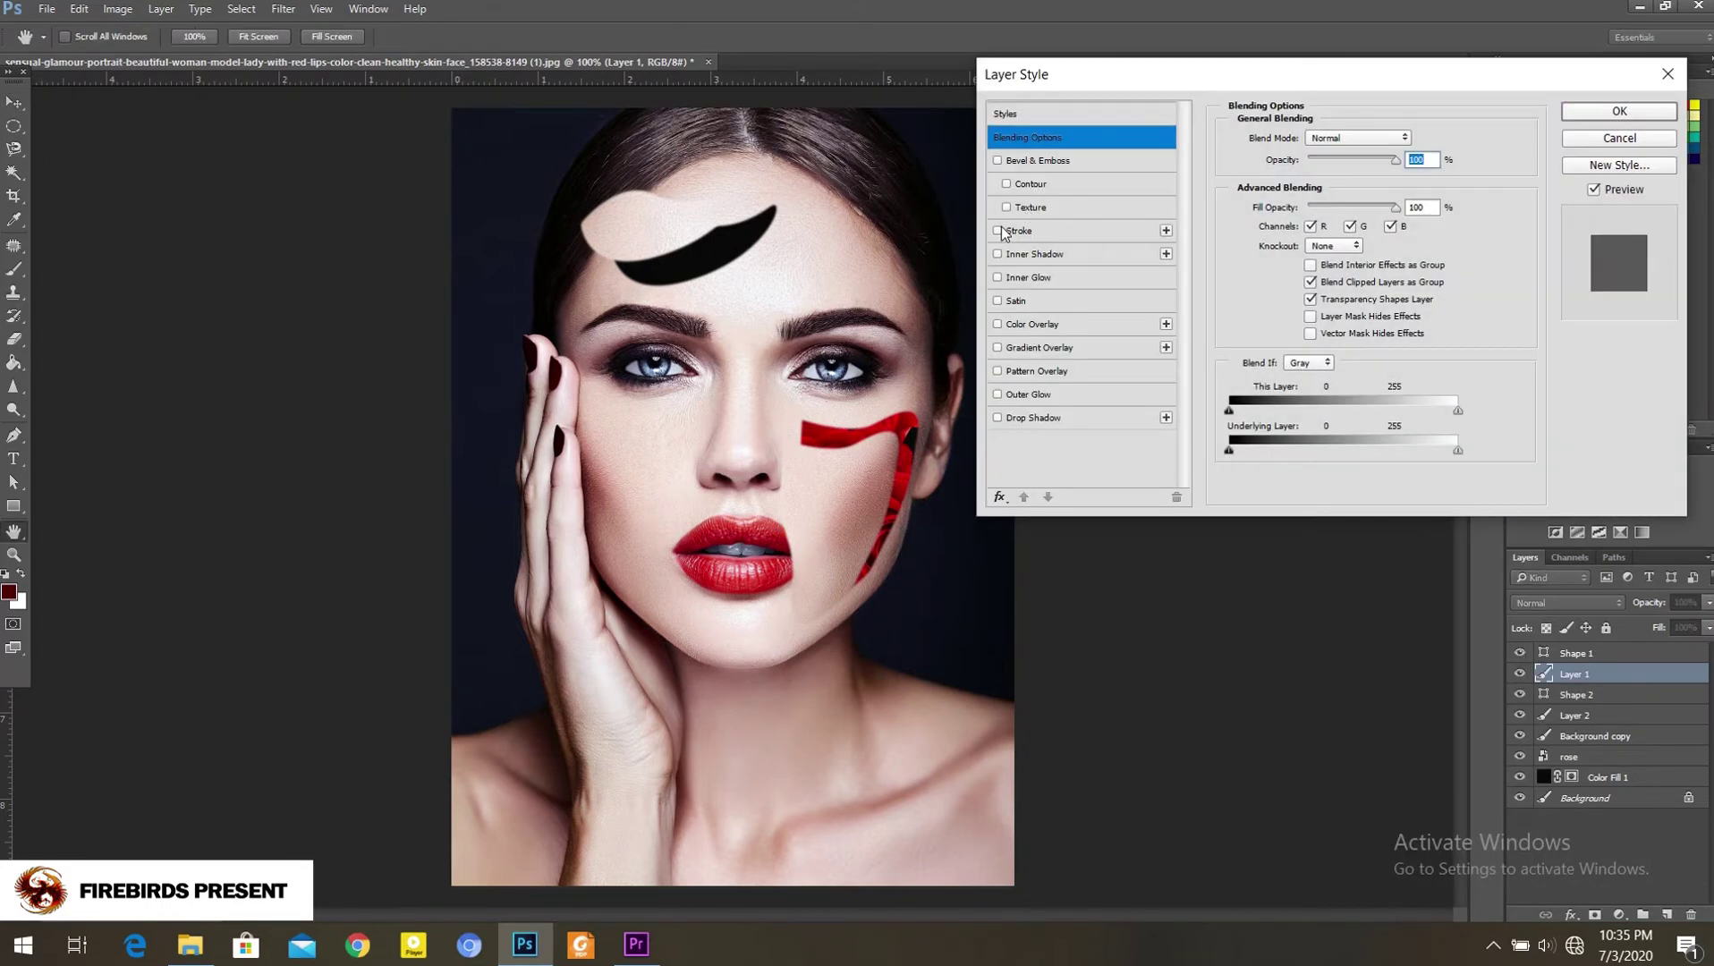
left_click(999, 231)
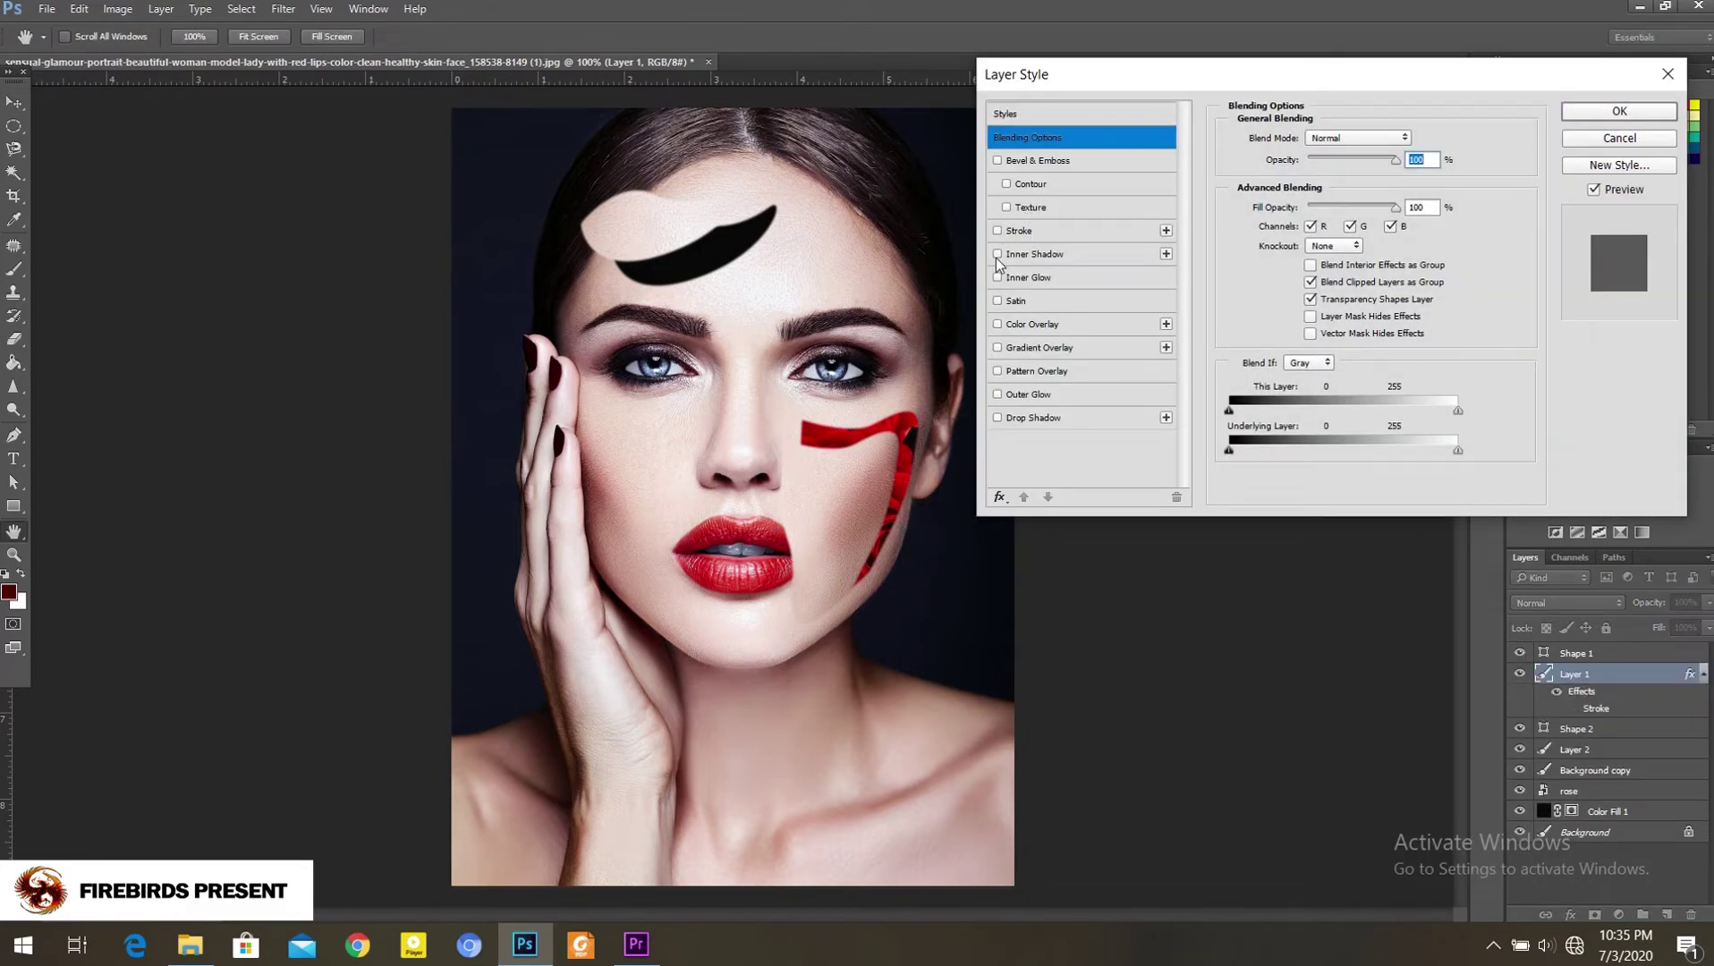
left_click(998, 255)
left_click(998, 278)
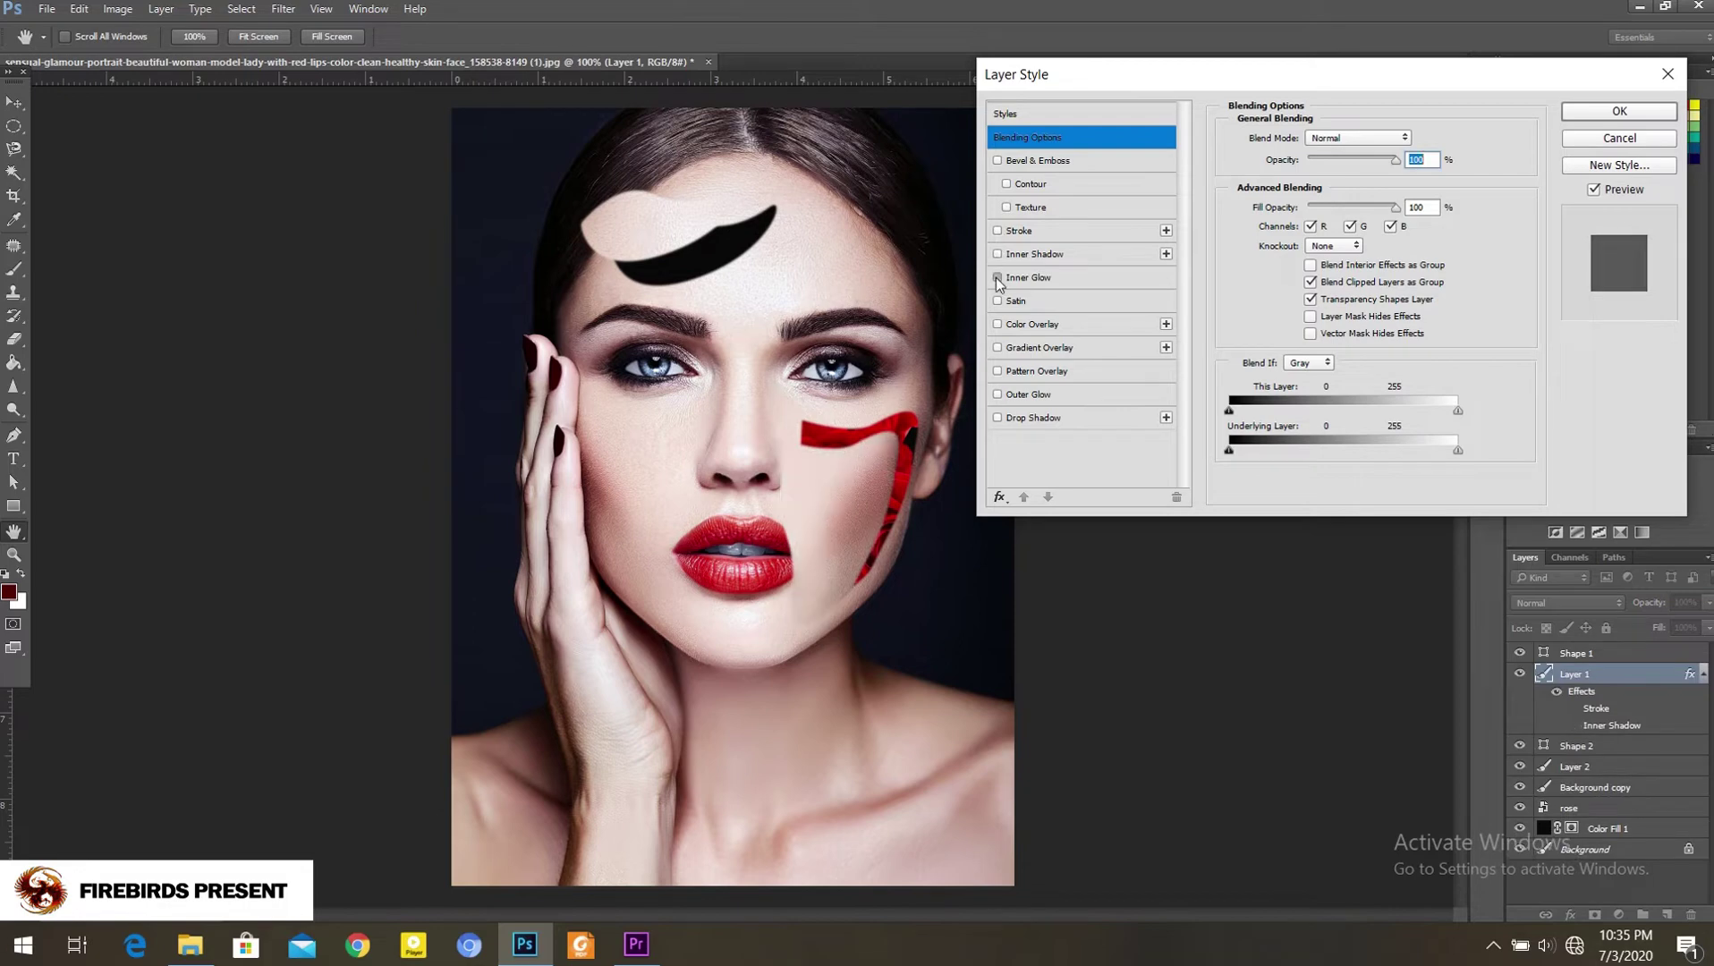
left_click(1036, 281)
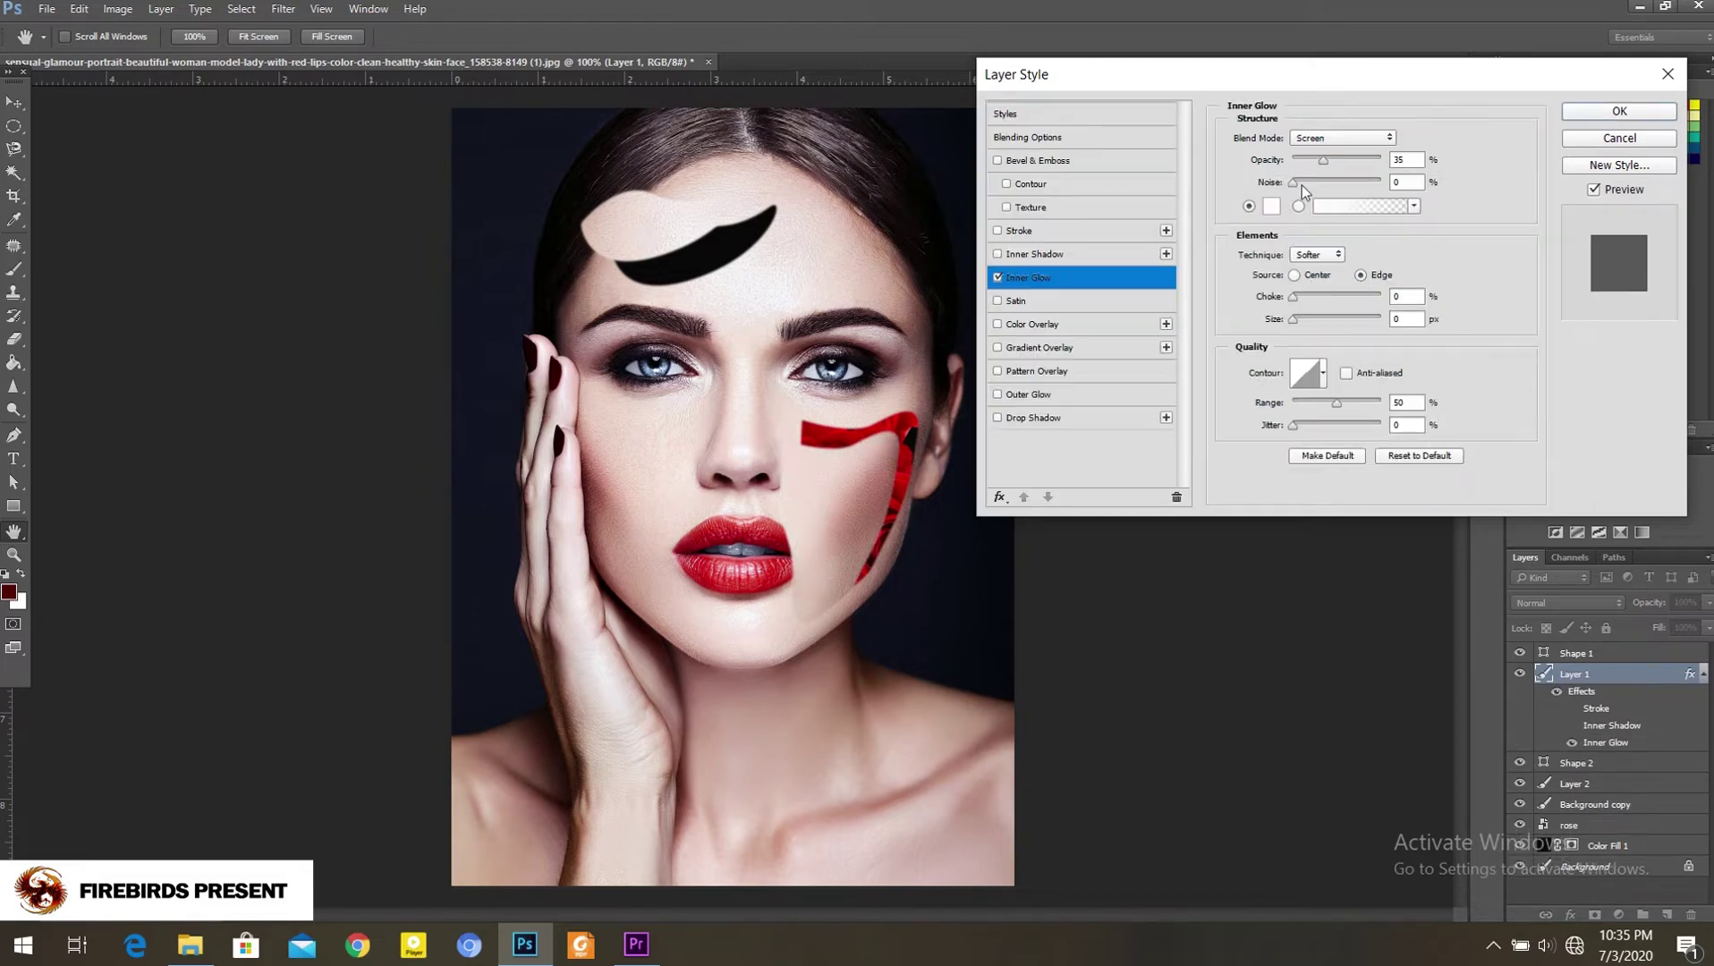
left_click_drag(1294, 318, 1300, 326)
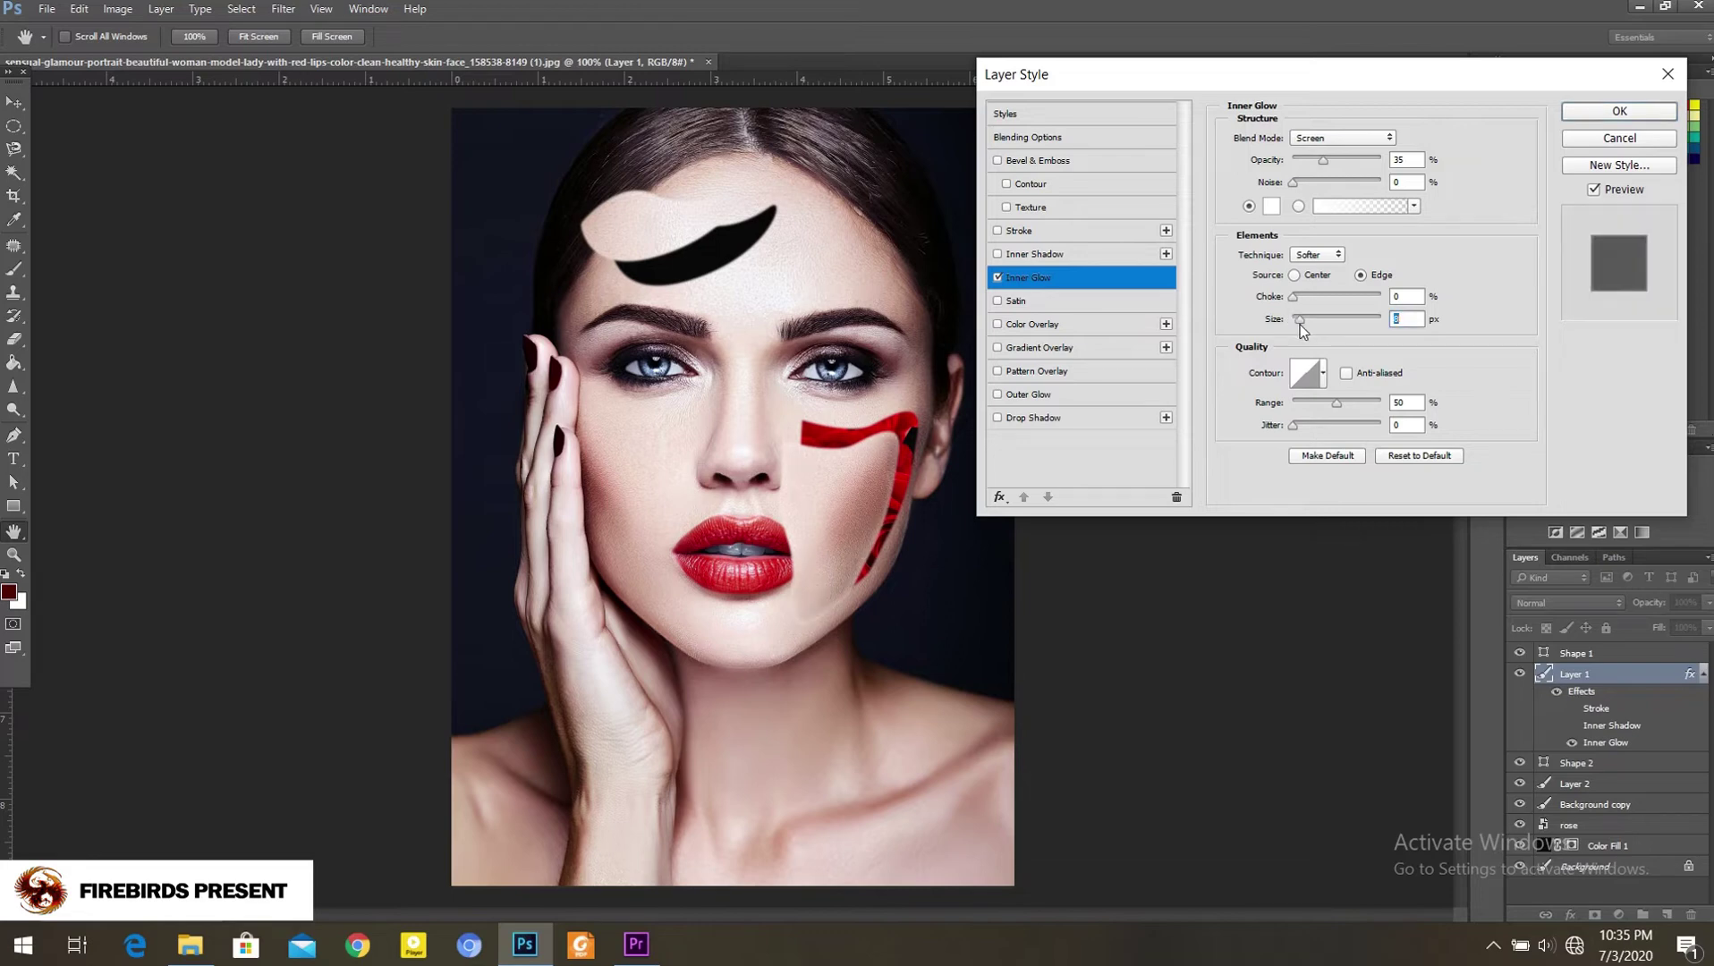
left_click_drag(1322, 160, 1353, 161)
left_click(1604, 114)
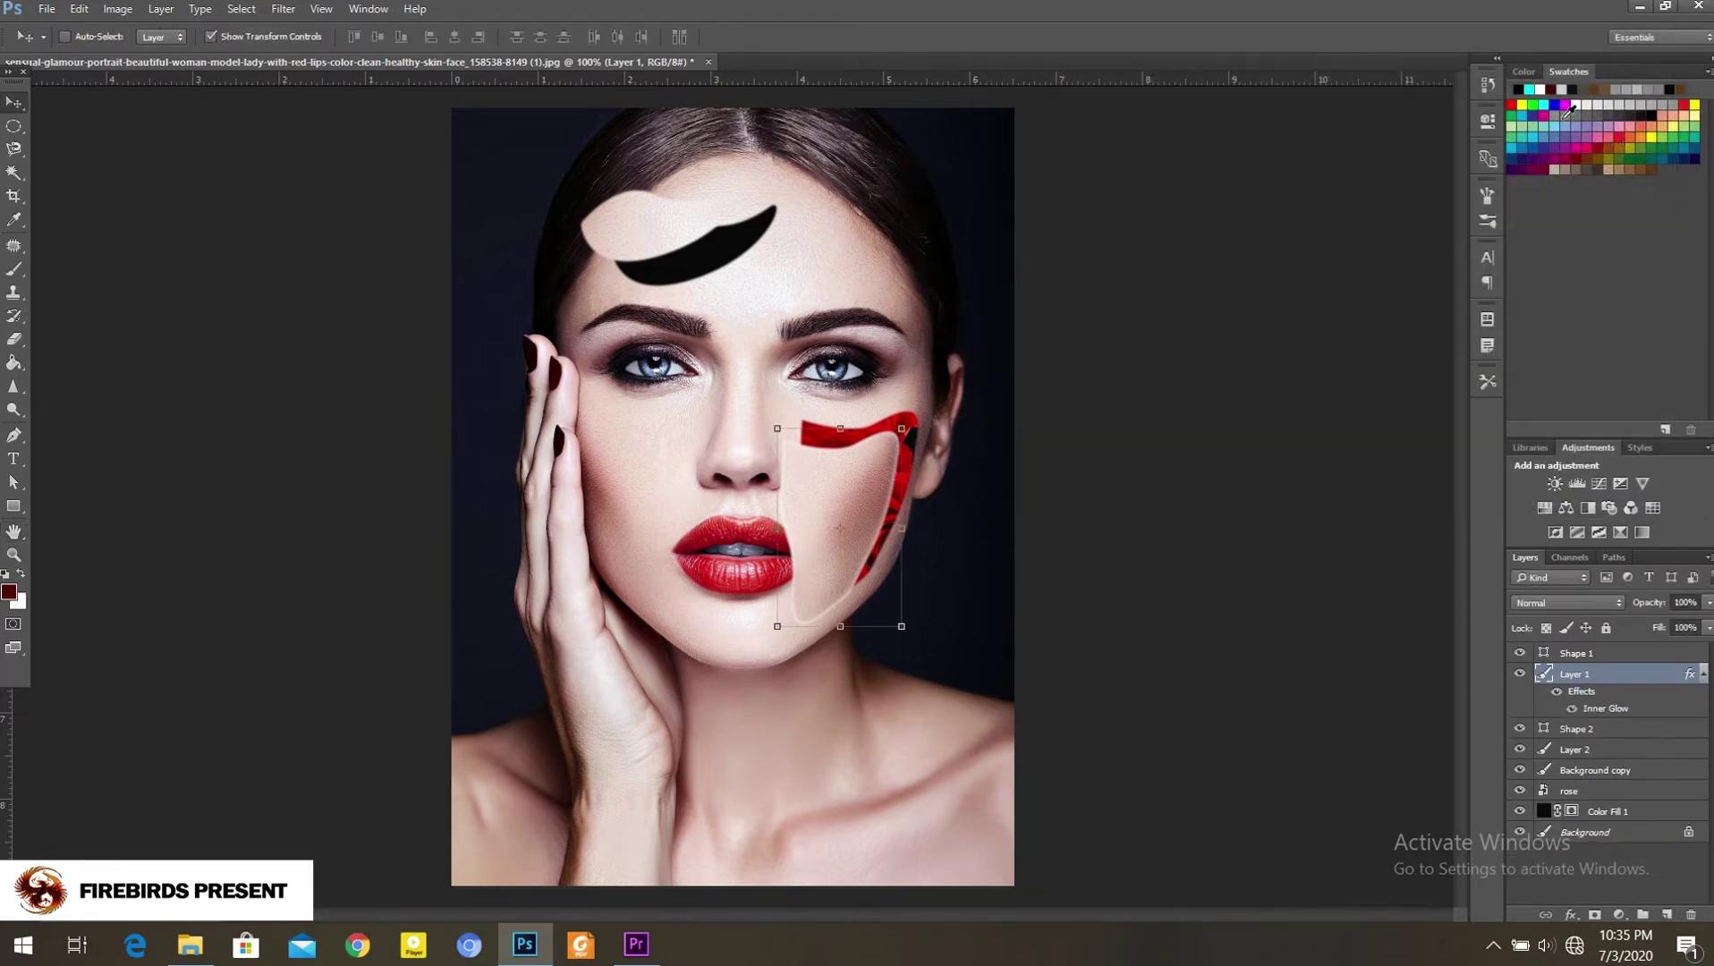
Step: Apply an Inner Glow layer style to the Layer 2 forehead piece
left_click(1599, 731)
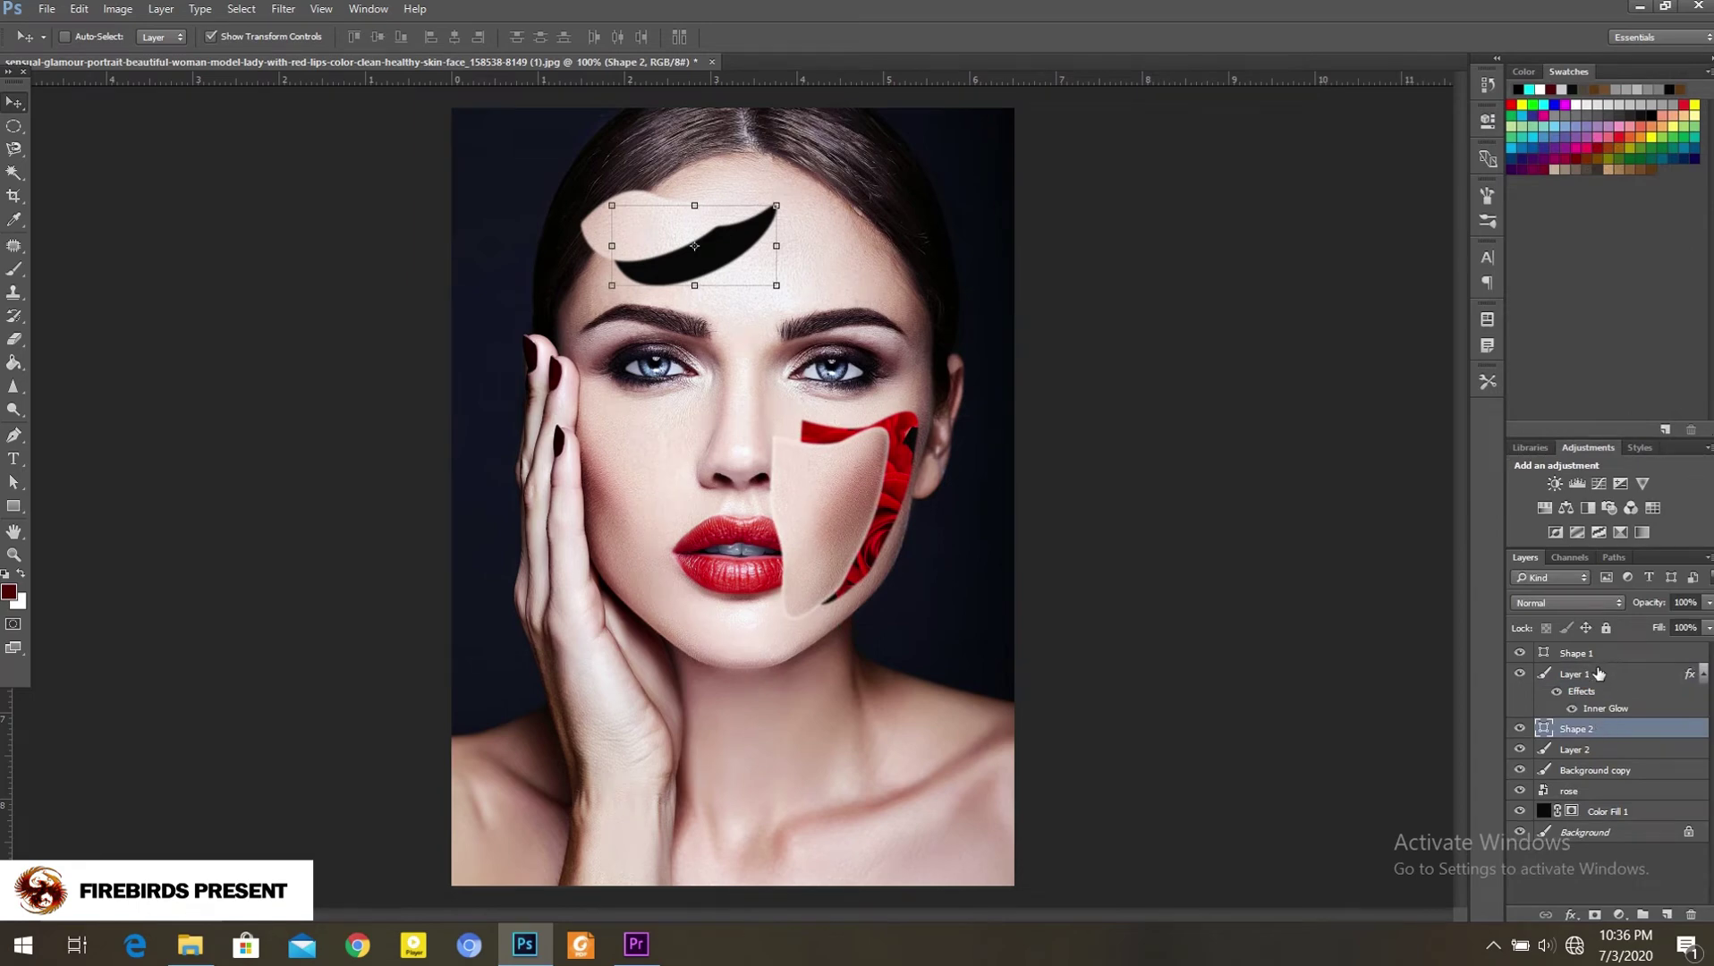
left_click(1597, 751)
right_click(1597, 752)
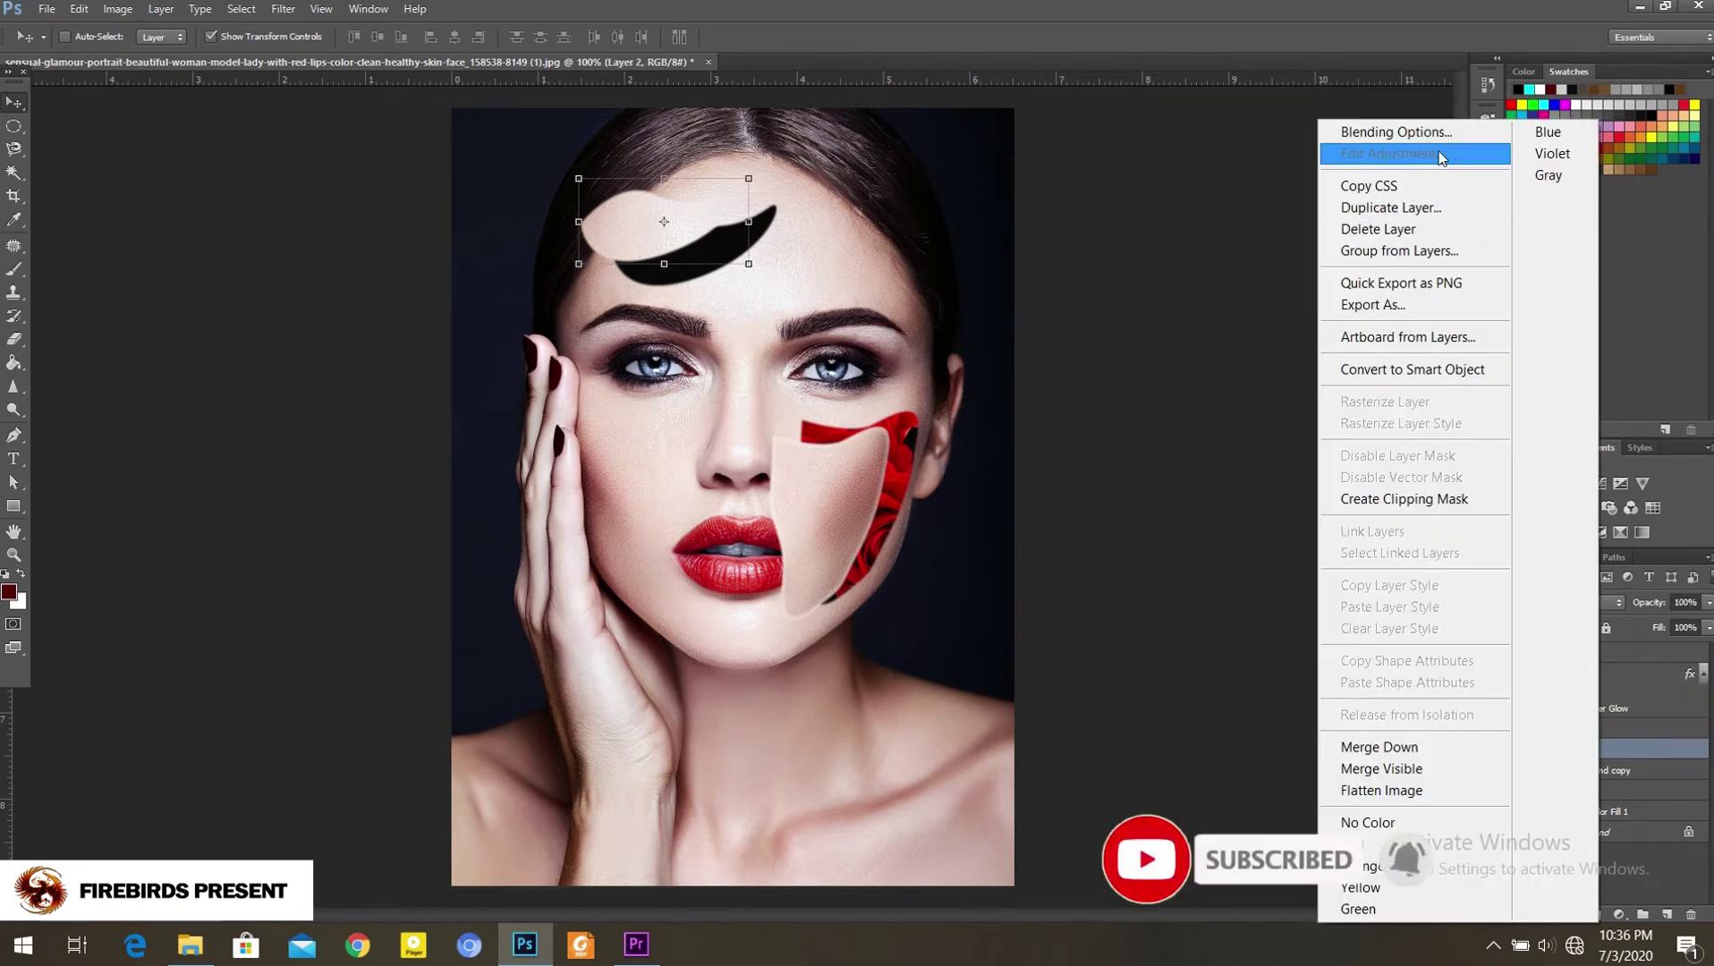
left_click(1432, 132)
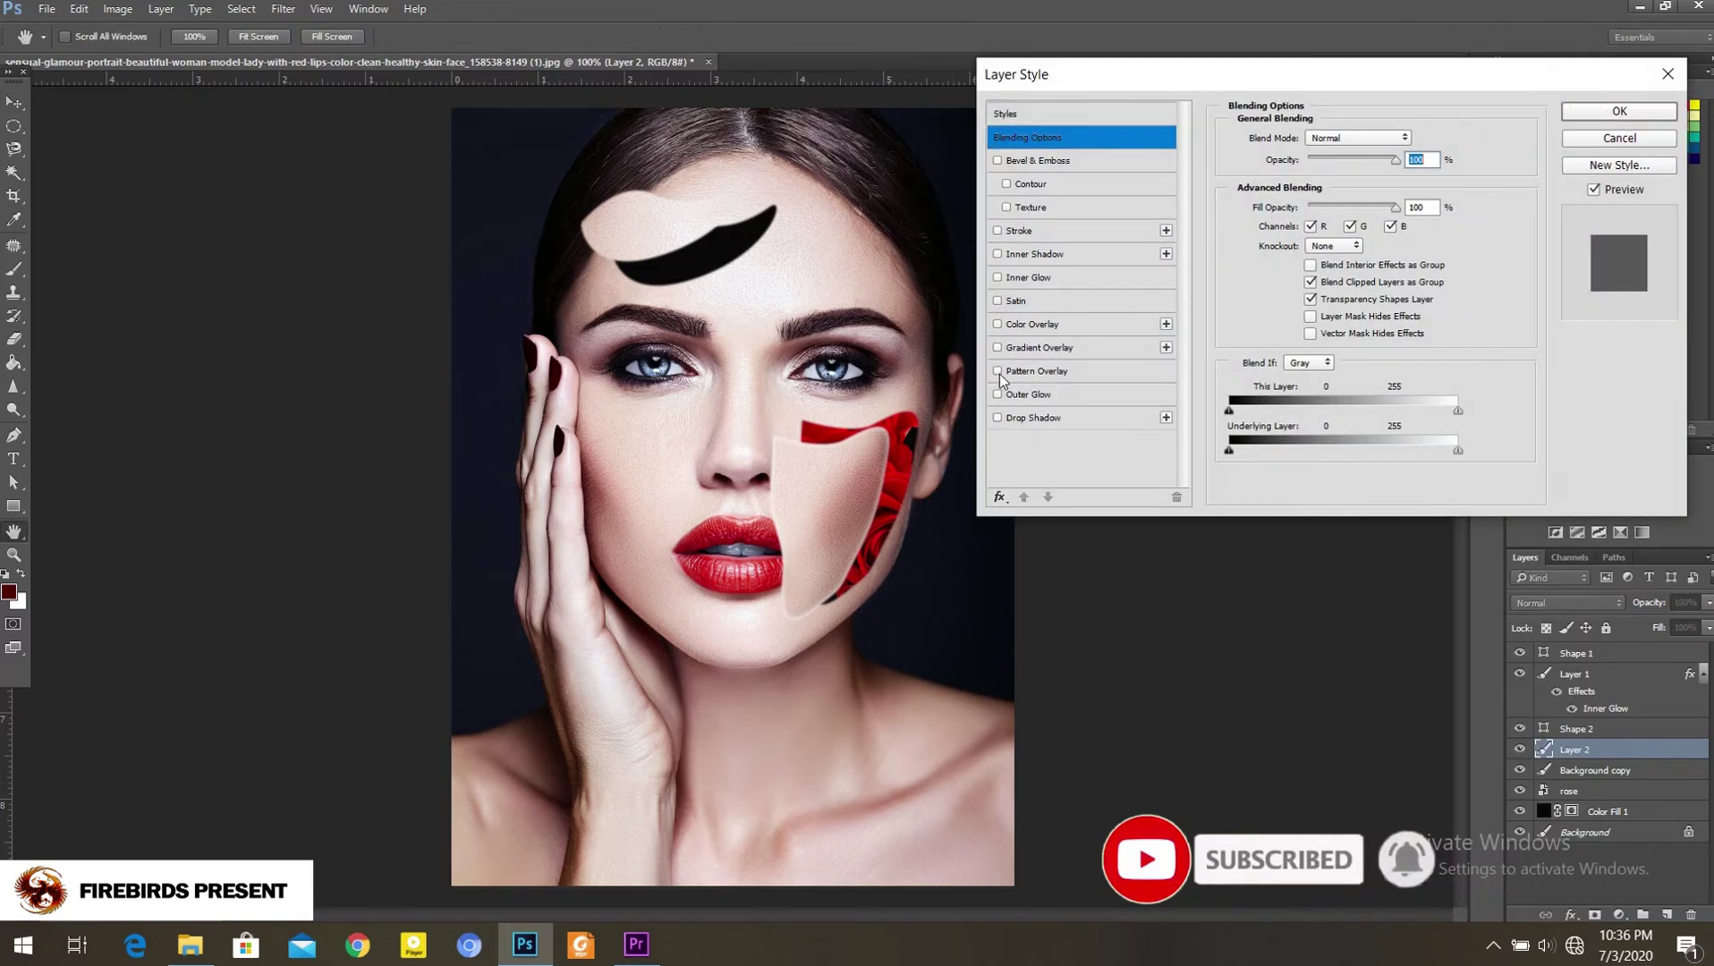
left_click(999, 254)
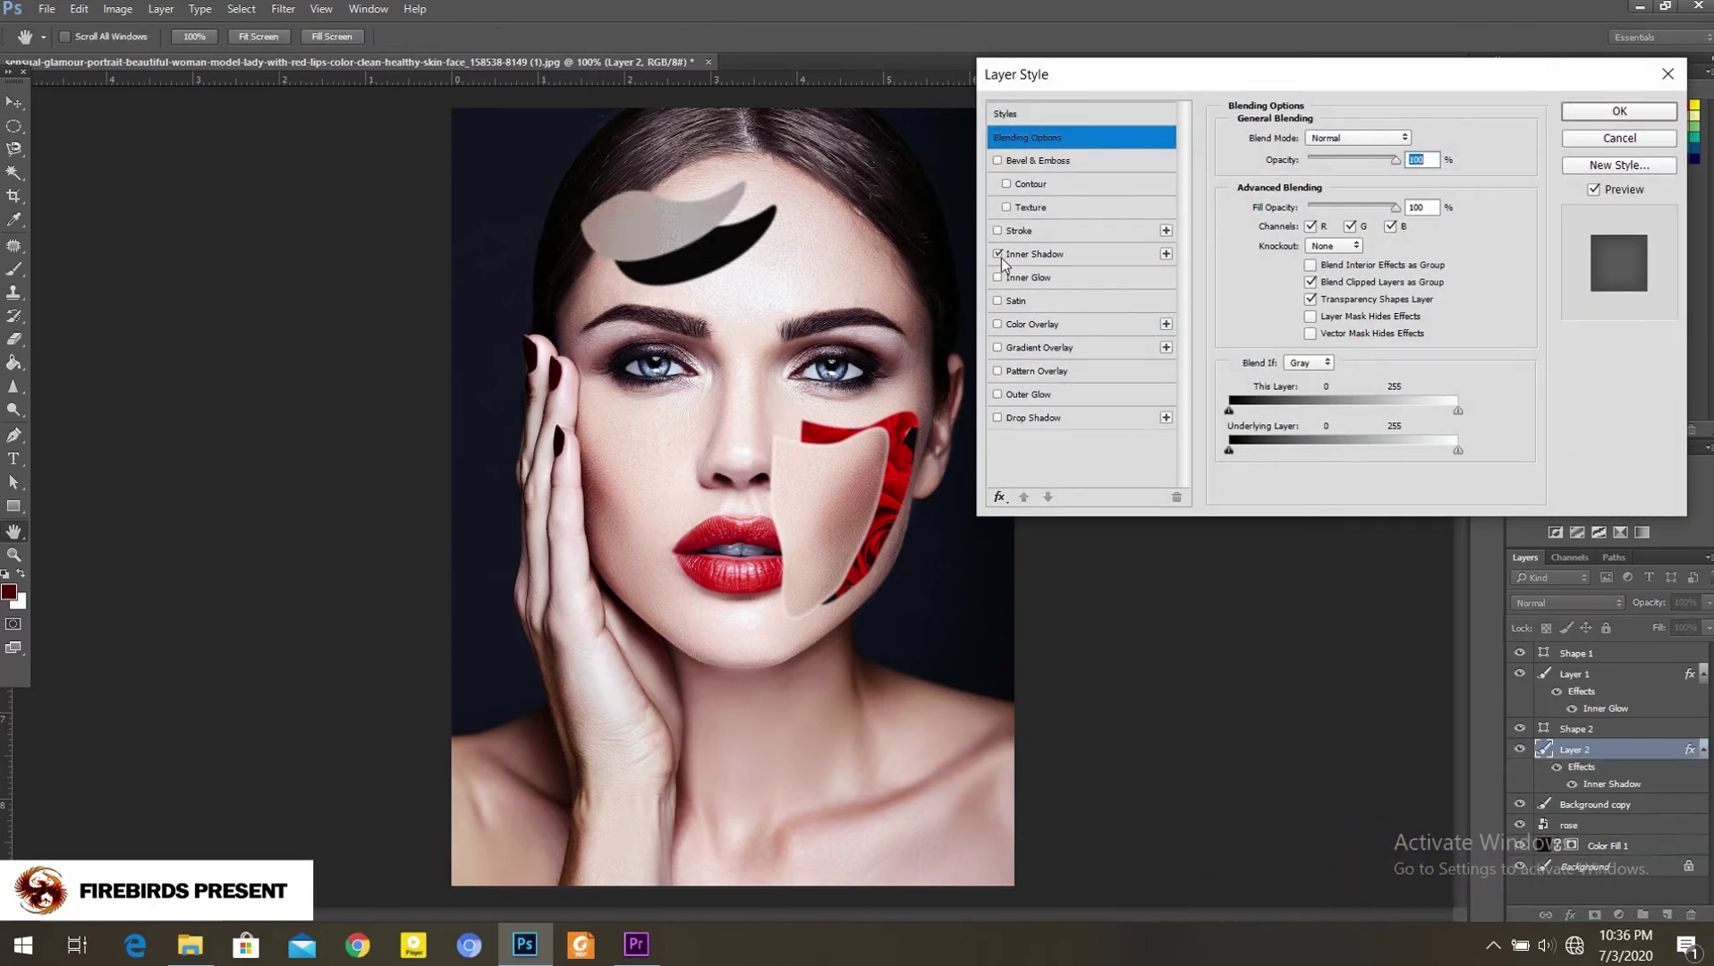
left_click(999, 277)
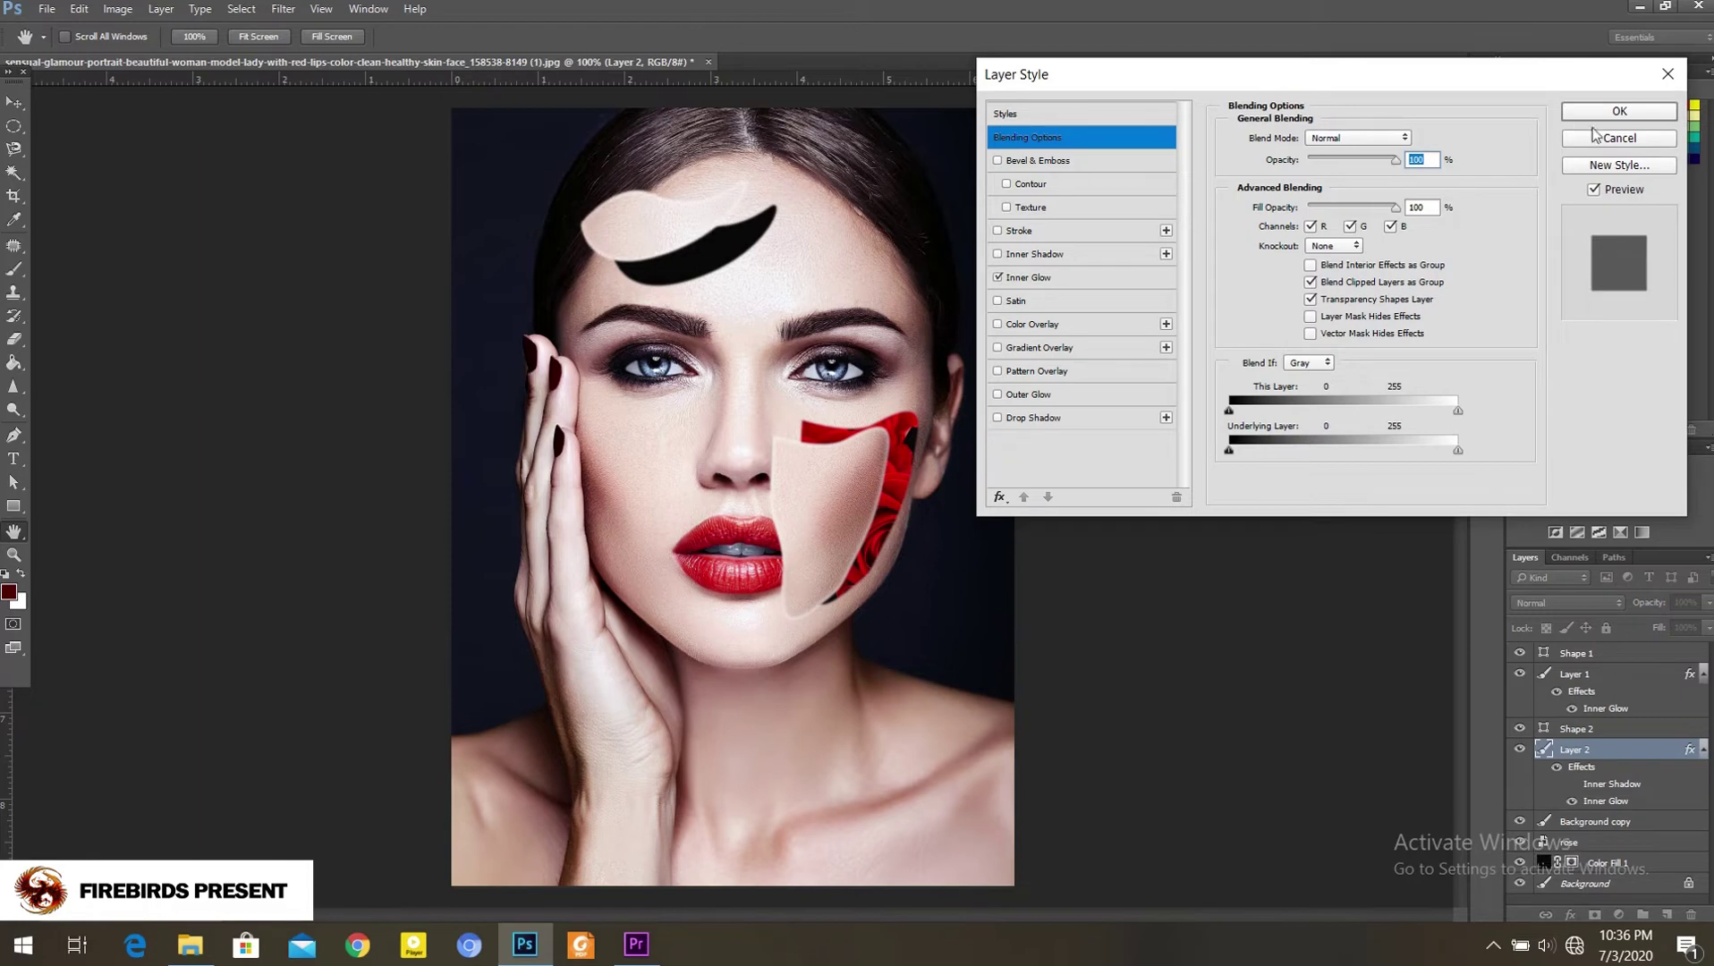
left_click(1597, 118)
left_click(1624, 842)
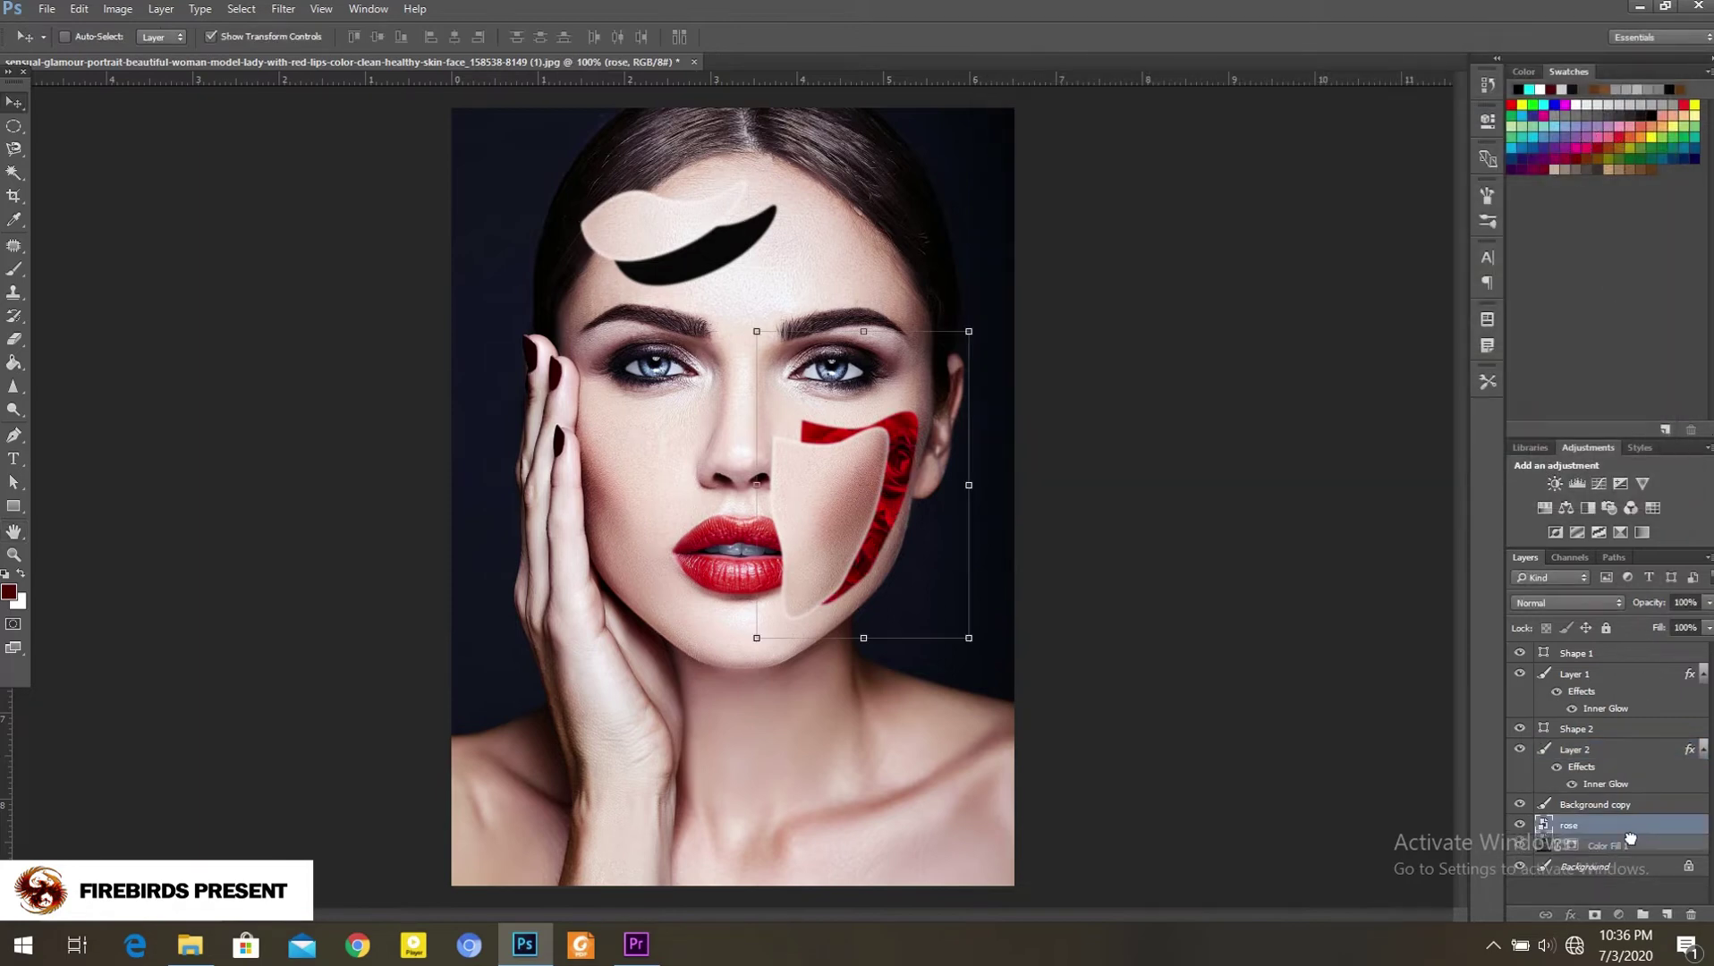
Step: Duplicate the rose layer and move the copy up into the forehead gap
left_click_drag(1631, 839, 1666, 914)
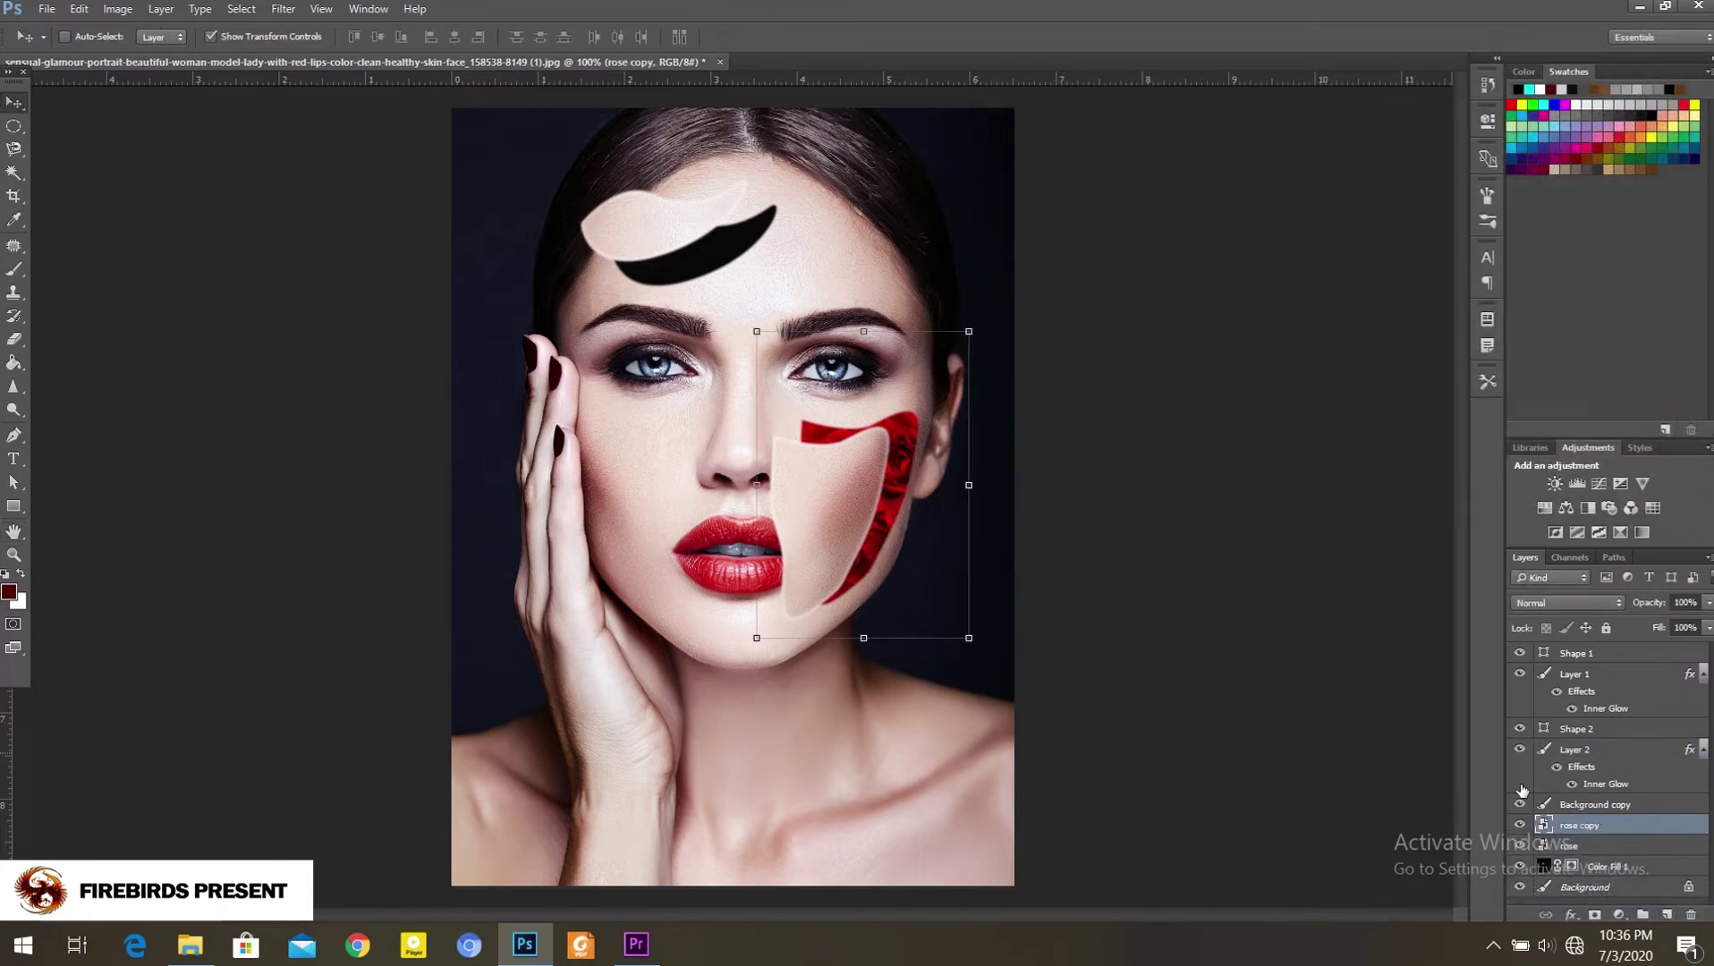
mouse_move(911, 421)
left_mouse_down()
mouse_move(730, 237)
mouse_move(744, 223)
left_mouse_up()
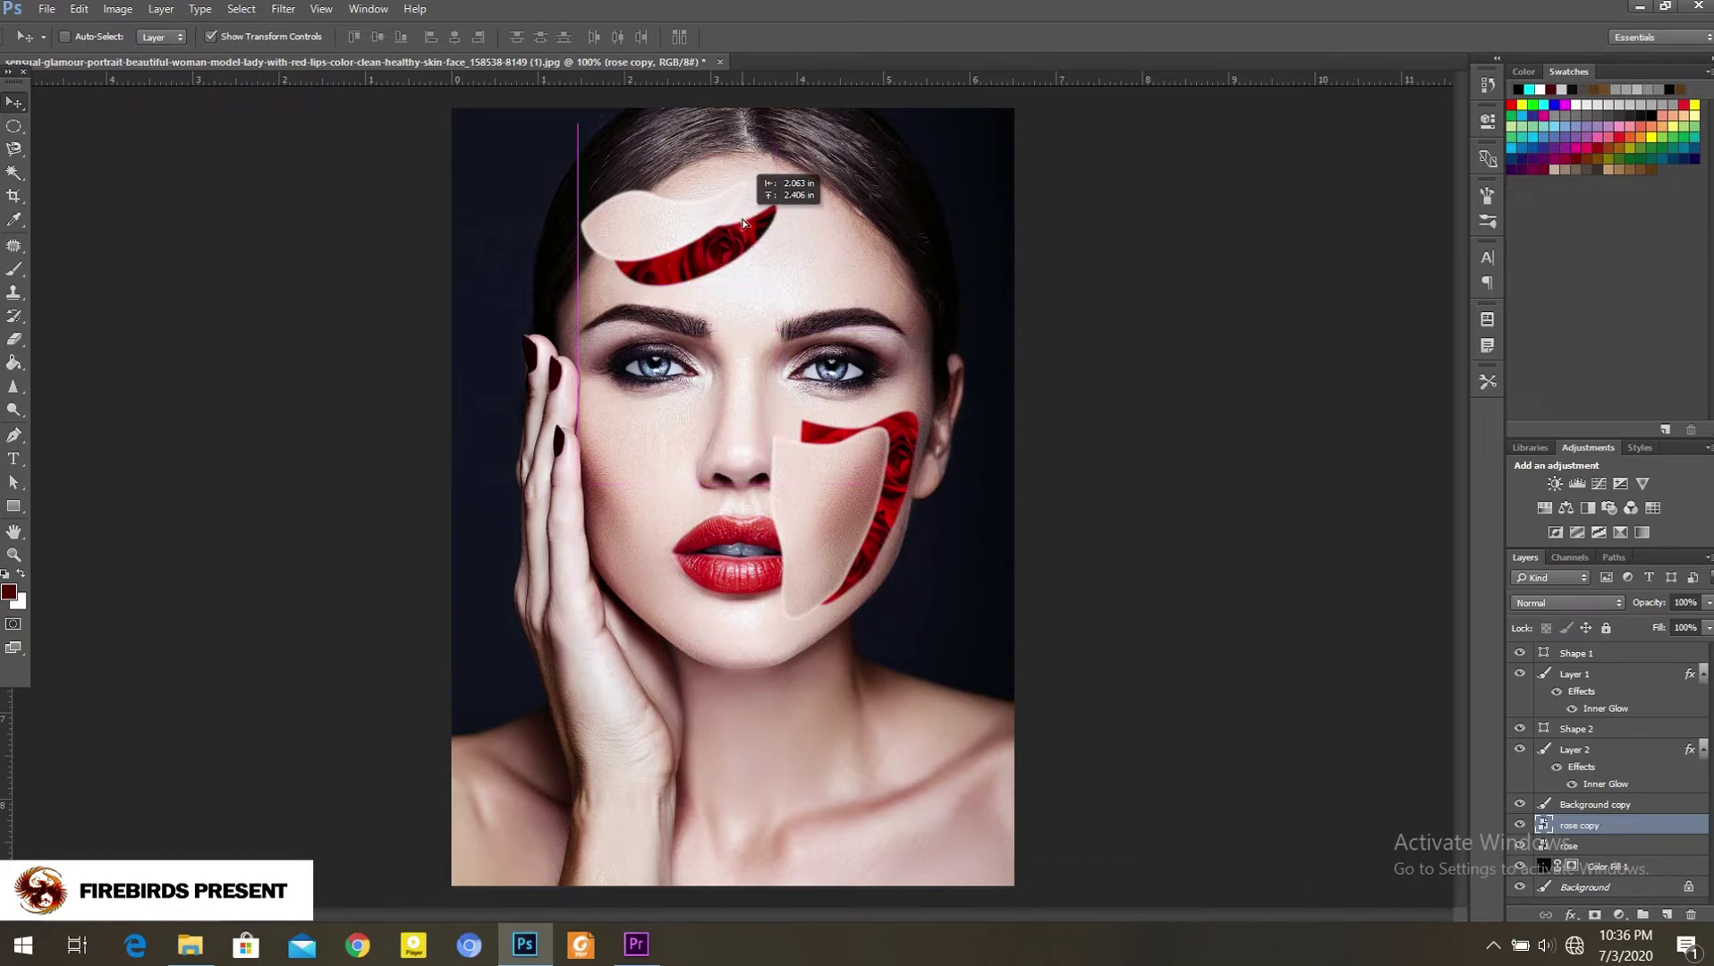
left_click_drag(743, 223, 744, 224)
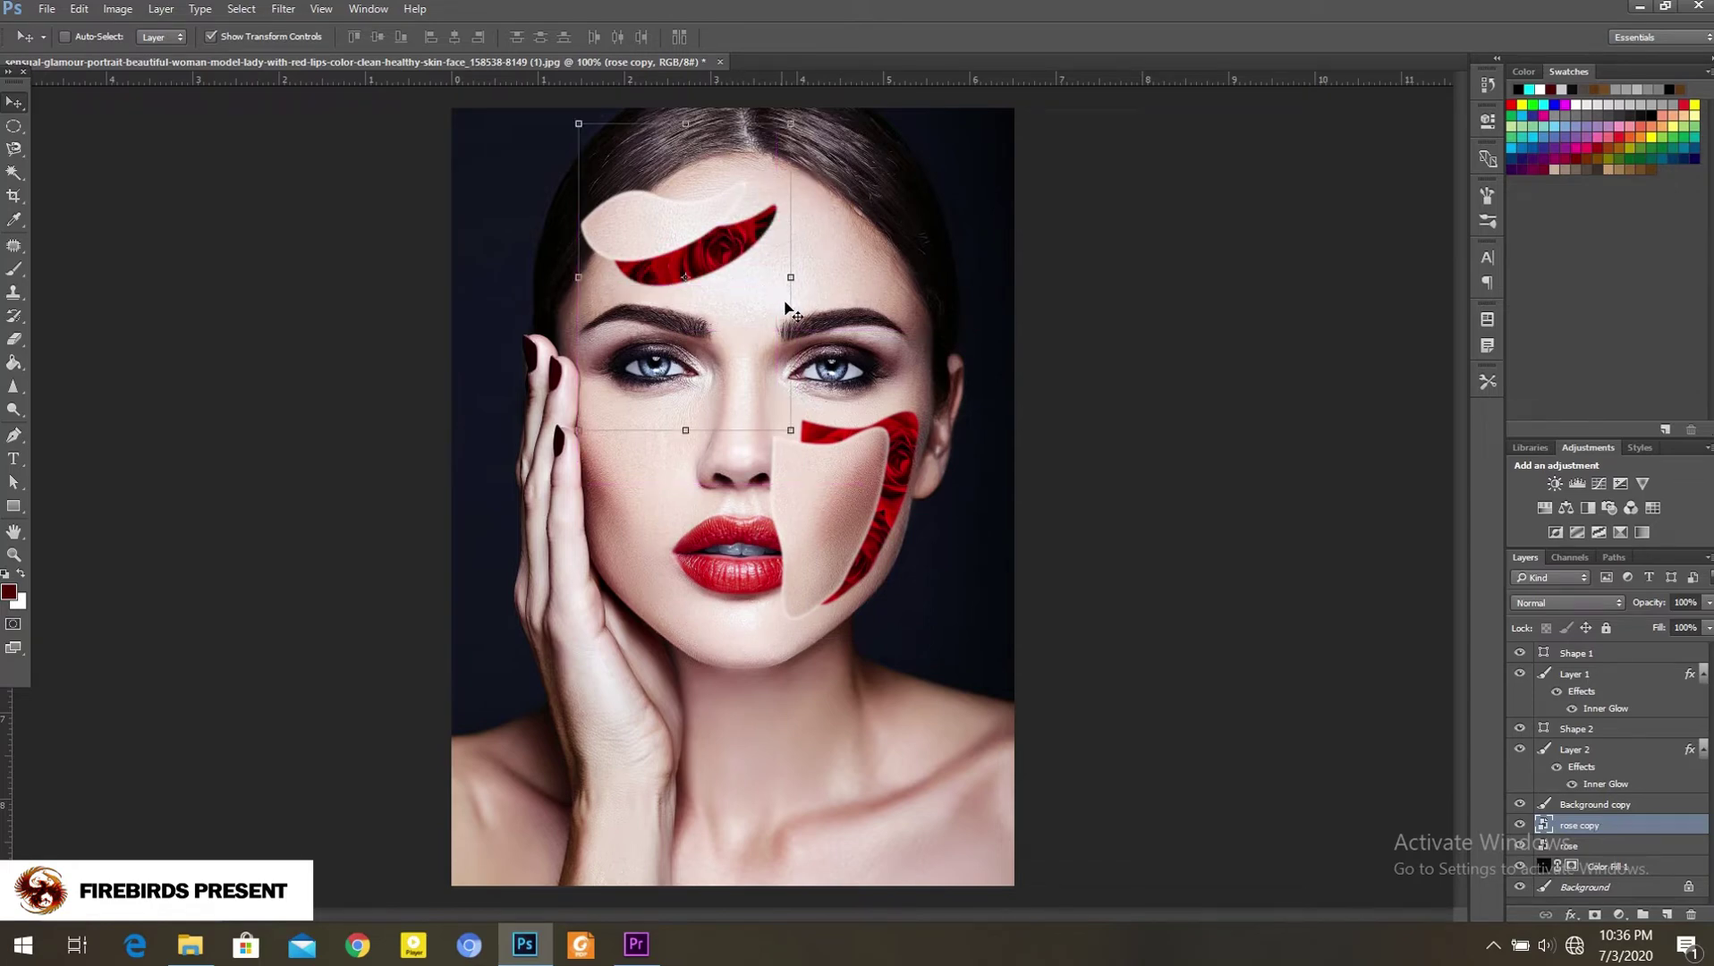
Step: Duplicate the rose layer again and place rose copy 2 above the skin pieces
left_click(1601, 847)
left_click_drag(1603, 848, 1666, 914)
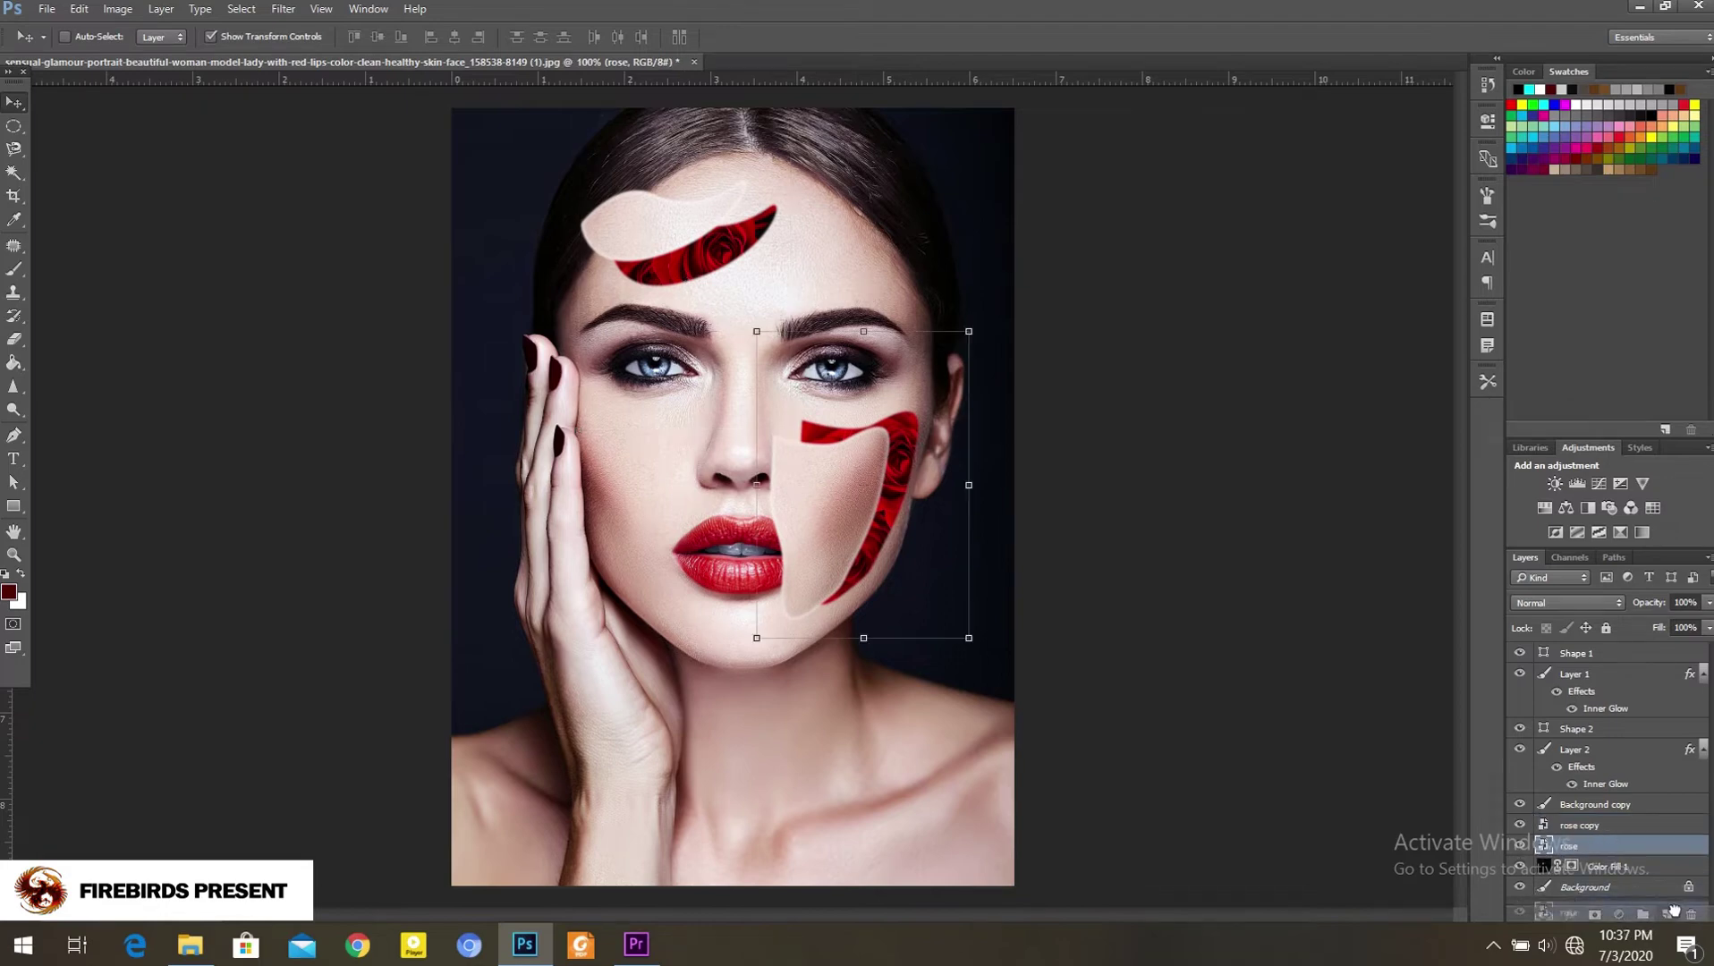
left_click_drag(1619, 833, 1599, 760)
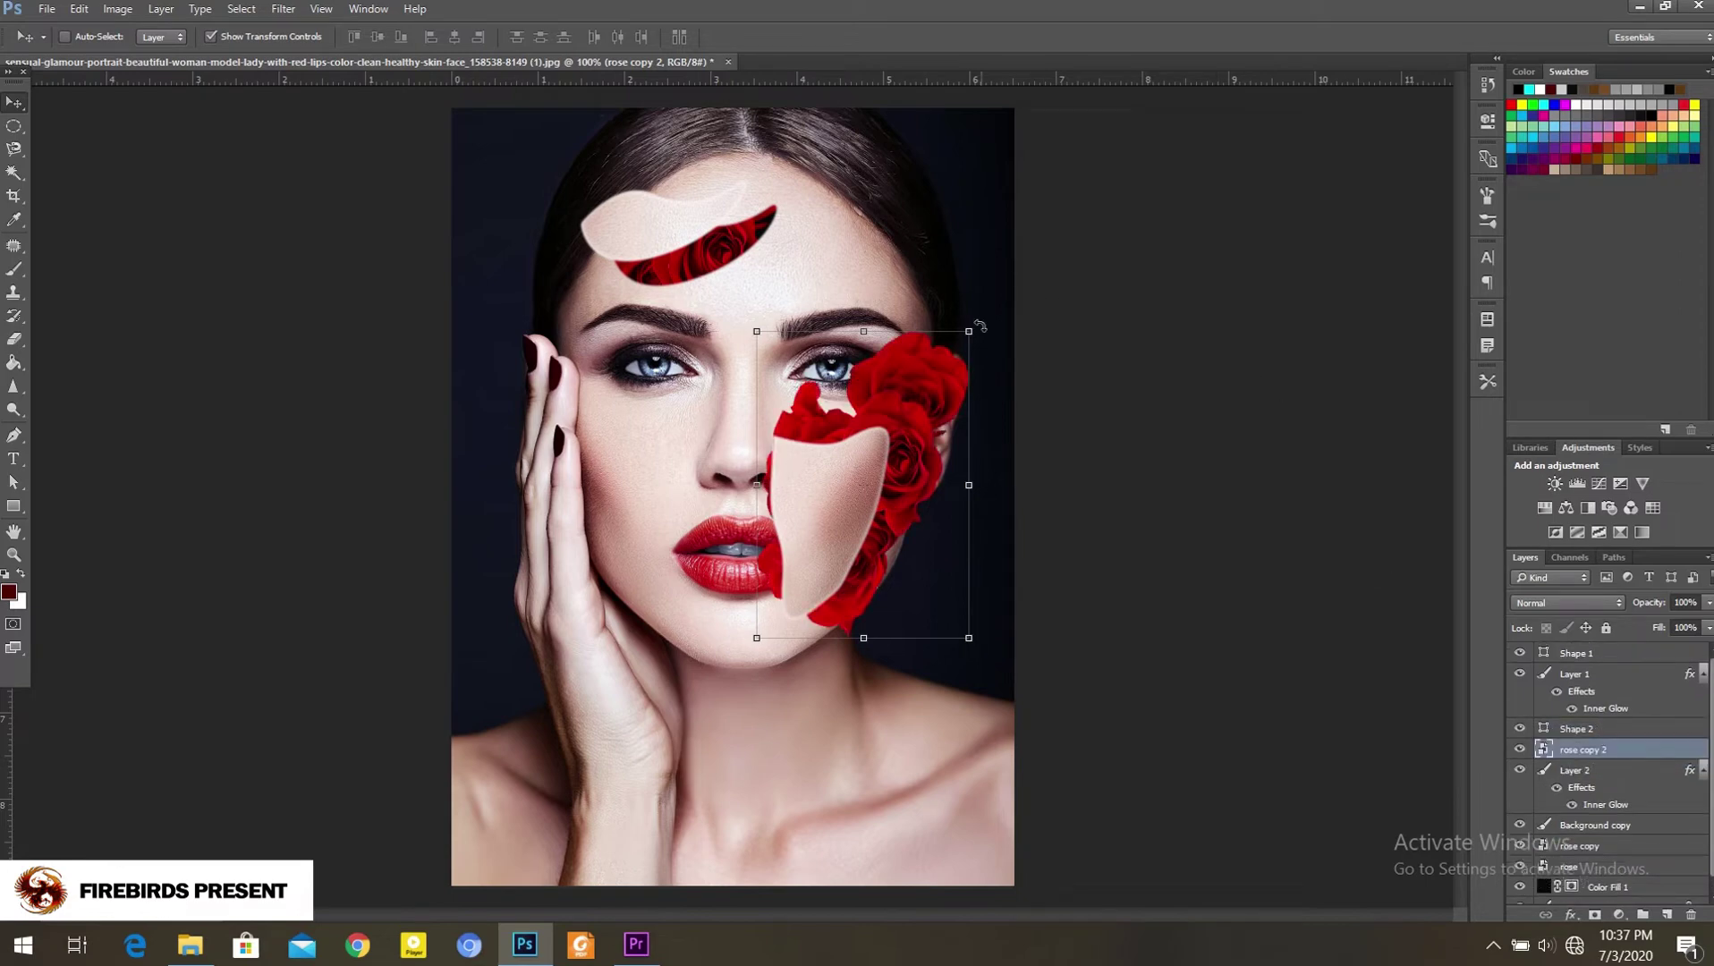
Step: Shrink and rotate rose copy 2 to spill from the cheek gap, then nudge the cheek piece up-right
left_click_drag(974, 329, 956, 356)
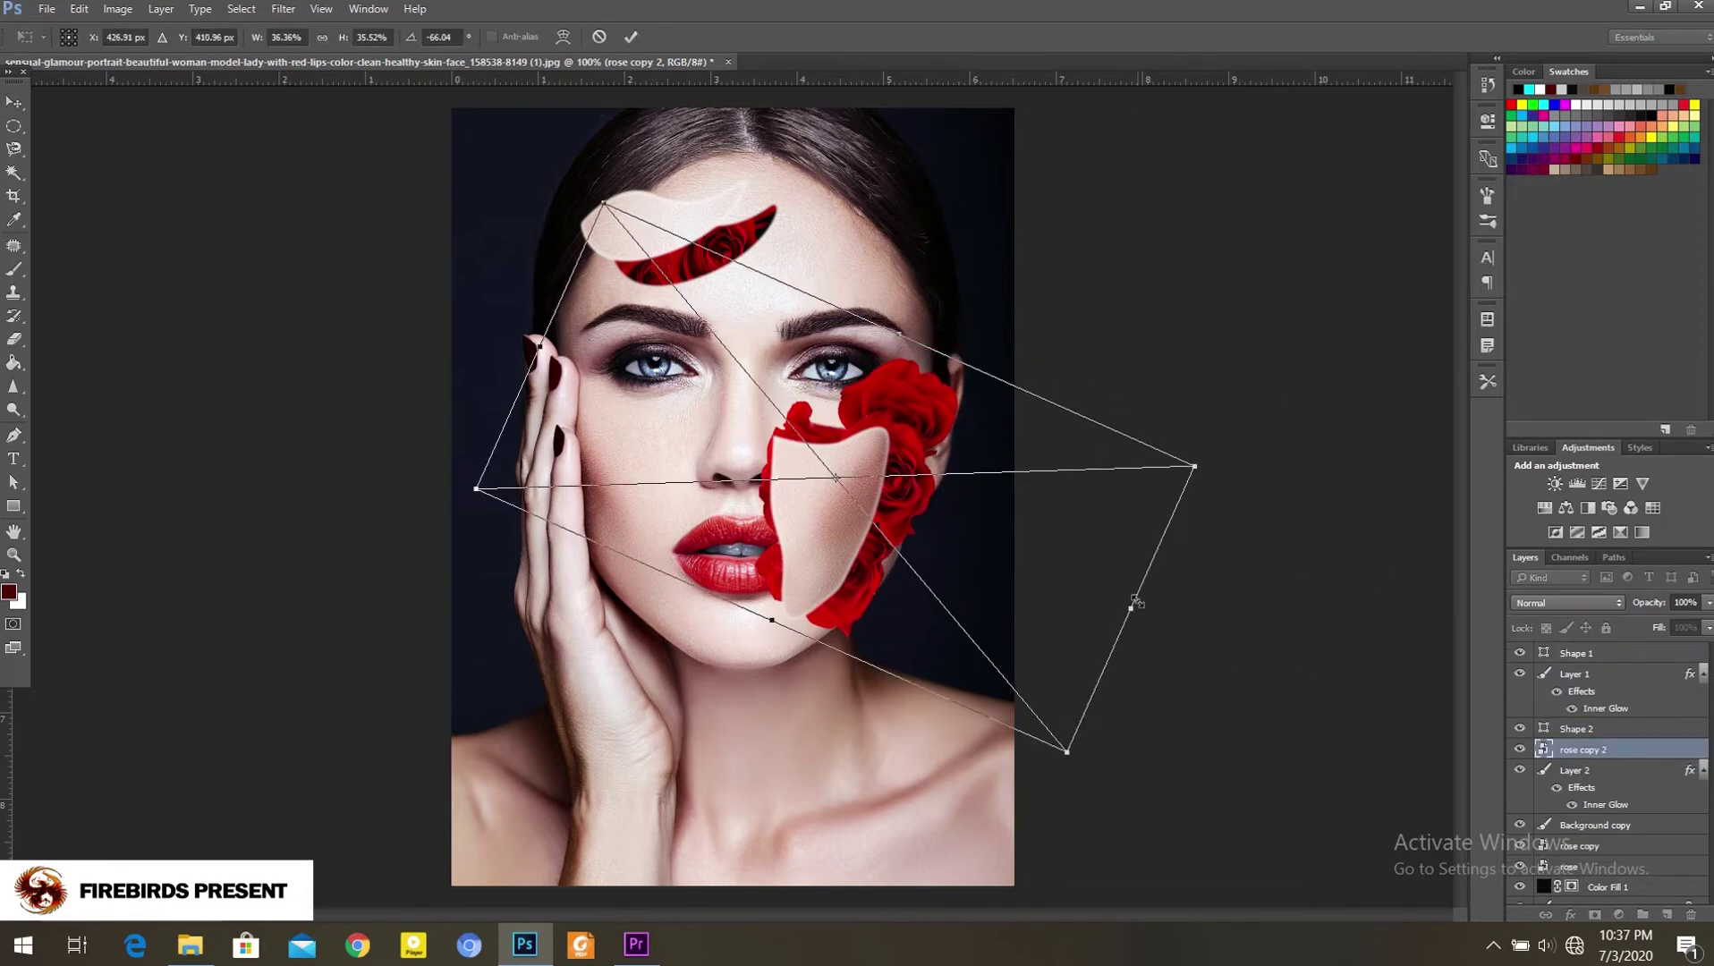
left_click_drag(1136, 603, 1090, 537)
left_click_drag(605, 204, 697, 319)
mouse_move(1116, 435)
left_mouse_down()
mouse_move(893, 621)
mouse_move(966, 624)
left_mouse_up()
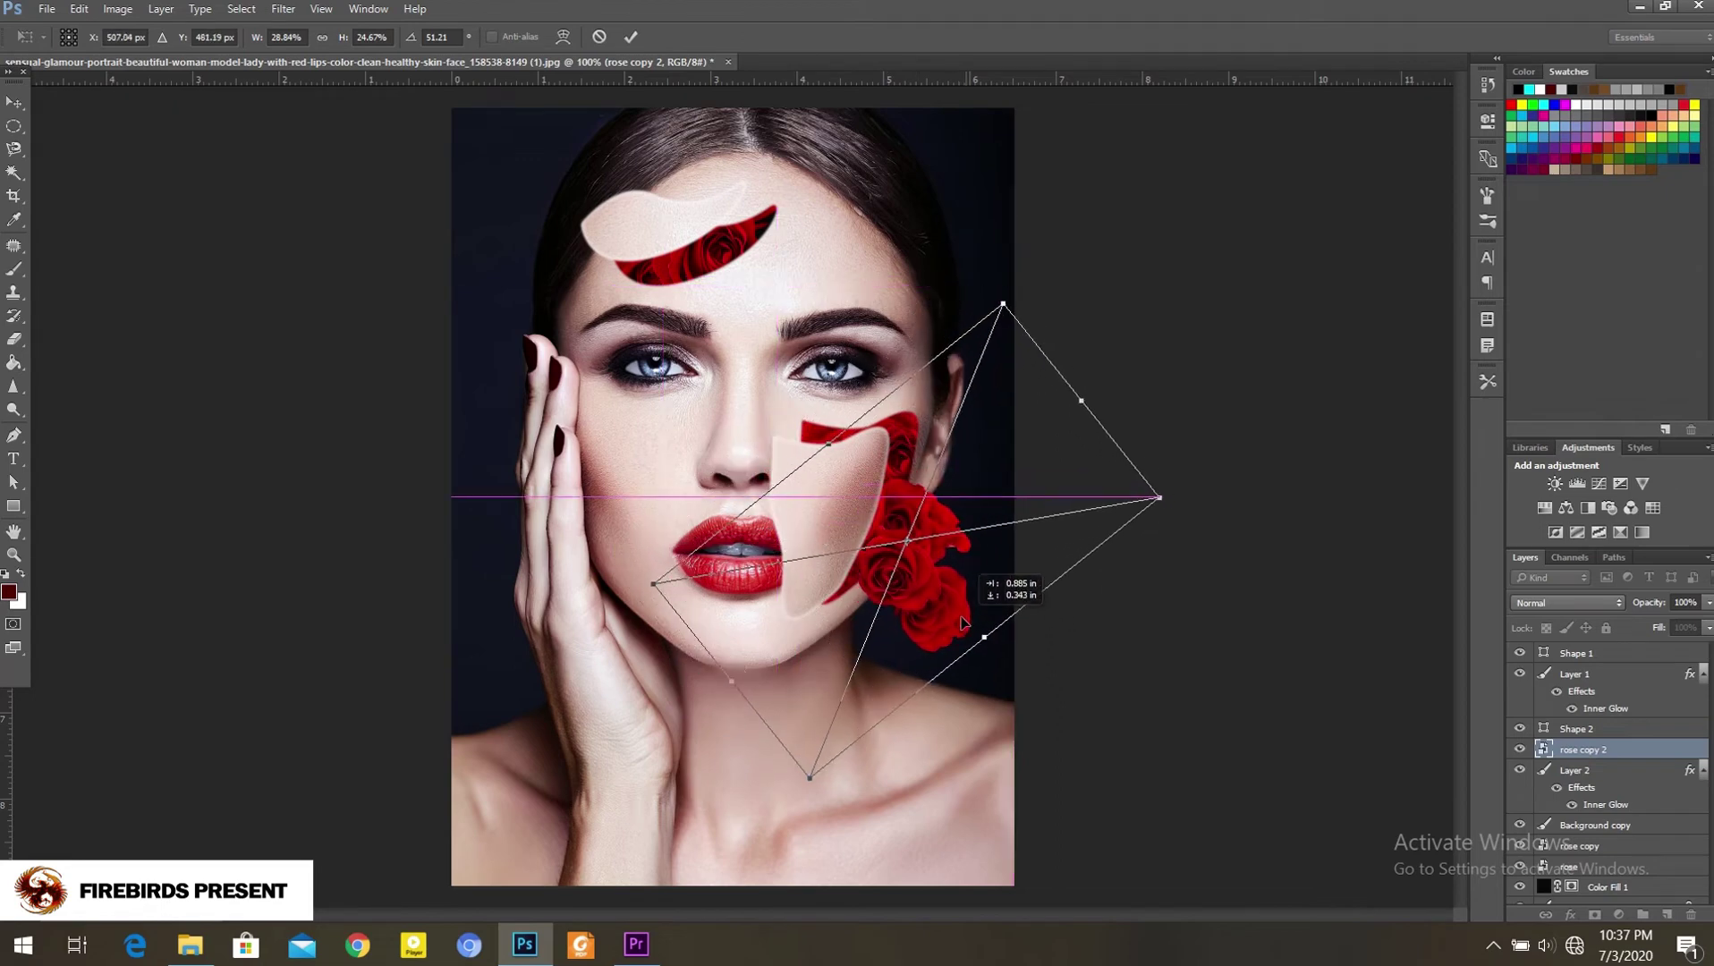
mouse_move(1251, 485)
left_mouse_down()
mouse_move(1225, 573)
mouse_move(1114, 533)
left_mouse_up()
left_click_drag(932, 549, 901, 498)
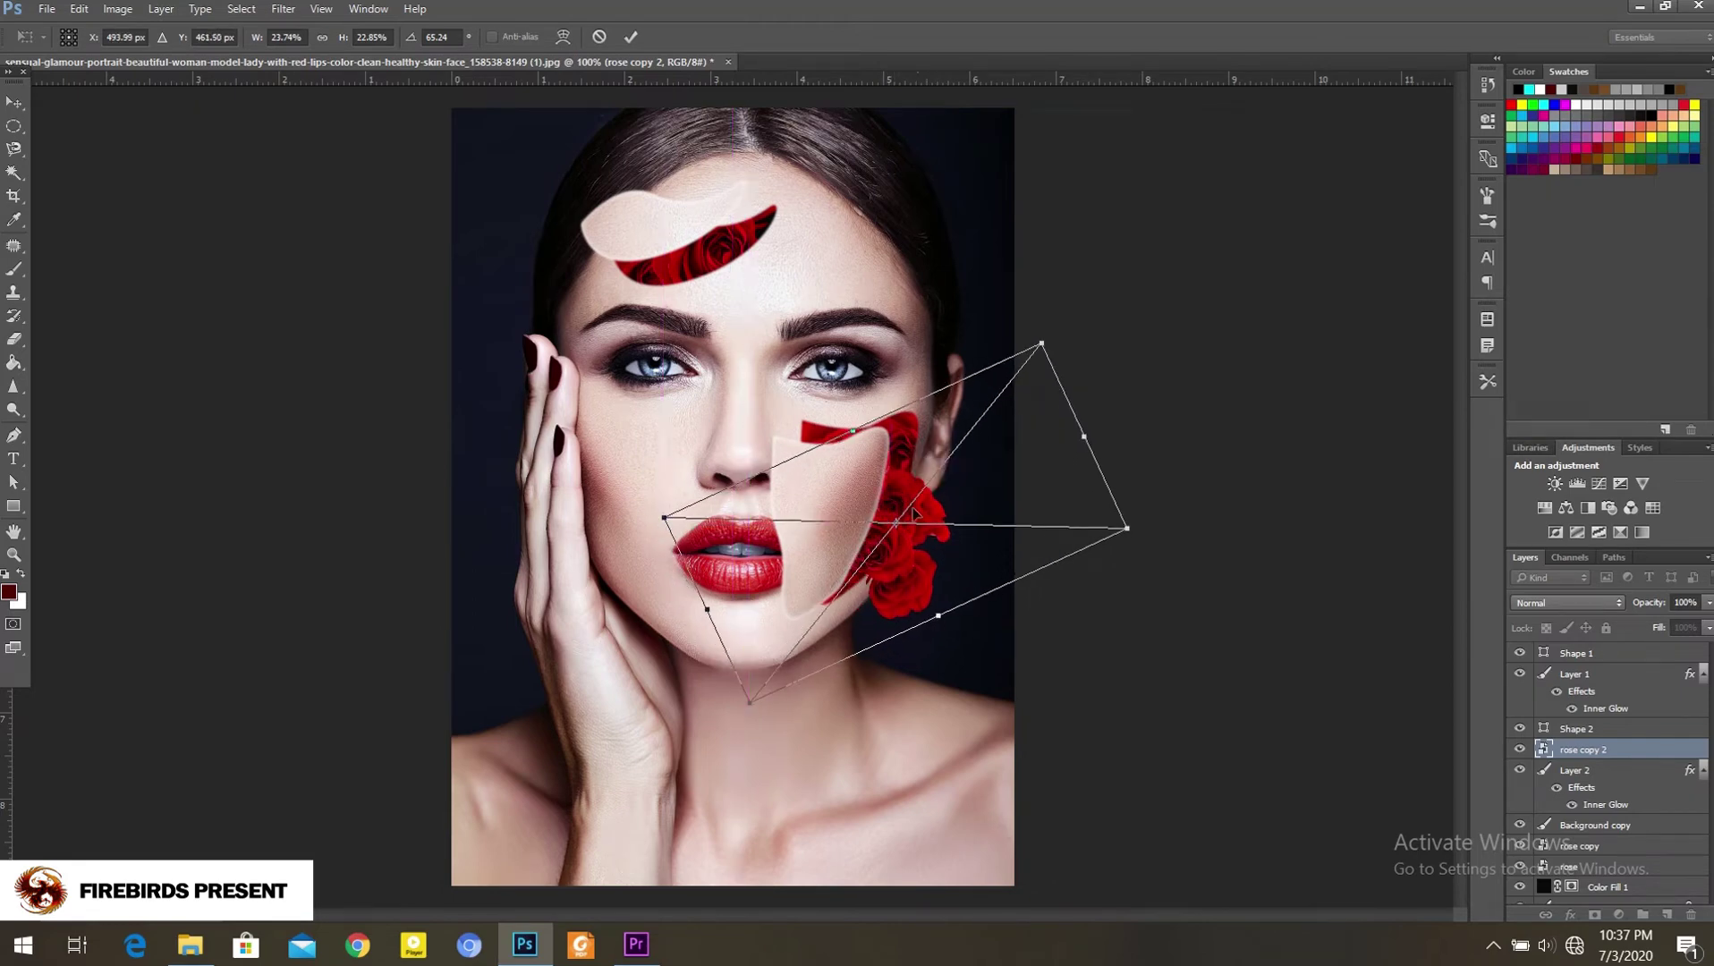
key("Return")
mouse_move(826, 478)
left_mouse_down()
mouse_move(854, 439)
mouse_move(866, 472)
left_mouse_up()
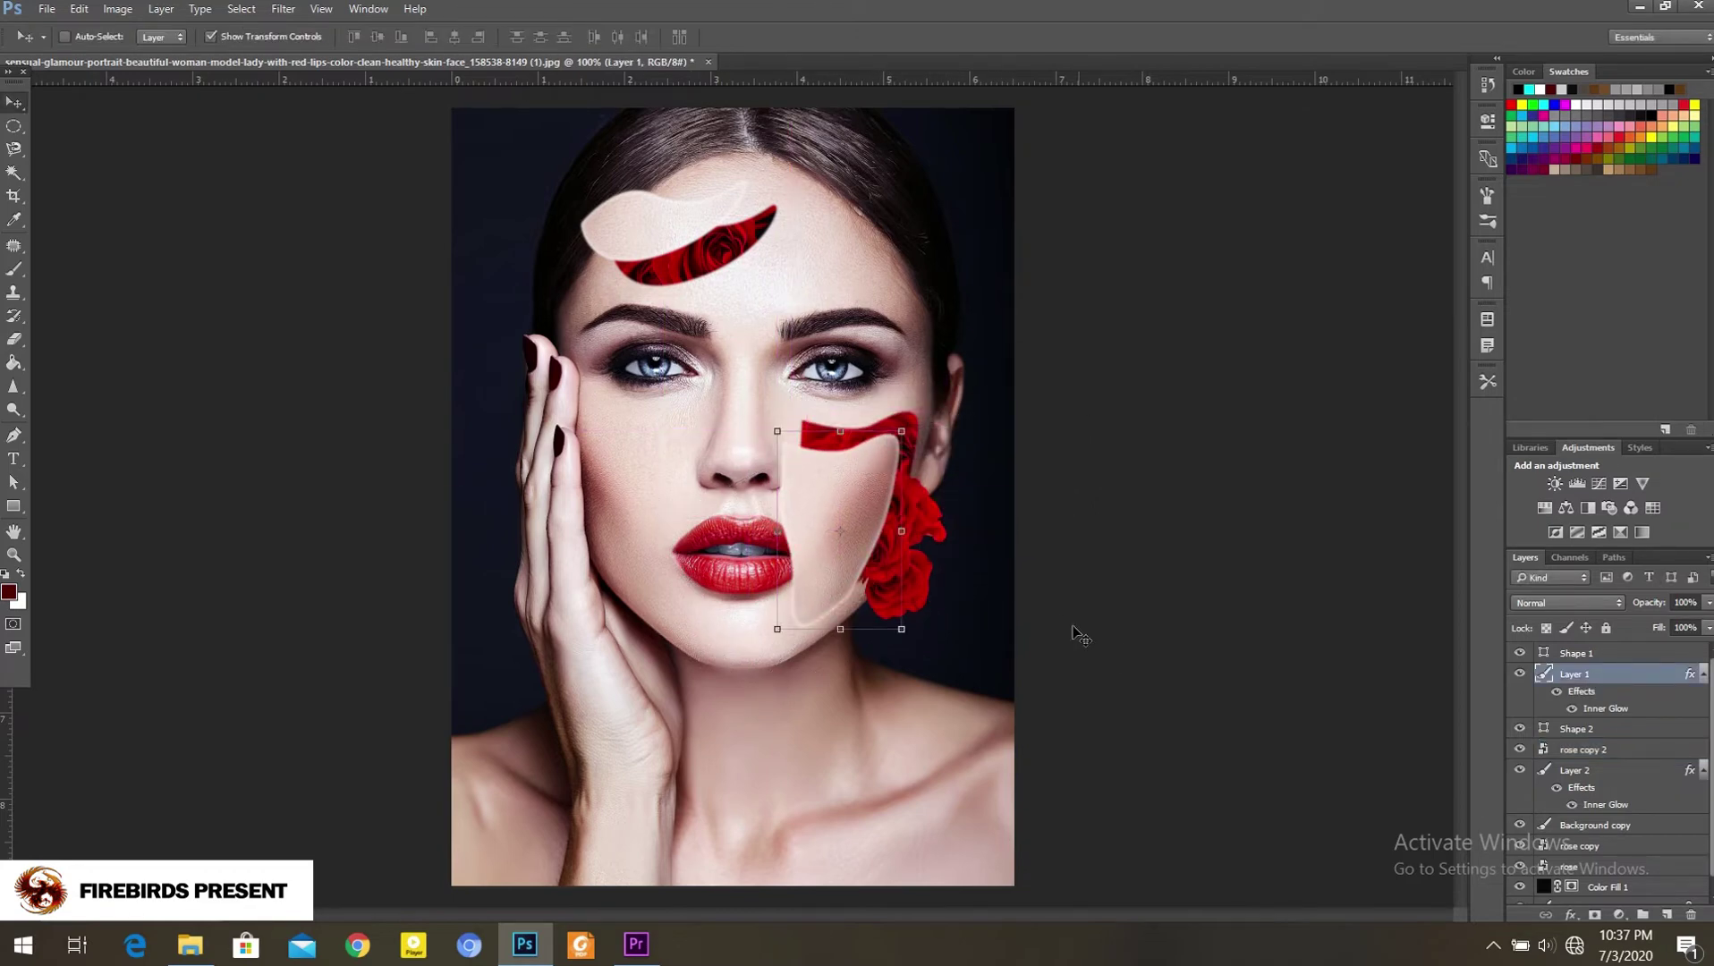
Step: Give Layer 1's cheek piece a soft drop shadow with spread 26, opacity 48 and size 103 px
right_click(1604, 683)
left_click(1355, 134)
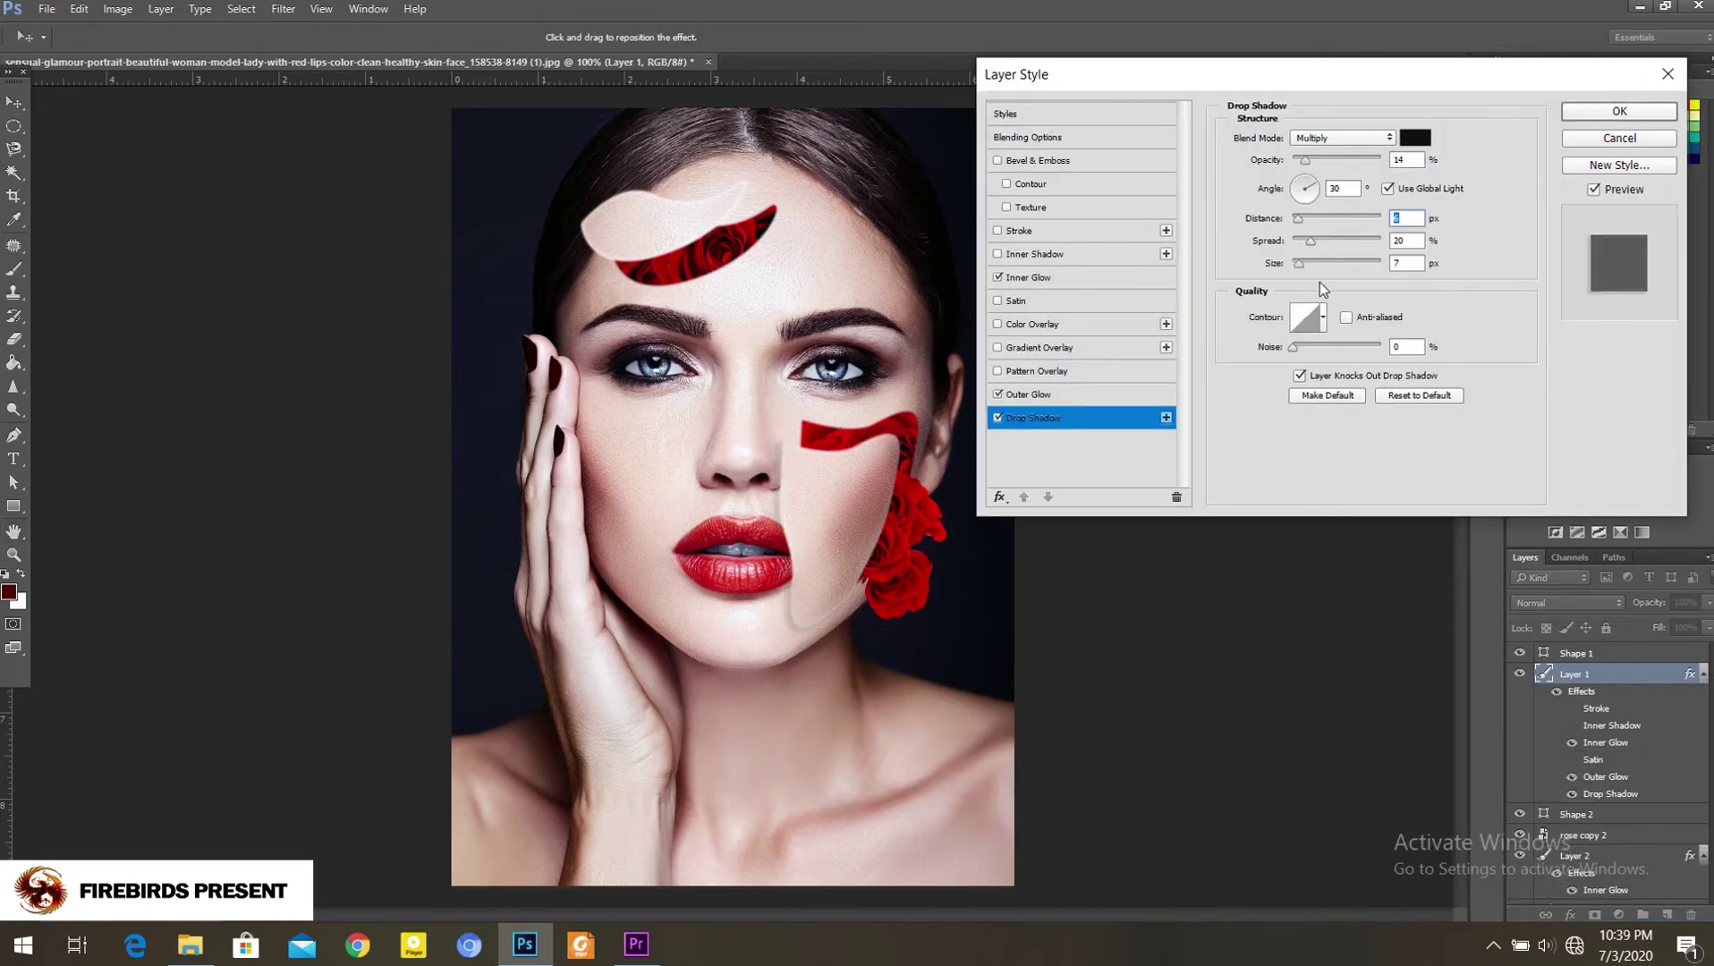
mouse_move(1311, 238)
left_mouse_down()
mouse_move(1345, 249)
mouse_move(1307, 245)
mouse_move(1333, 264)
left_mouse_up()
left_click_drag(1311, 162, 1336, 172)
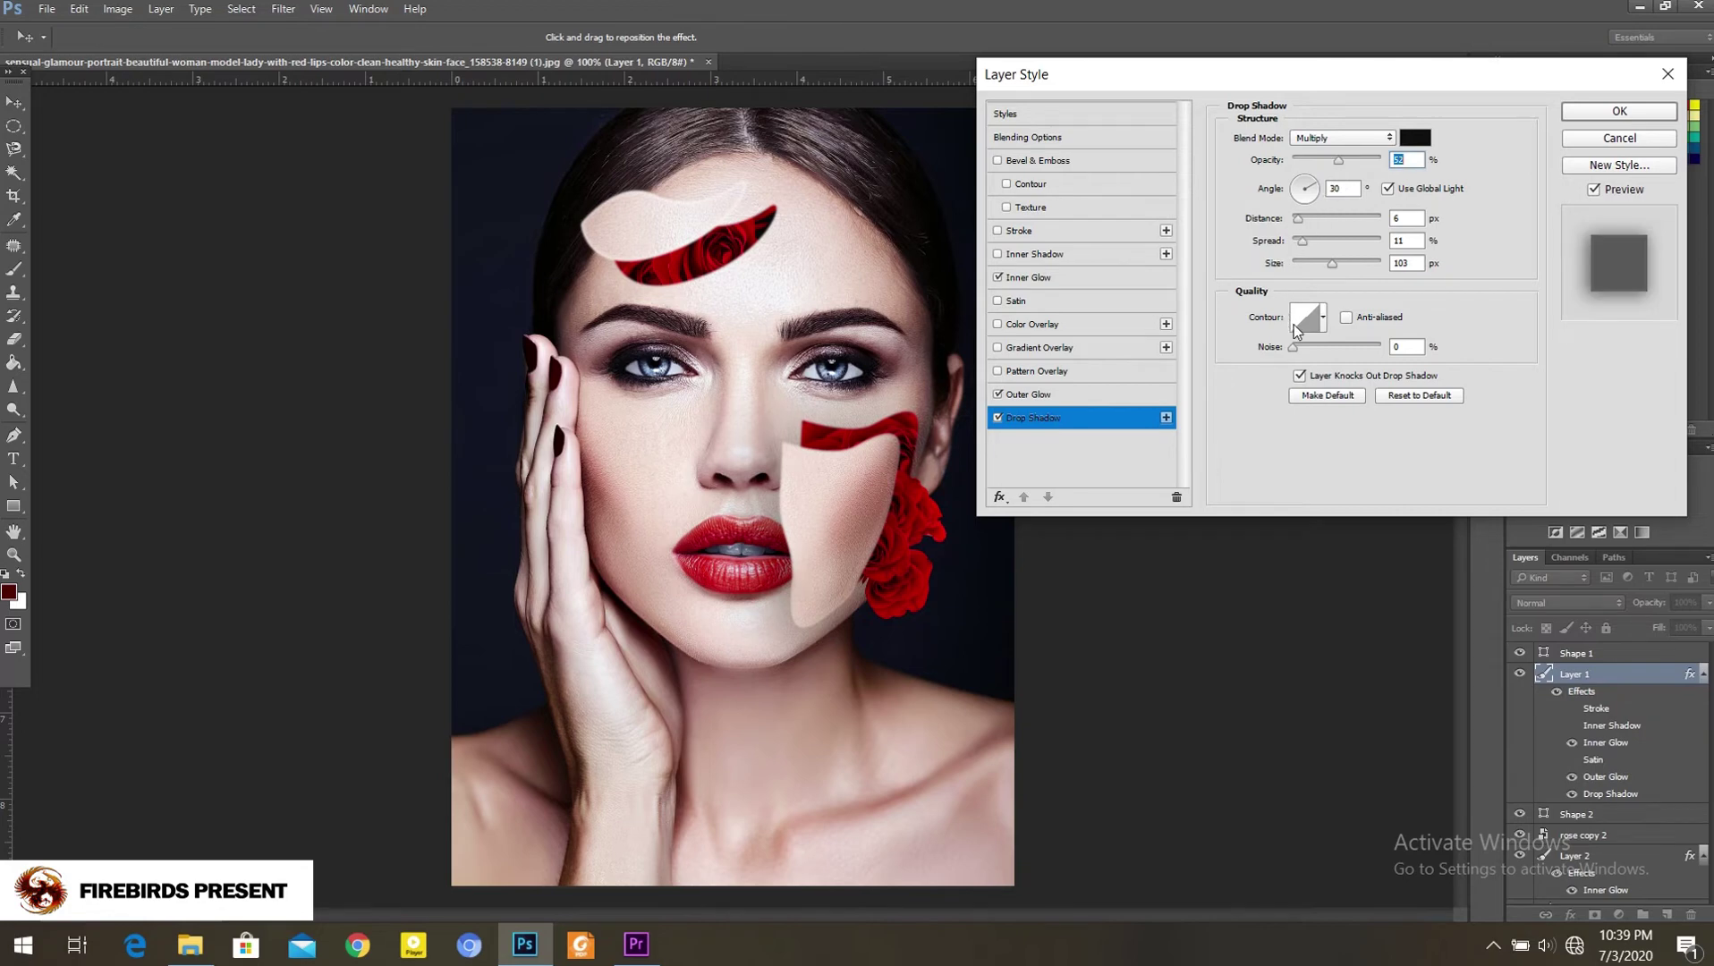
left_click(1612, 115)
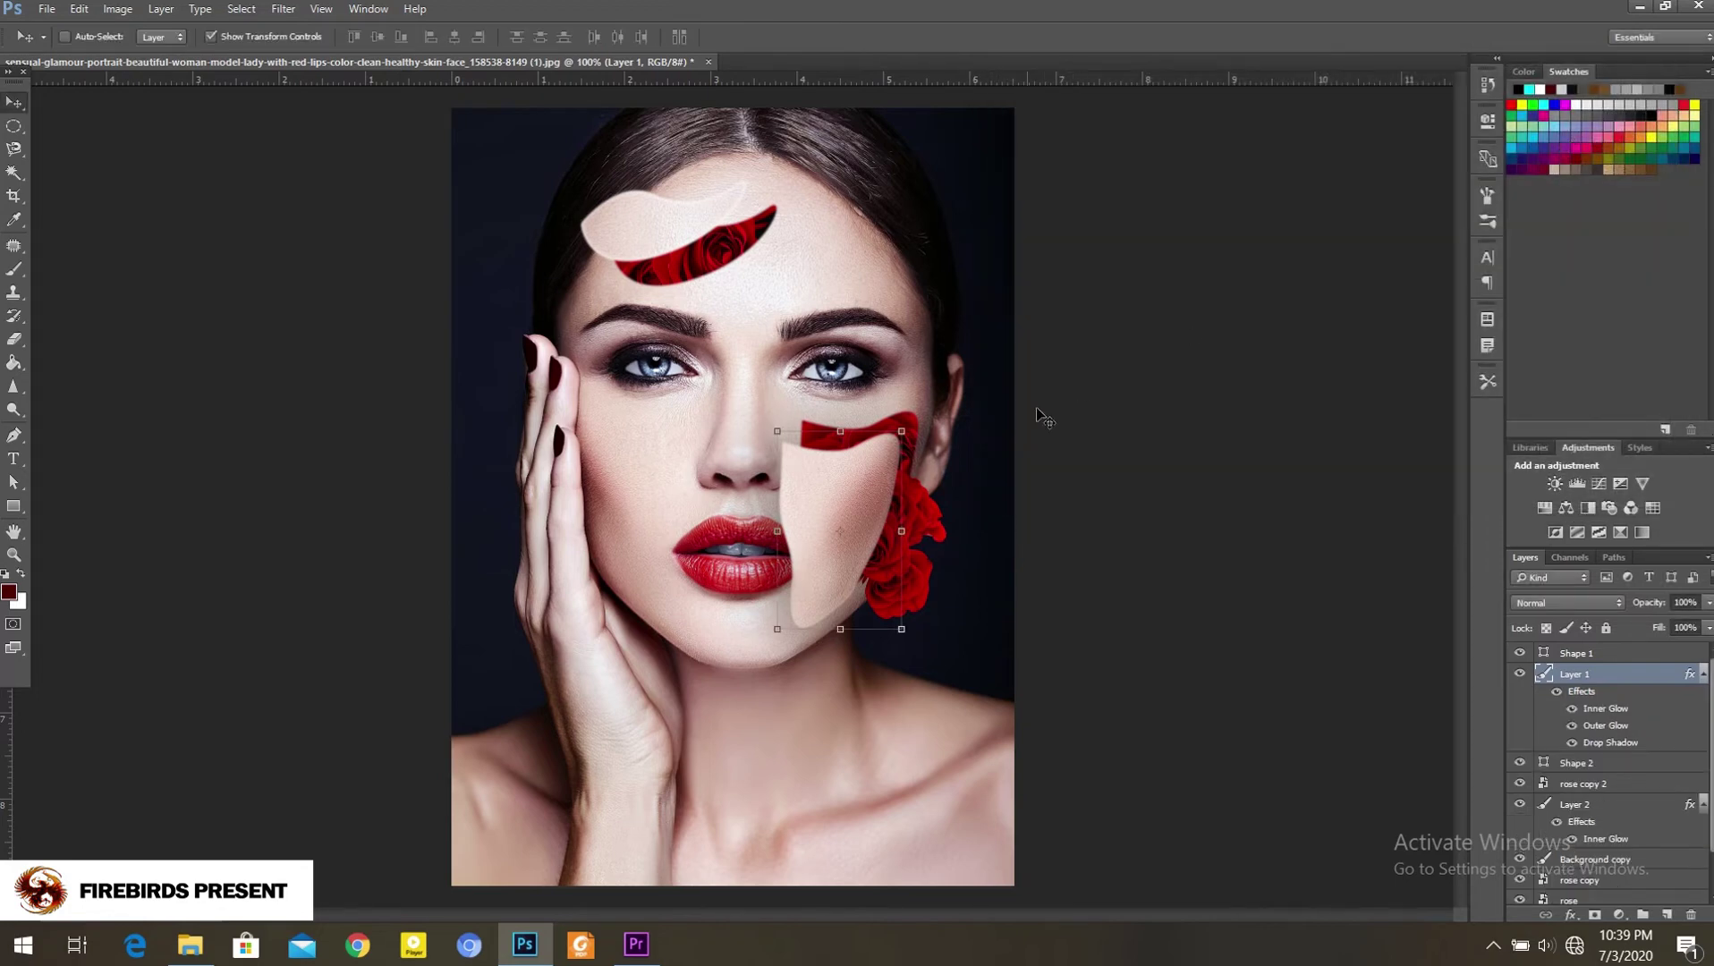
Step: Desaturate the Background copy portrait to Hue +39, Saturation −77, Lightness −21
left_click_drag(868, 477, 869, 467)
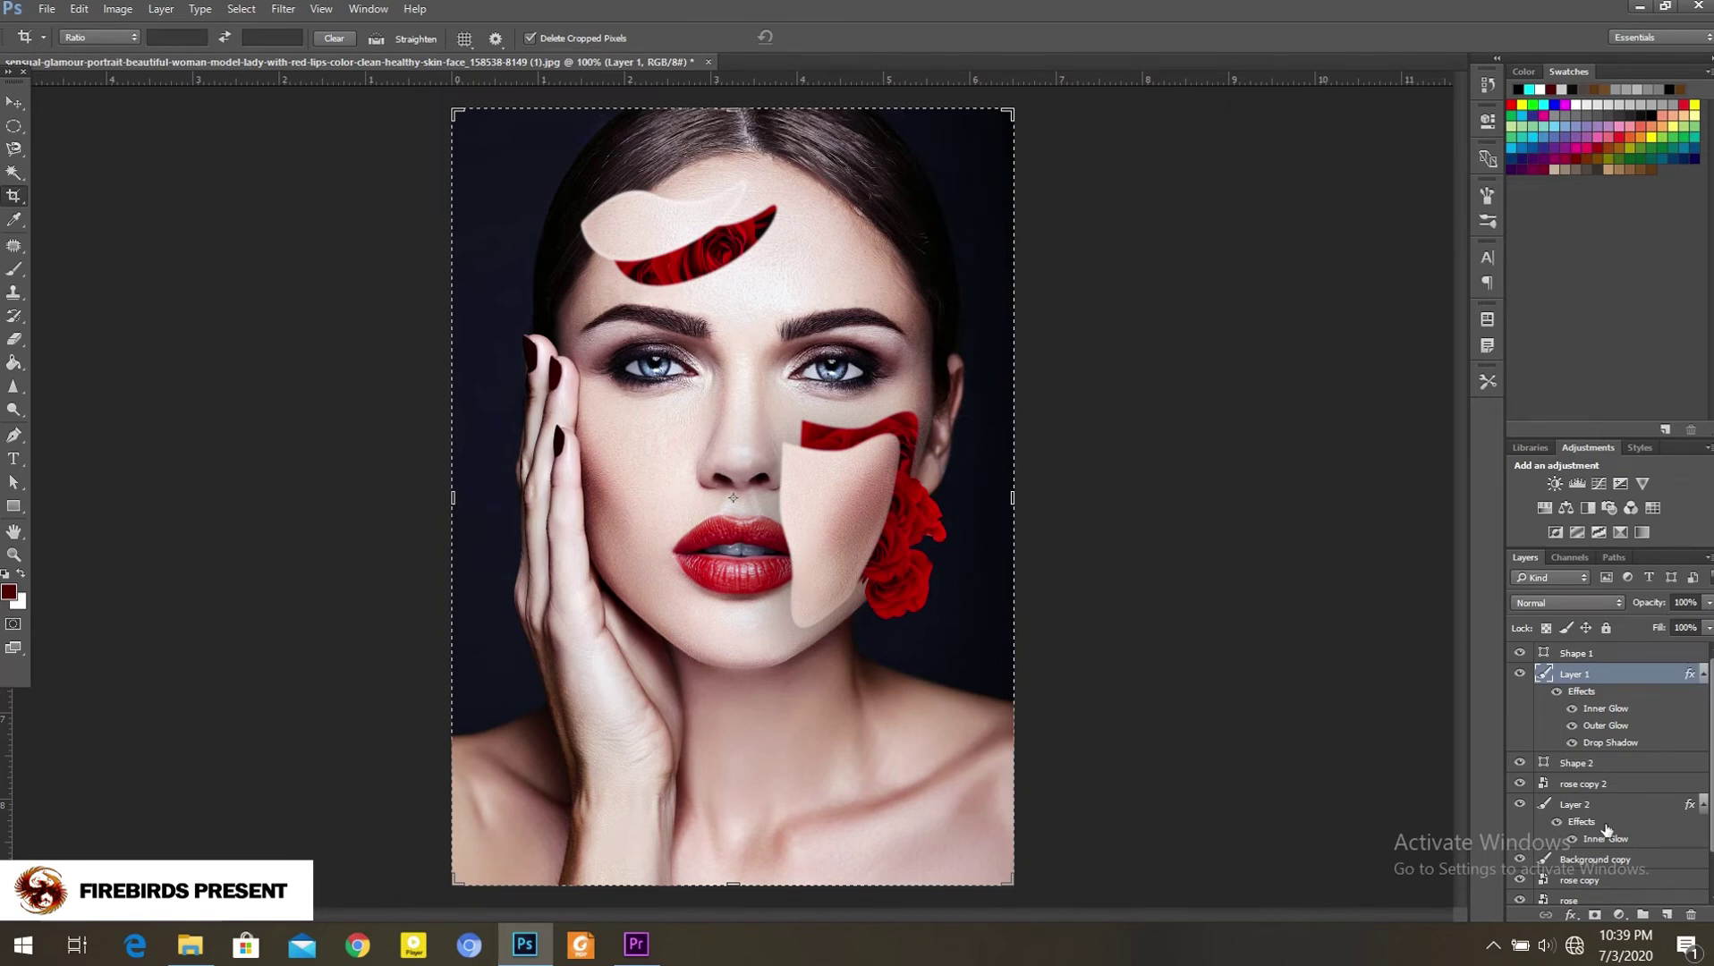
scroll(1620, 861, "down", 1)
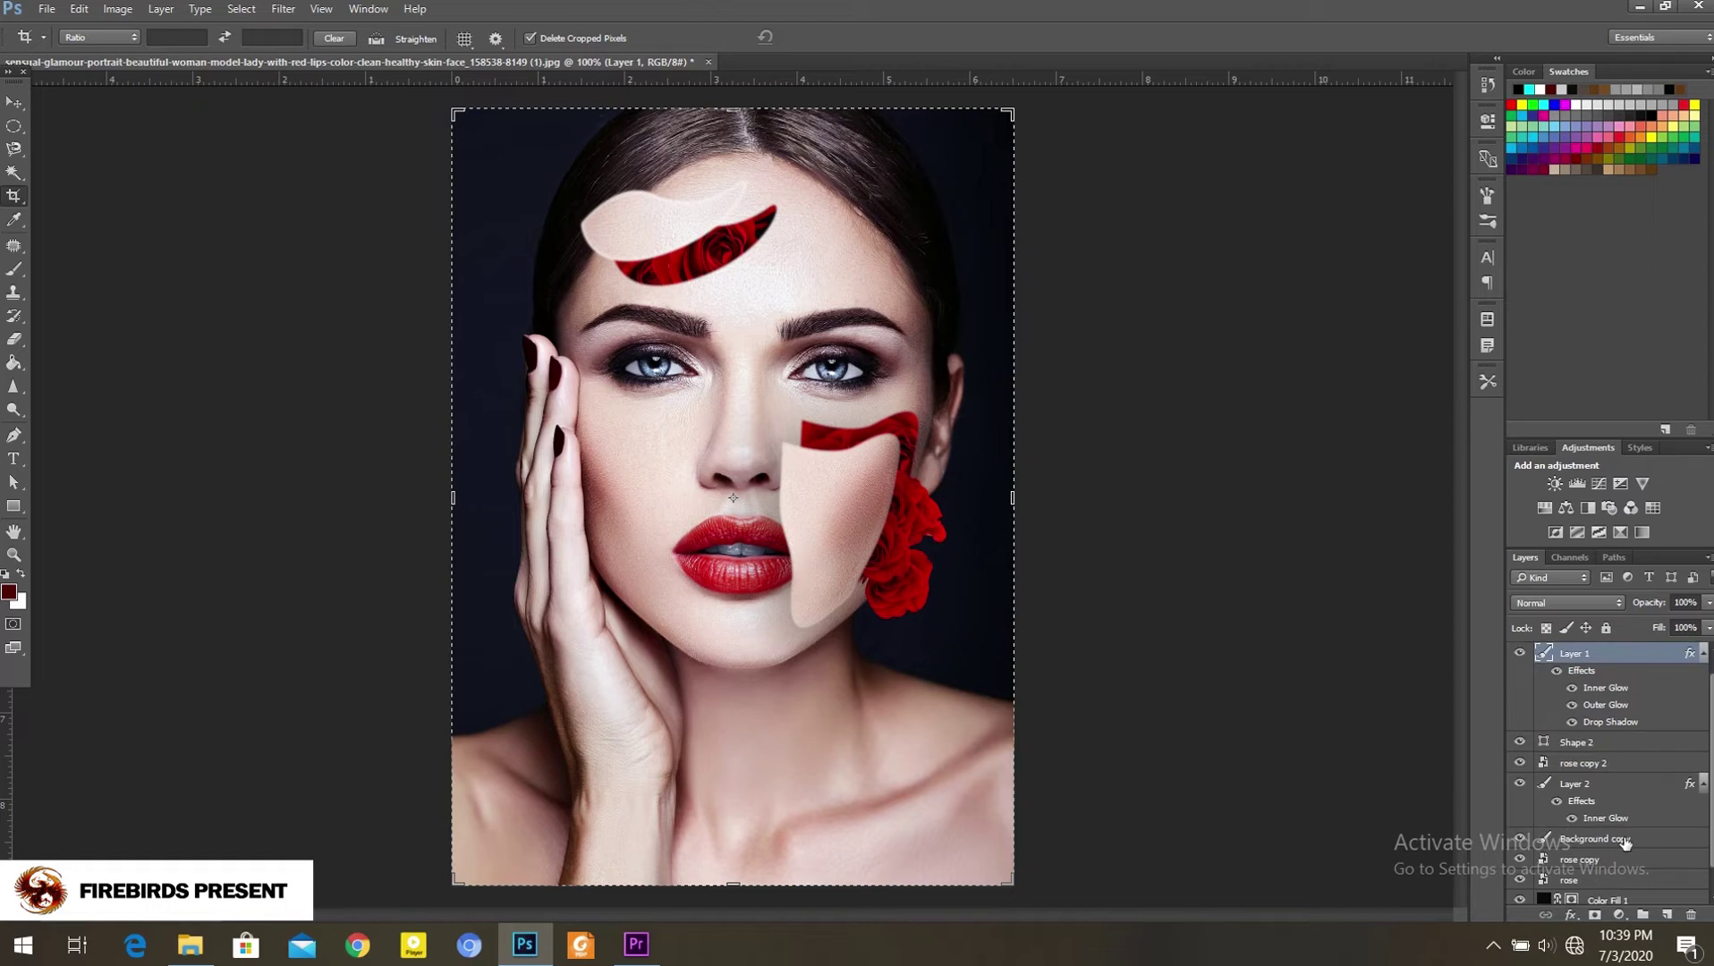
left_click(1626, 841)
key("ctrl+u")
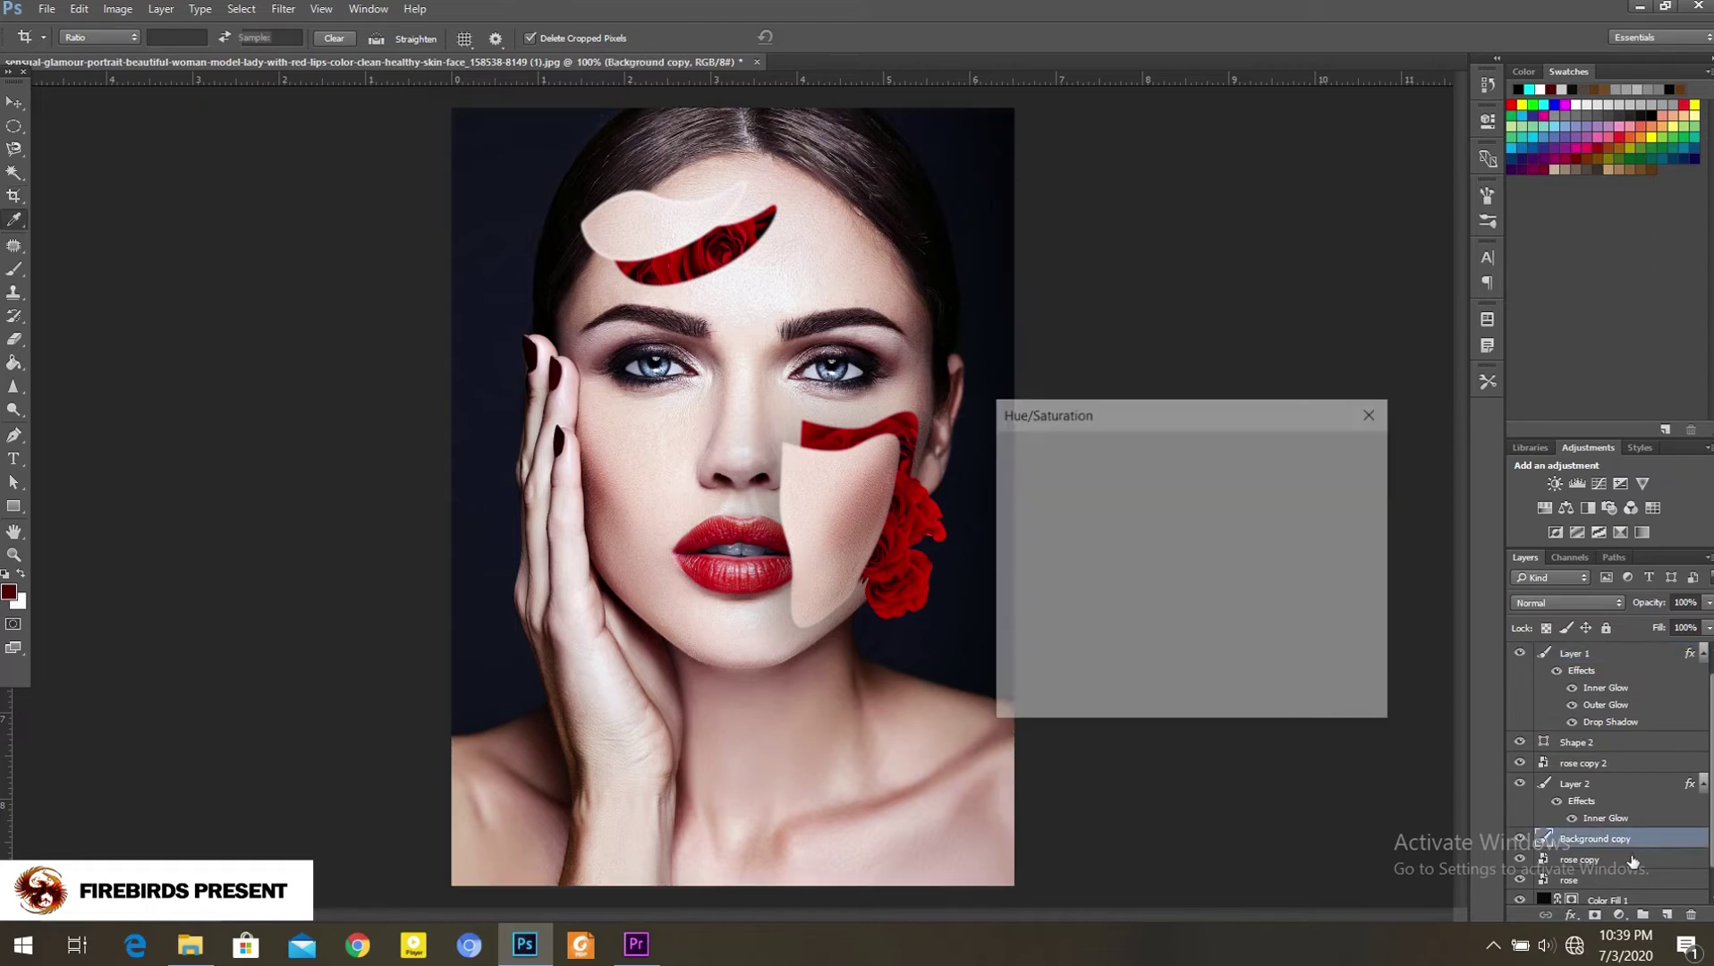
left_click(1066, 586)
left_click_drag(1152, 630, 1129, 632)
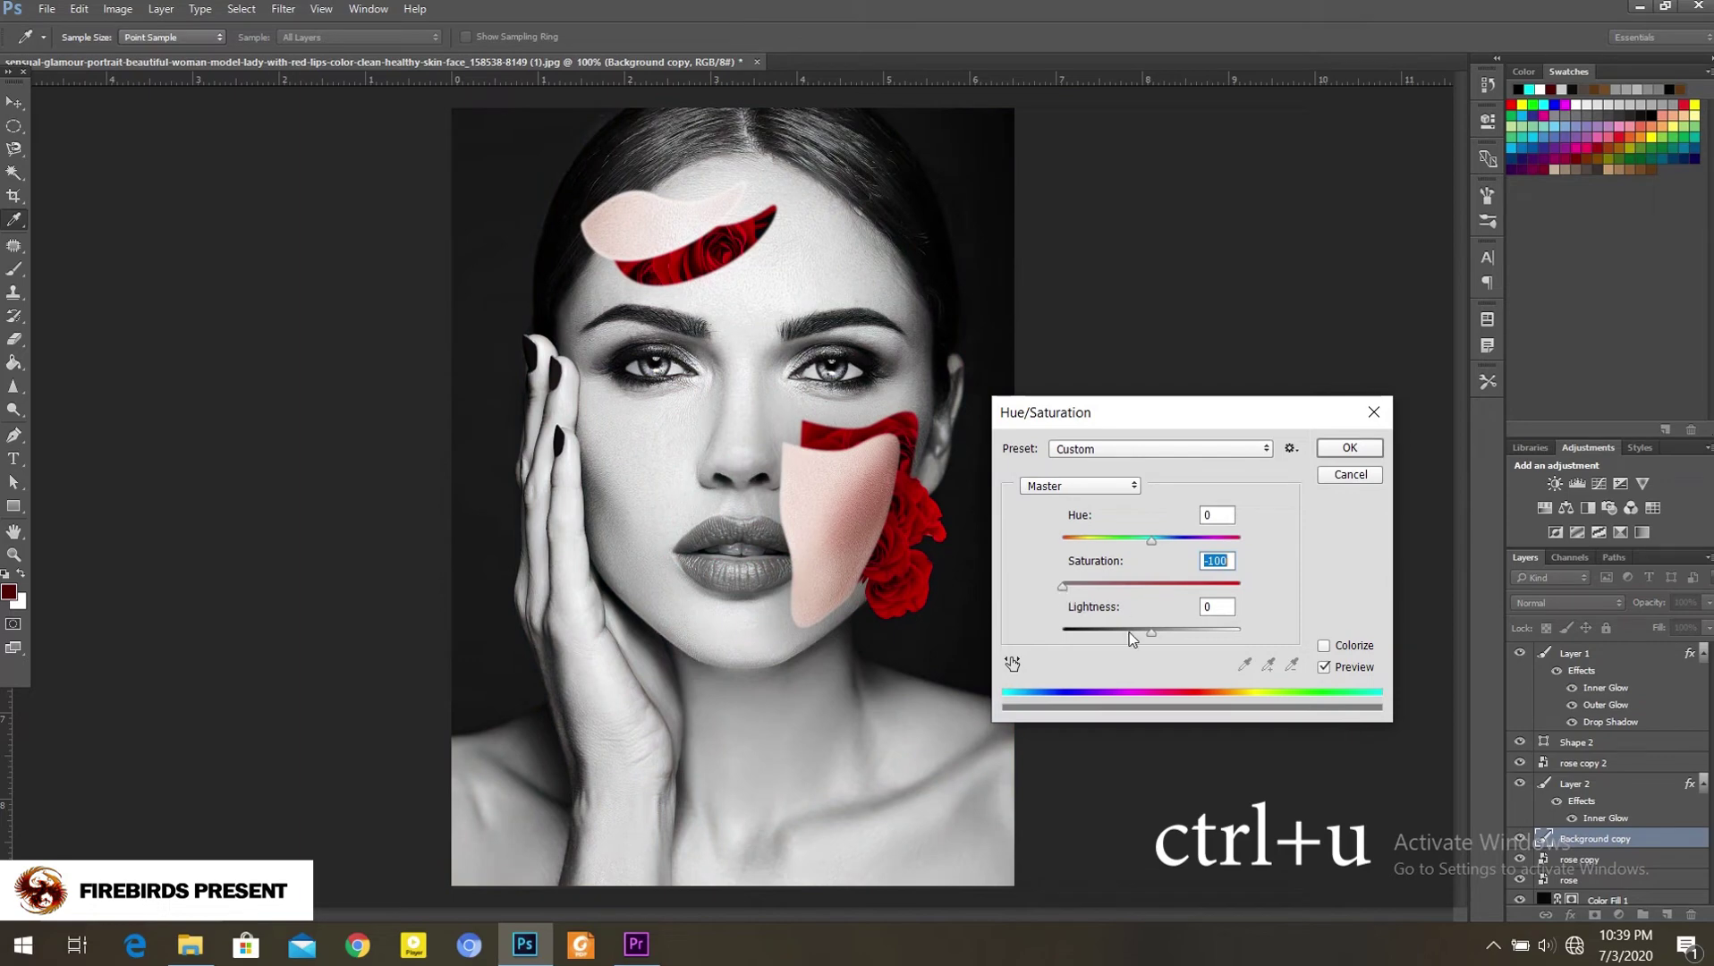
left_click(1161, 539)
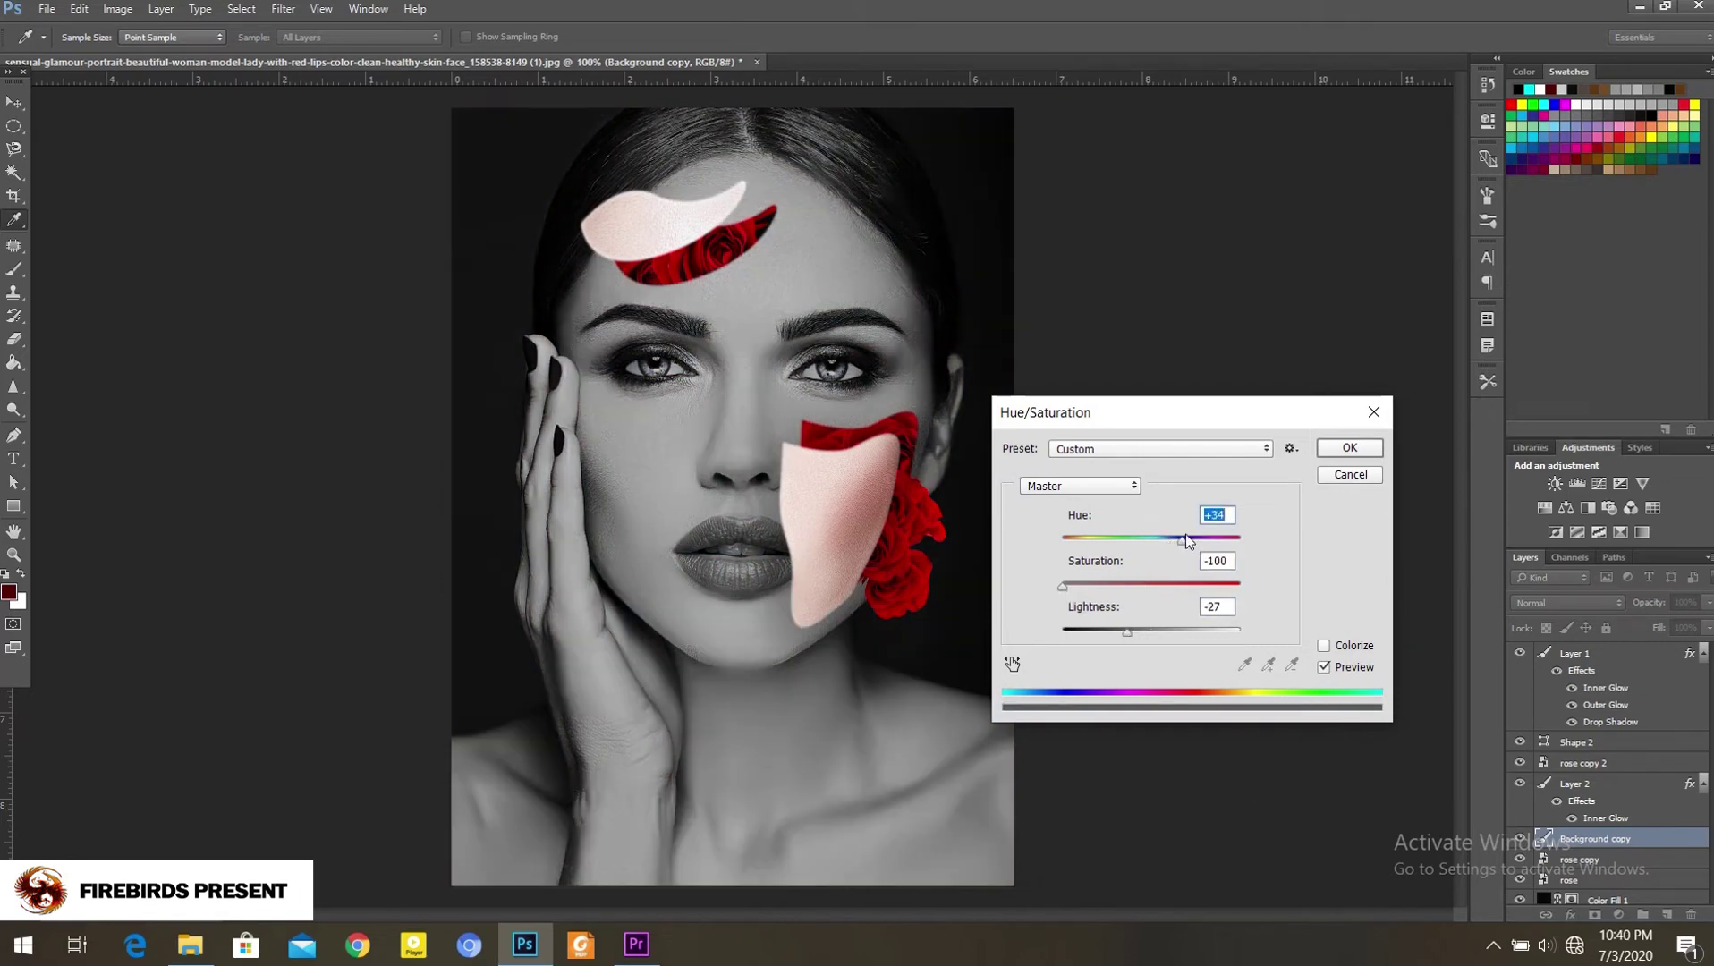
left_click_drag(1130, 587, 1082, 586)
left_click(1129, 631)
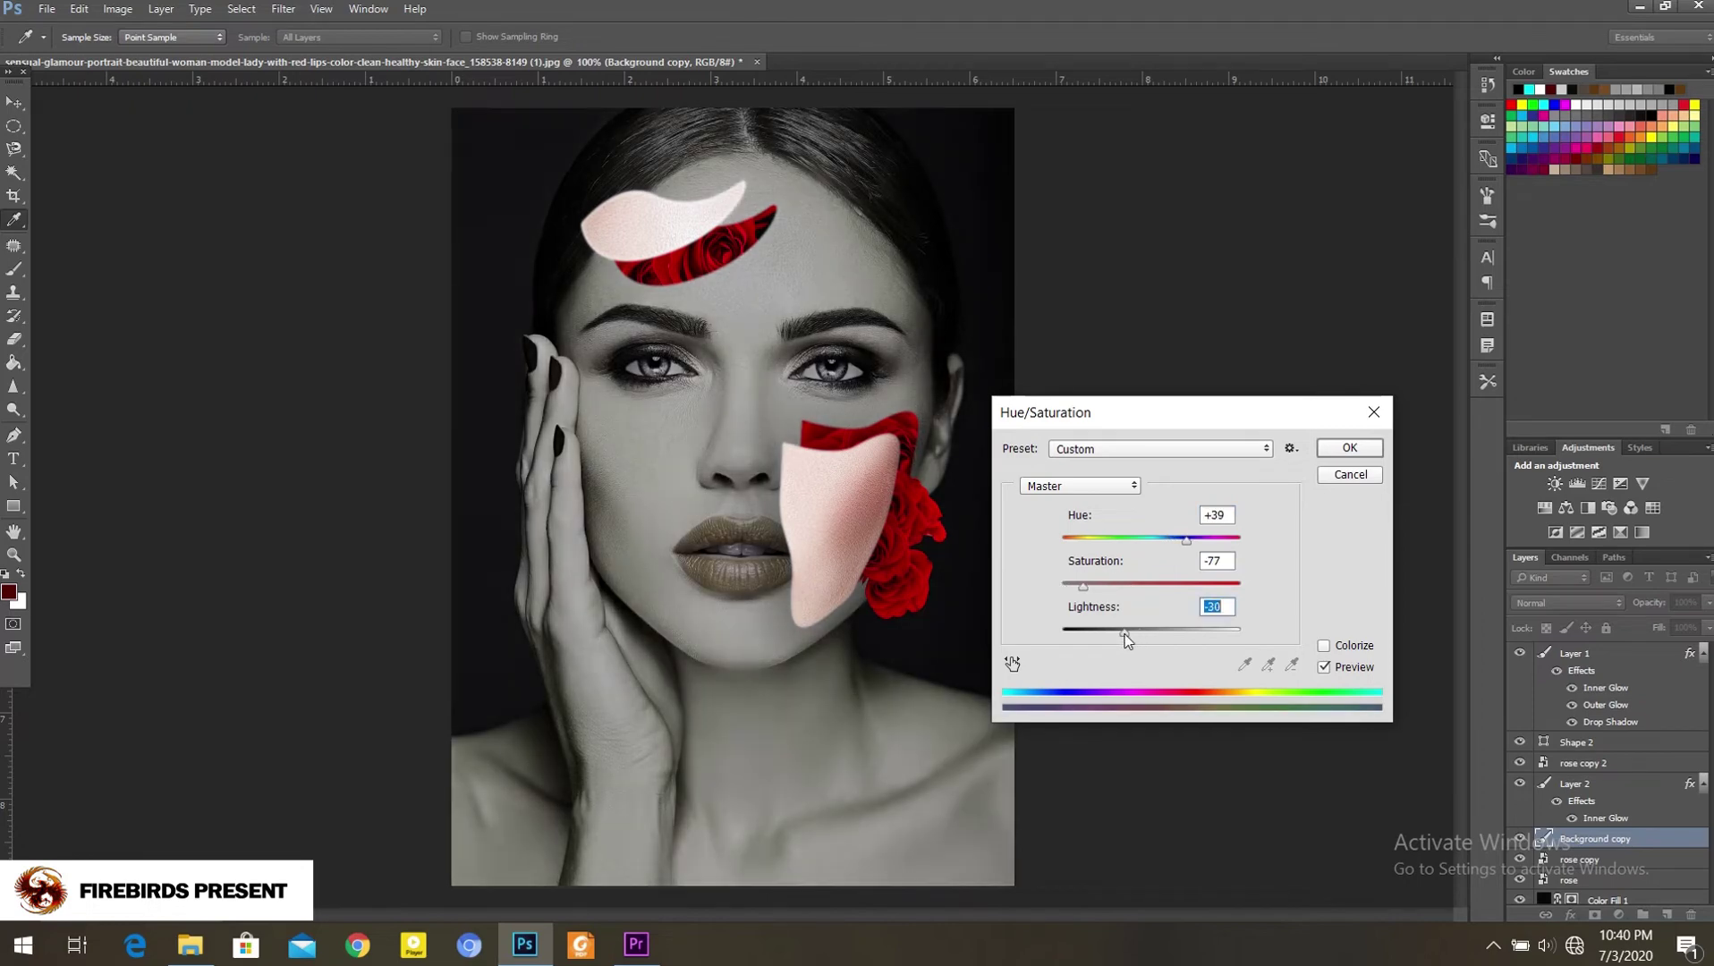
left_click(1343, 451)
Step: Select Layer 1, the cheek skin piece, and bring up Hue/Saturation for it
key("c")
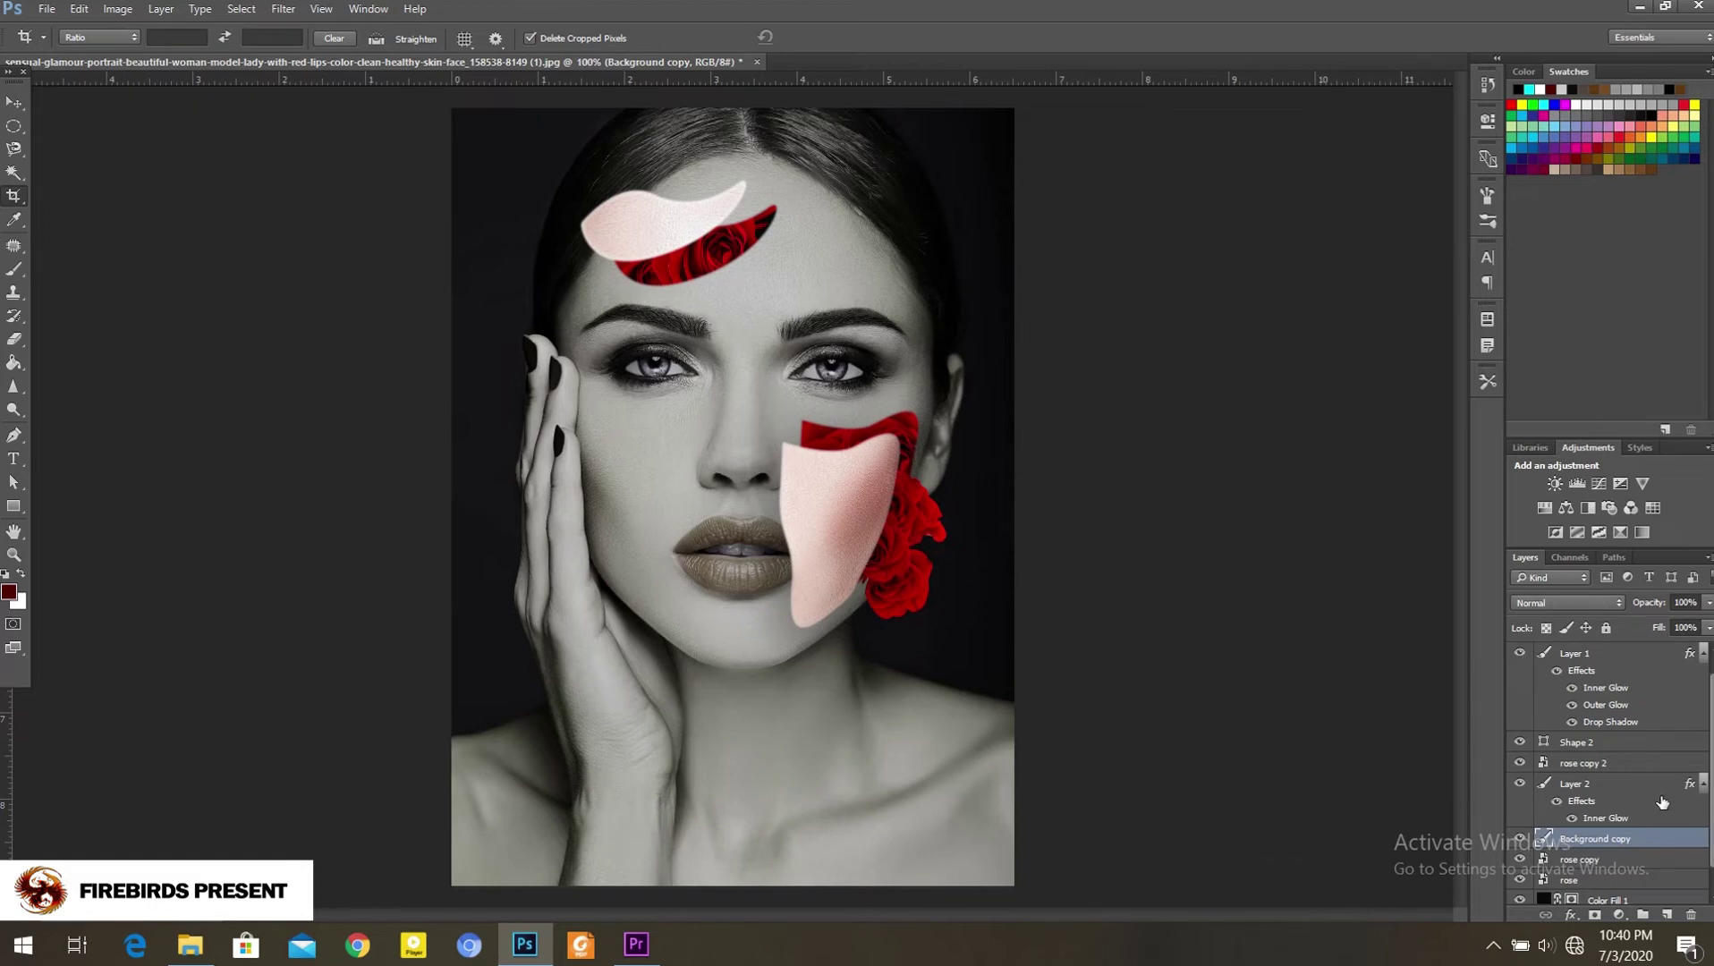
left_click(1594, 770)
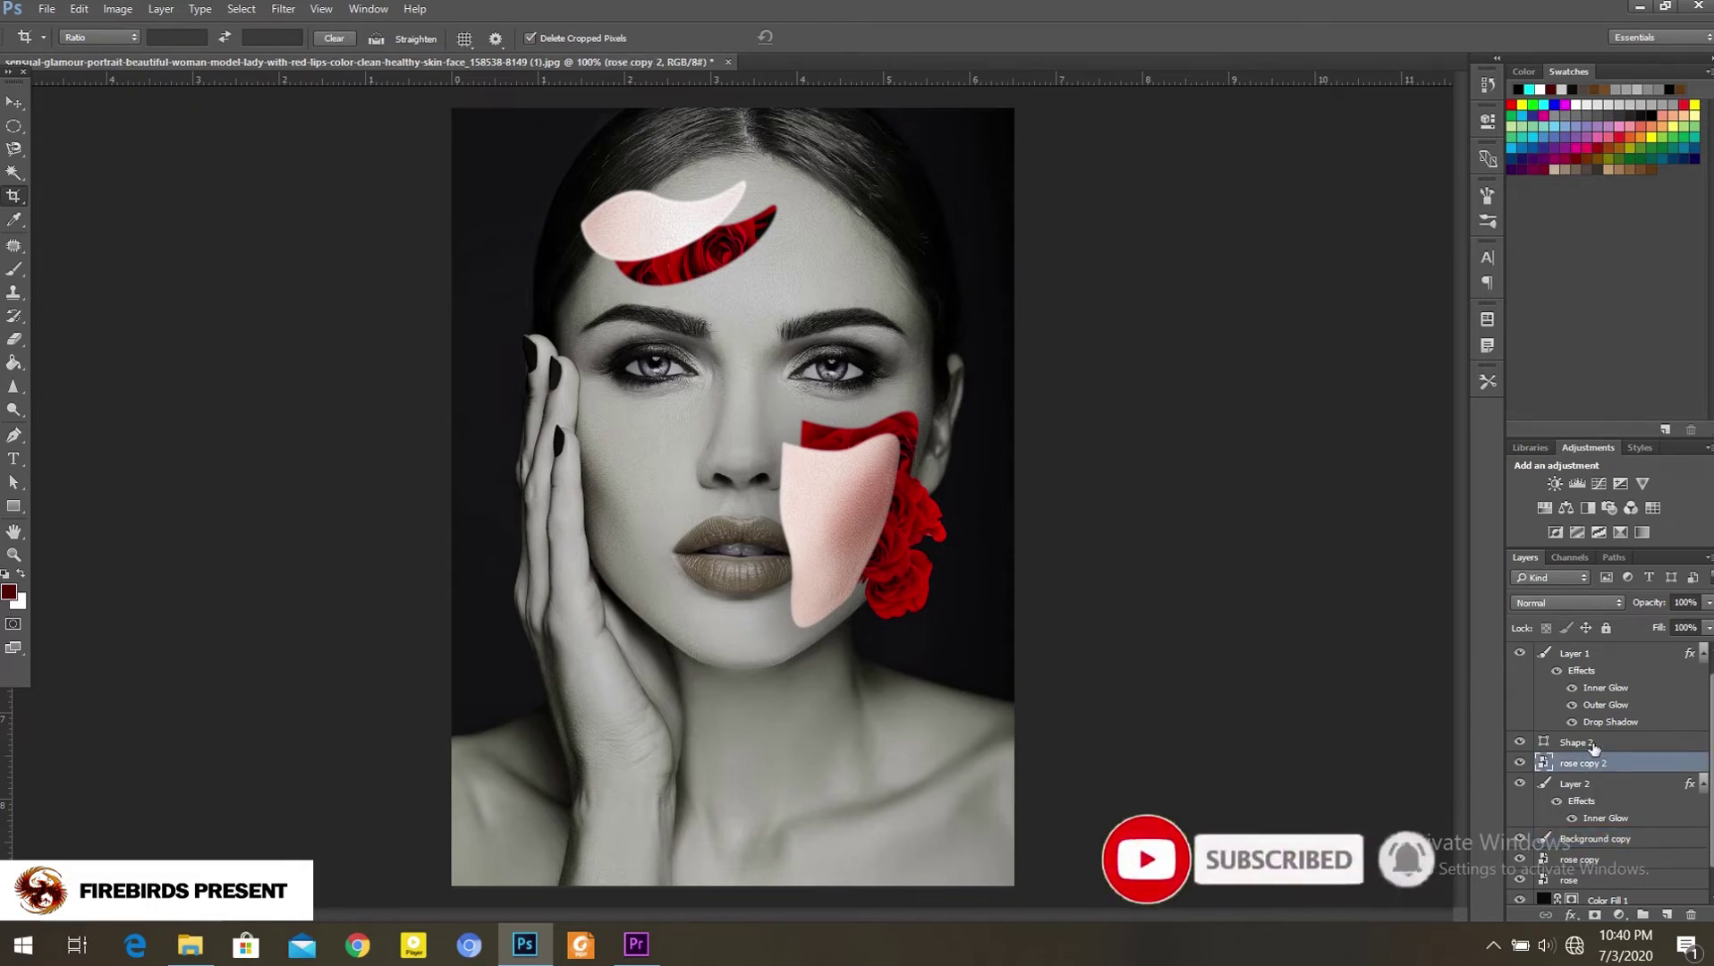
left_click(1594, 745)
left_click(1580, 653)
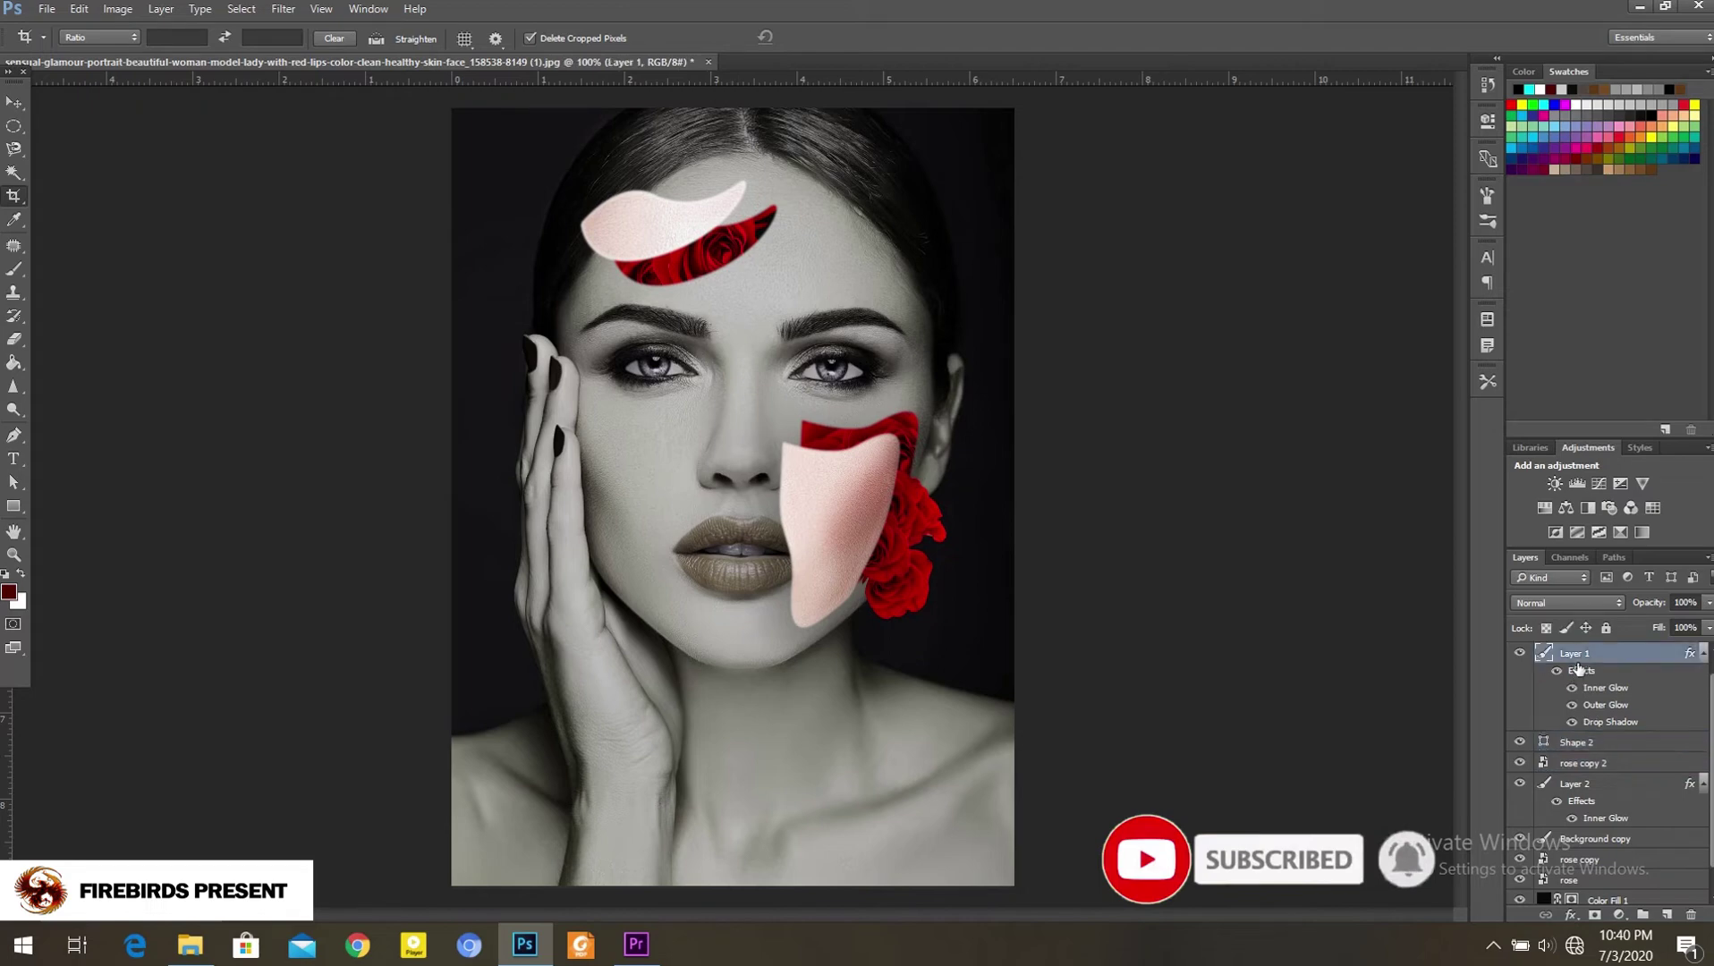
scroll(1588, 676, "up", 1)
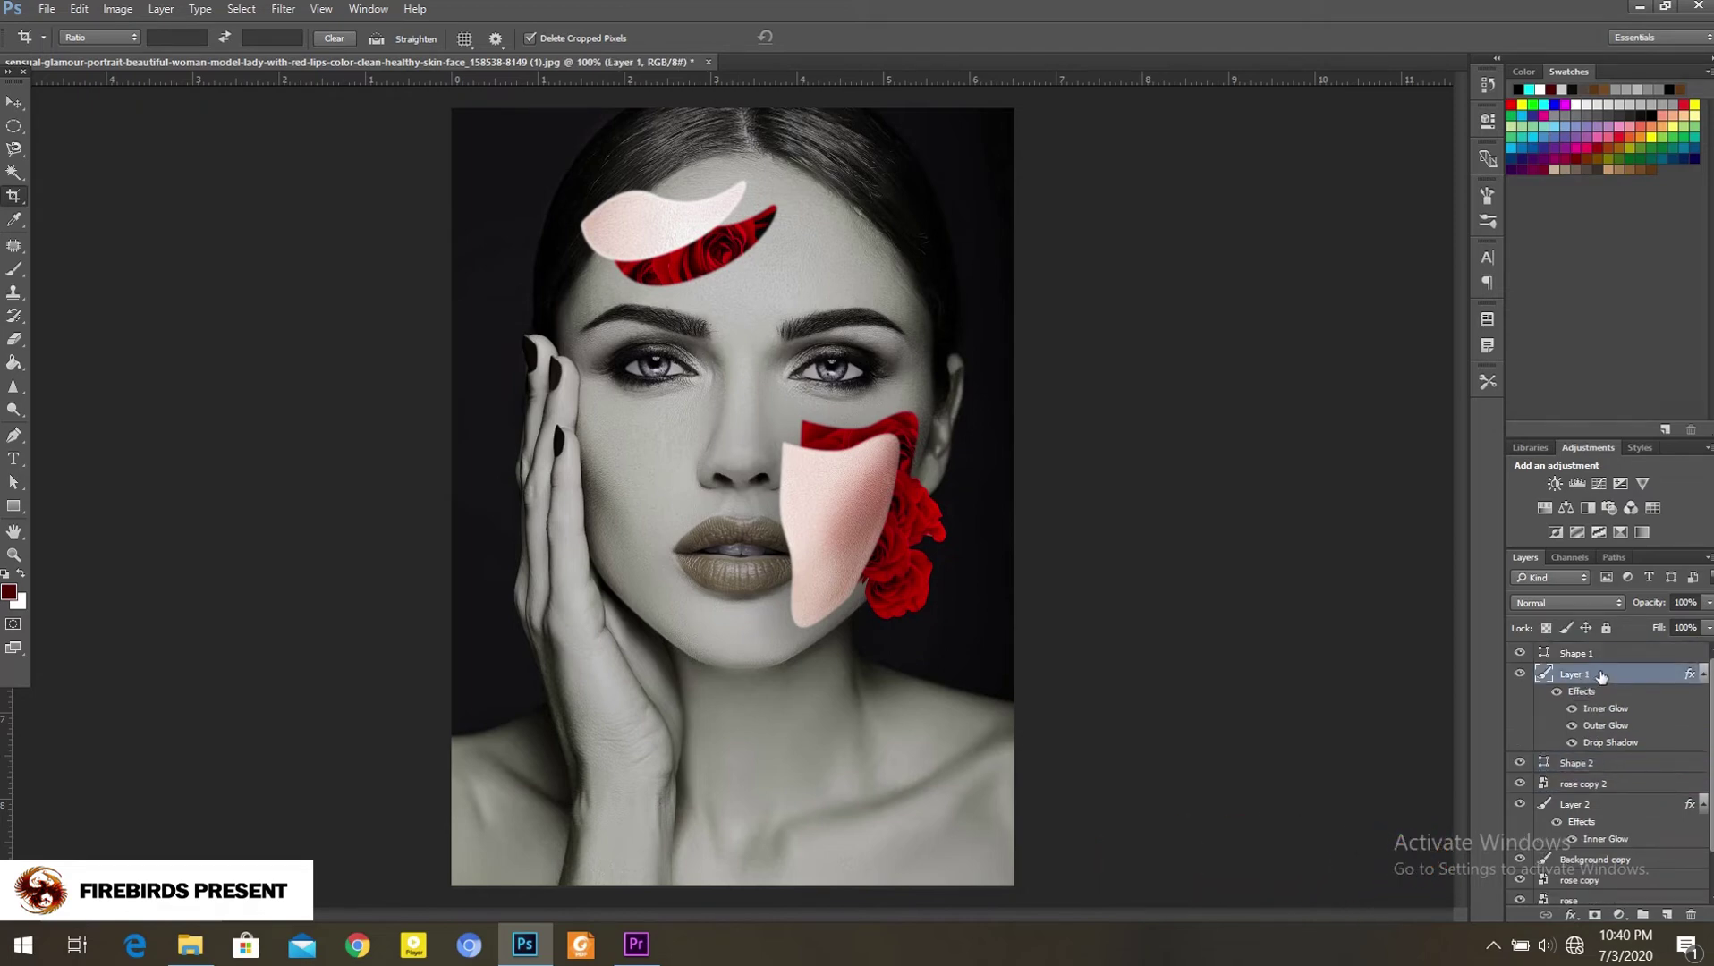
key("v")
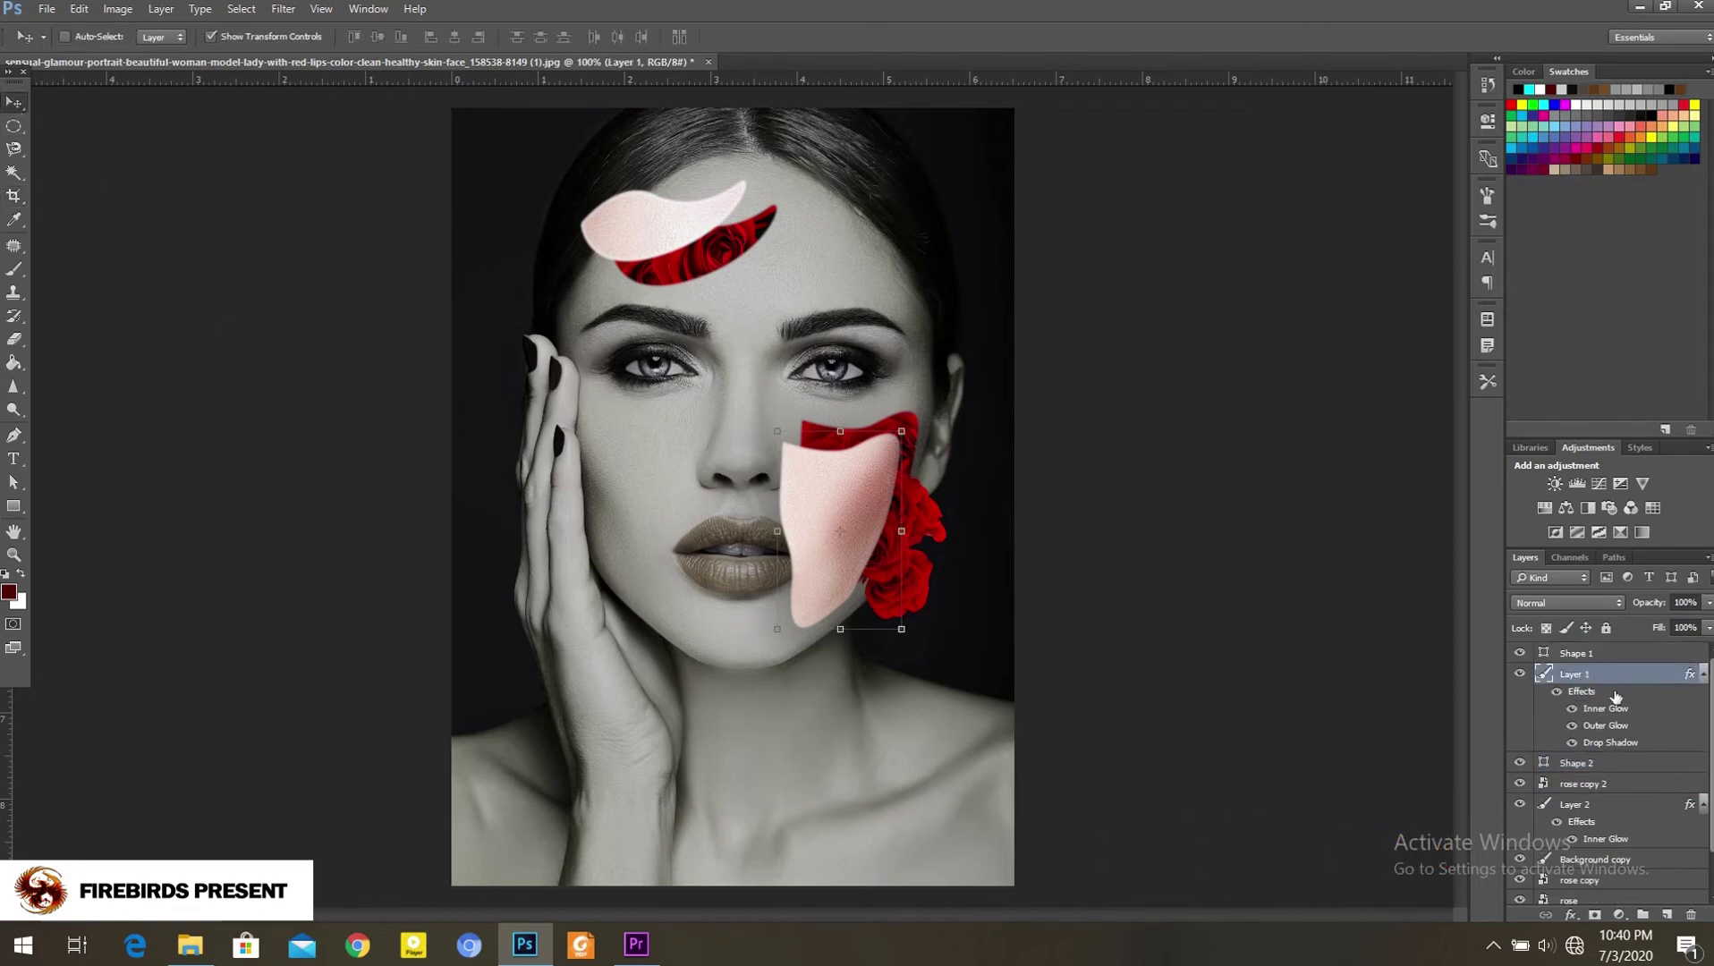
key("ctrl+u")
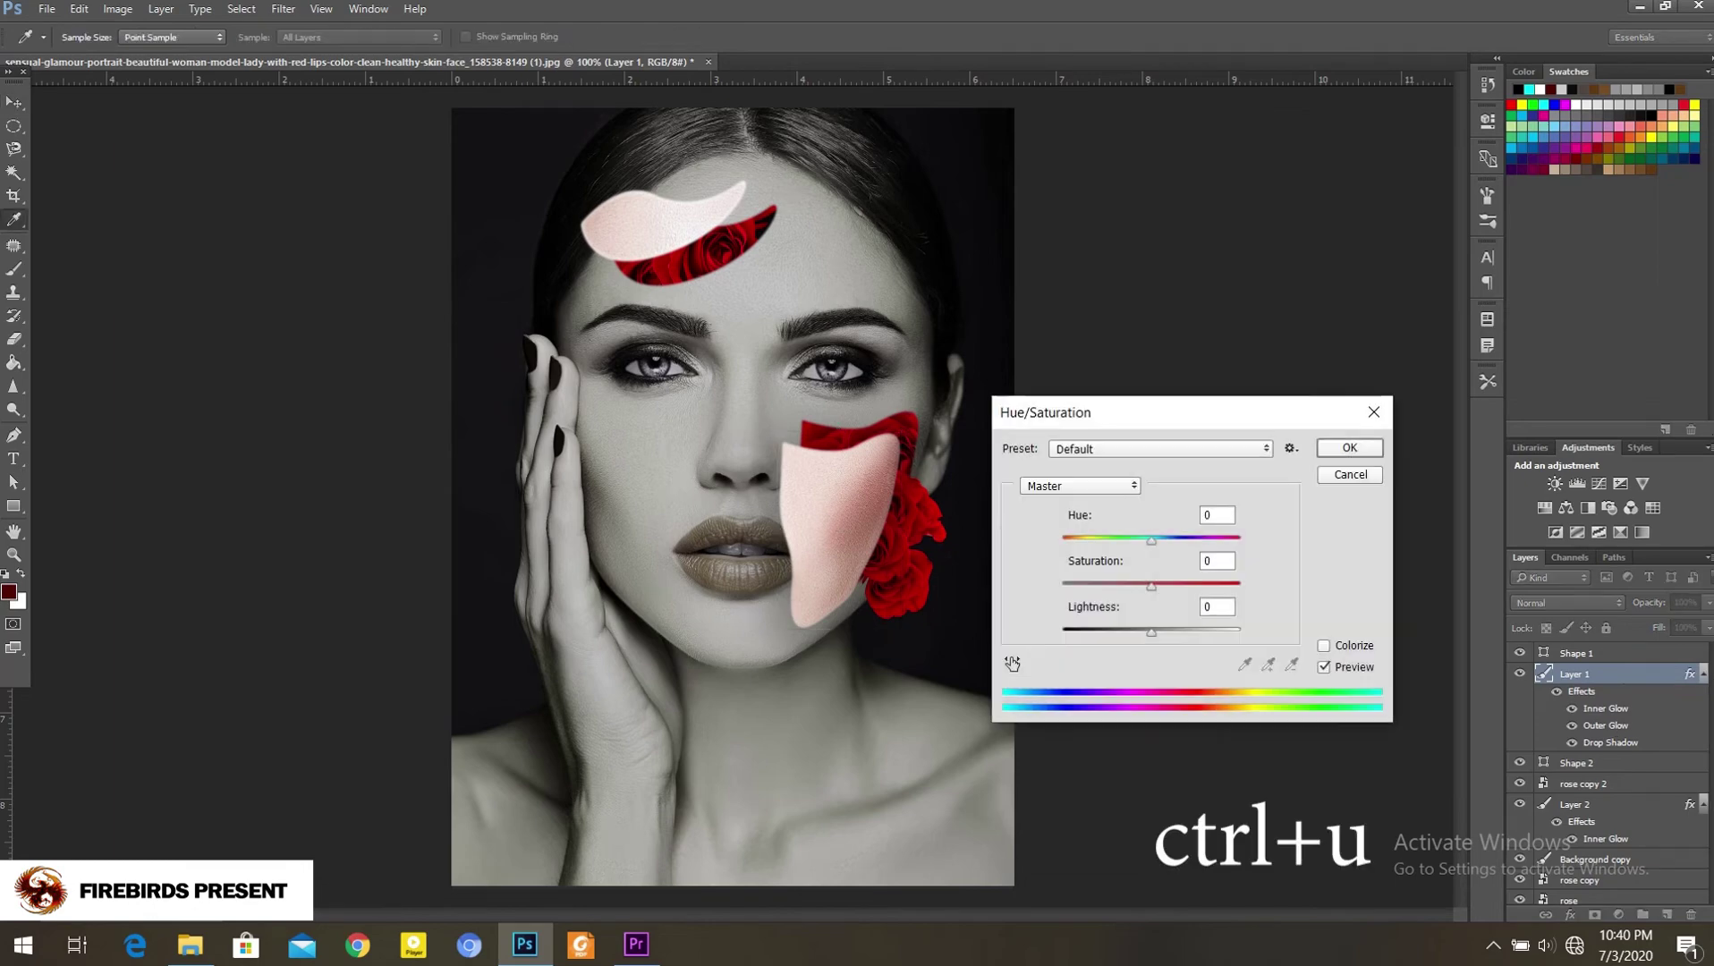
Step: Grey the cheek piece, then set Layer 2 to Saturation −38, Lightness −25 with a warmer hue
mouse_move(1093, 586)
left_mouse_down()
mouse_move(1066, 586)
mouse_move(1131, 630)
left_mouse_up()
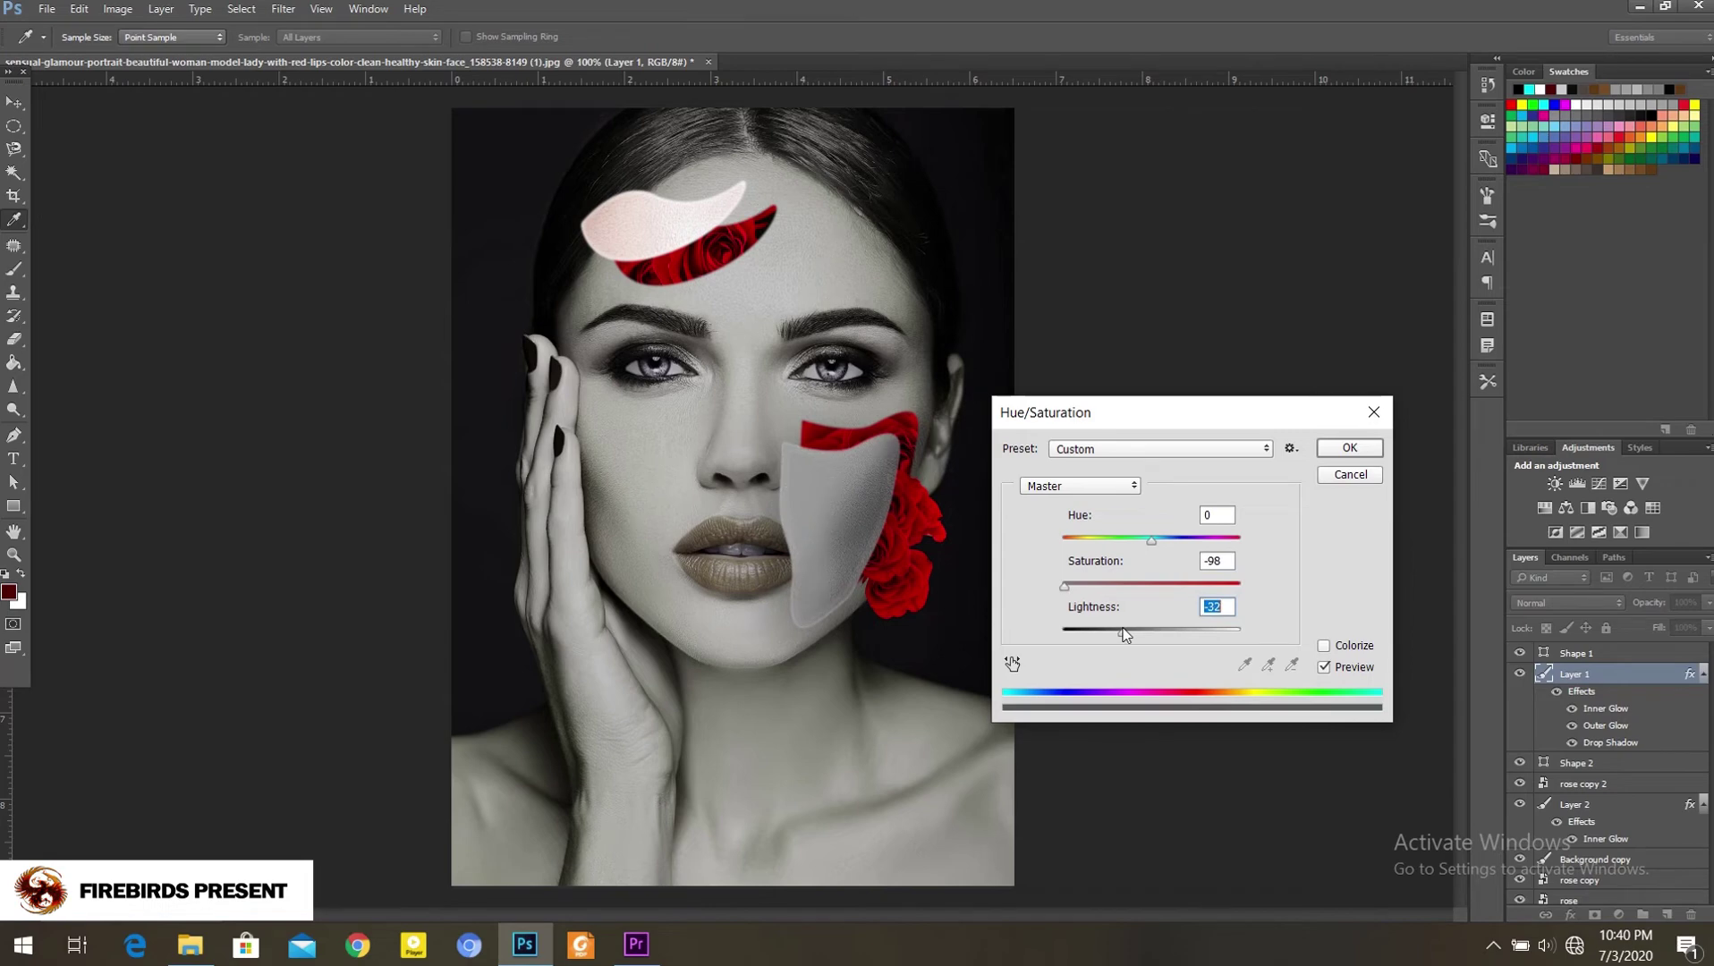
left_click(1349, 447)
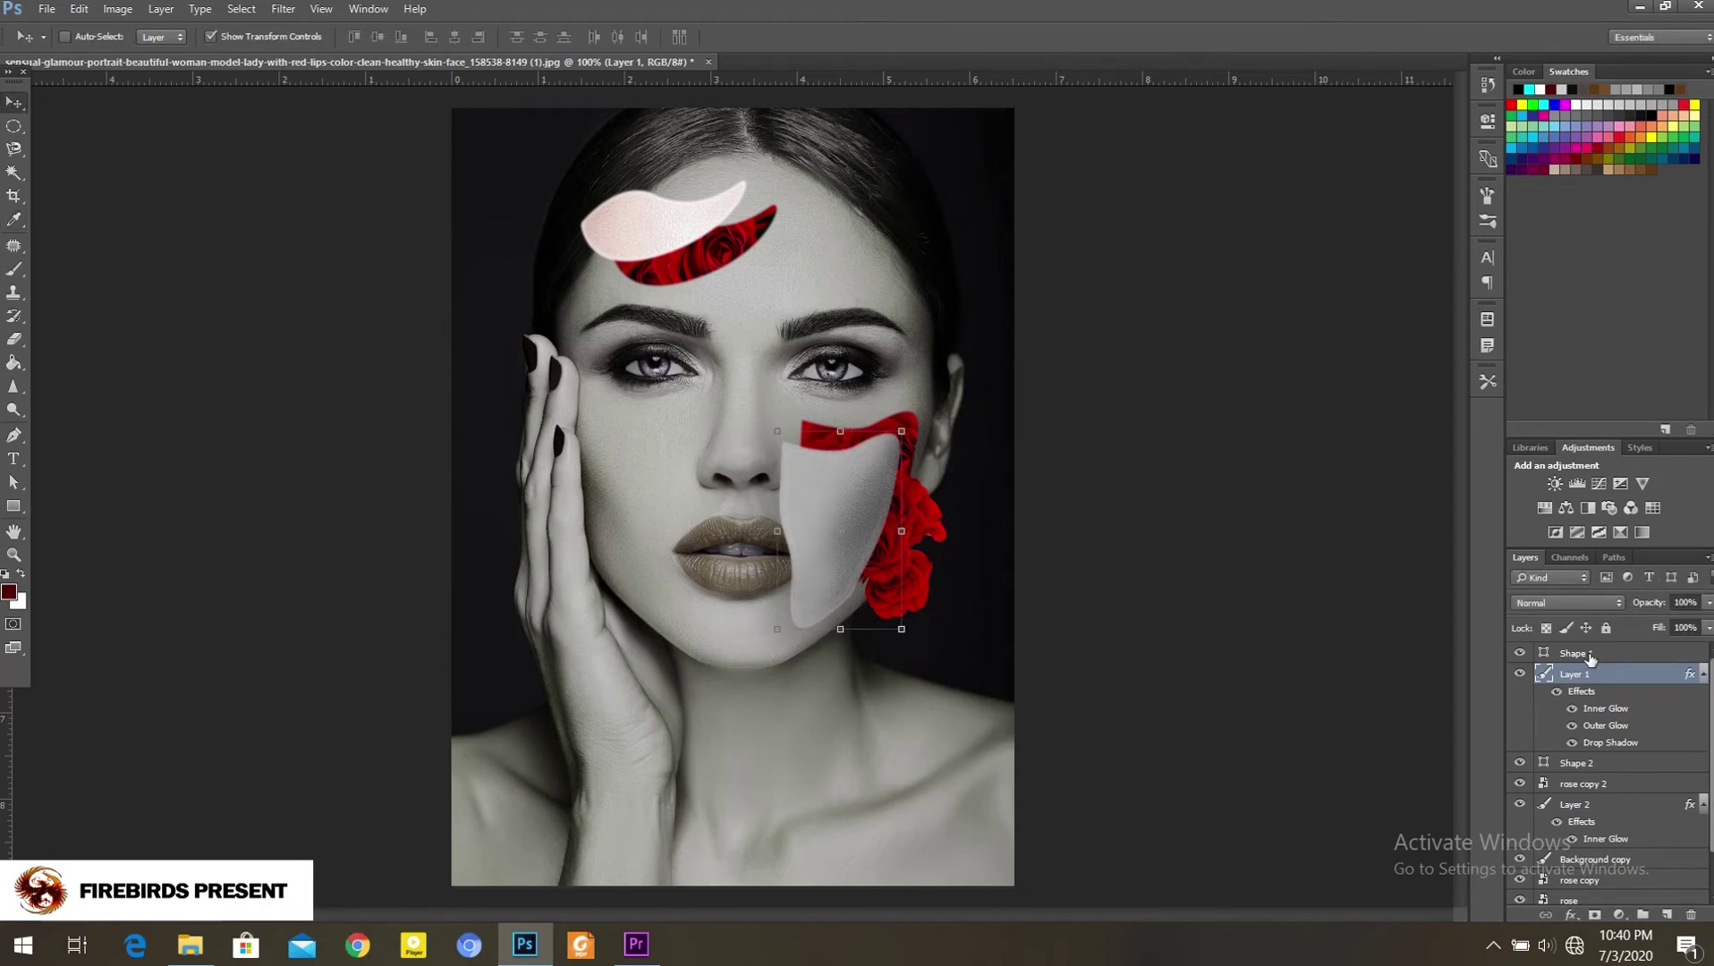
left_click(1587, 810)
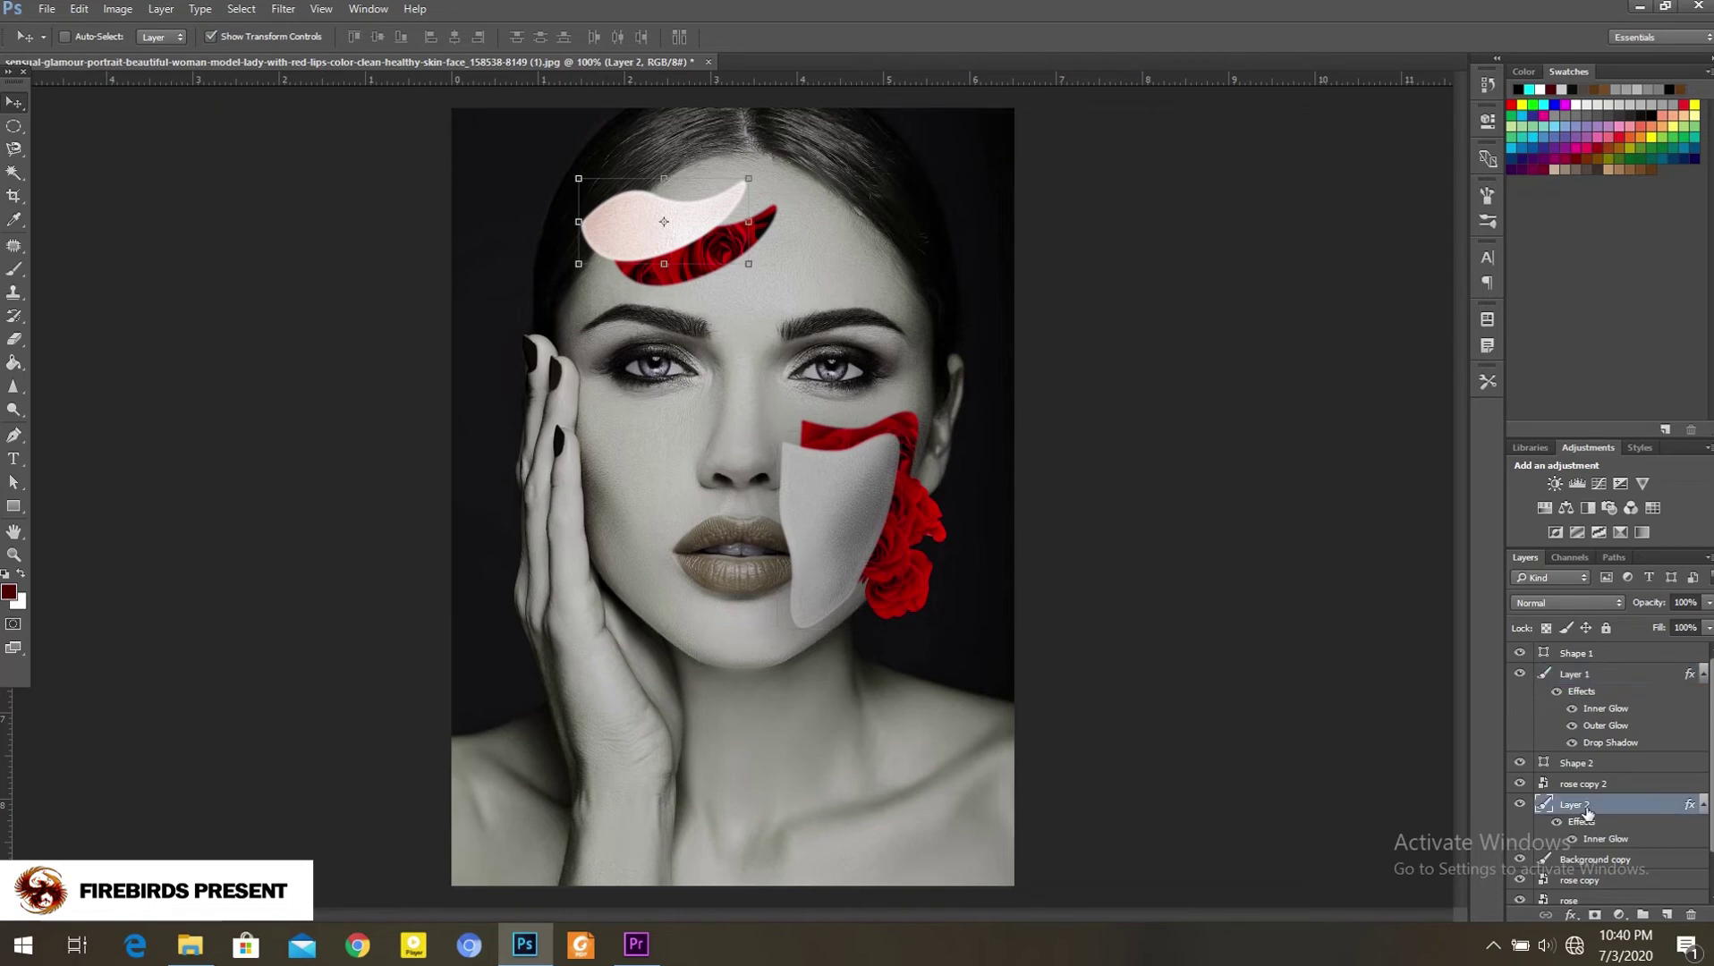
key("ctrl+u")
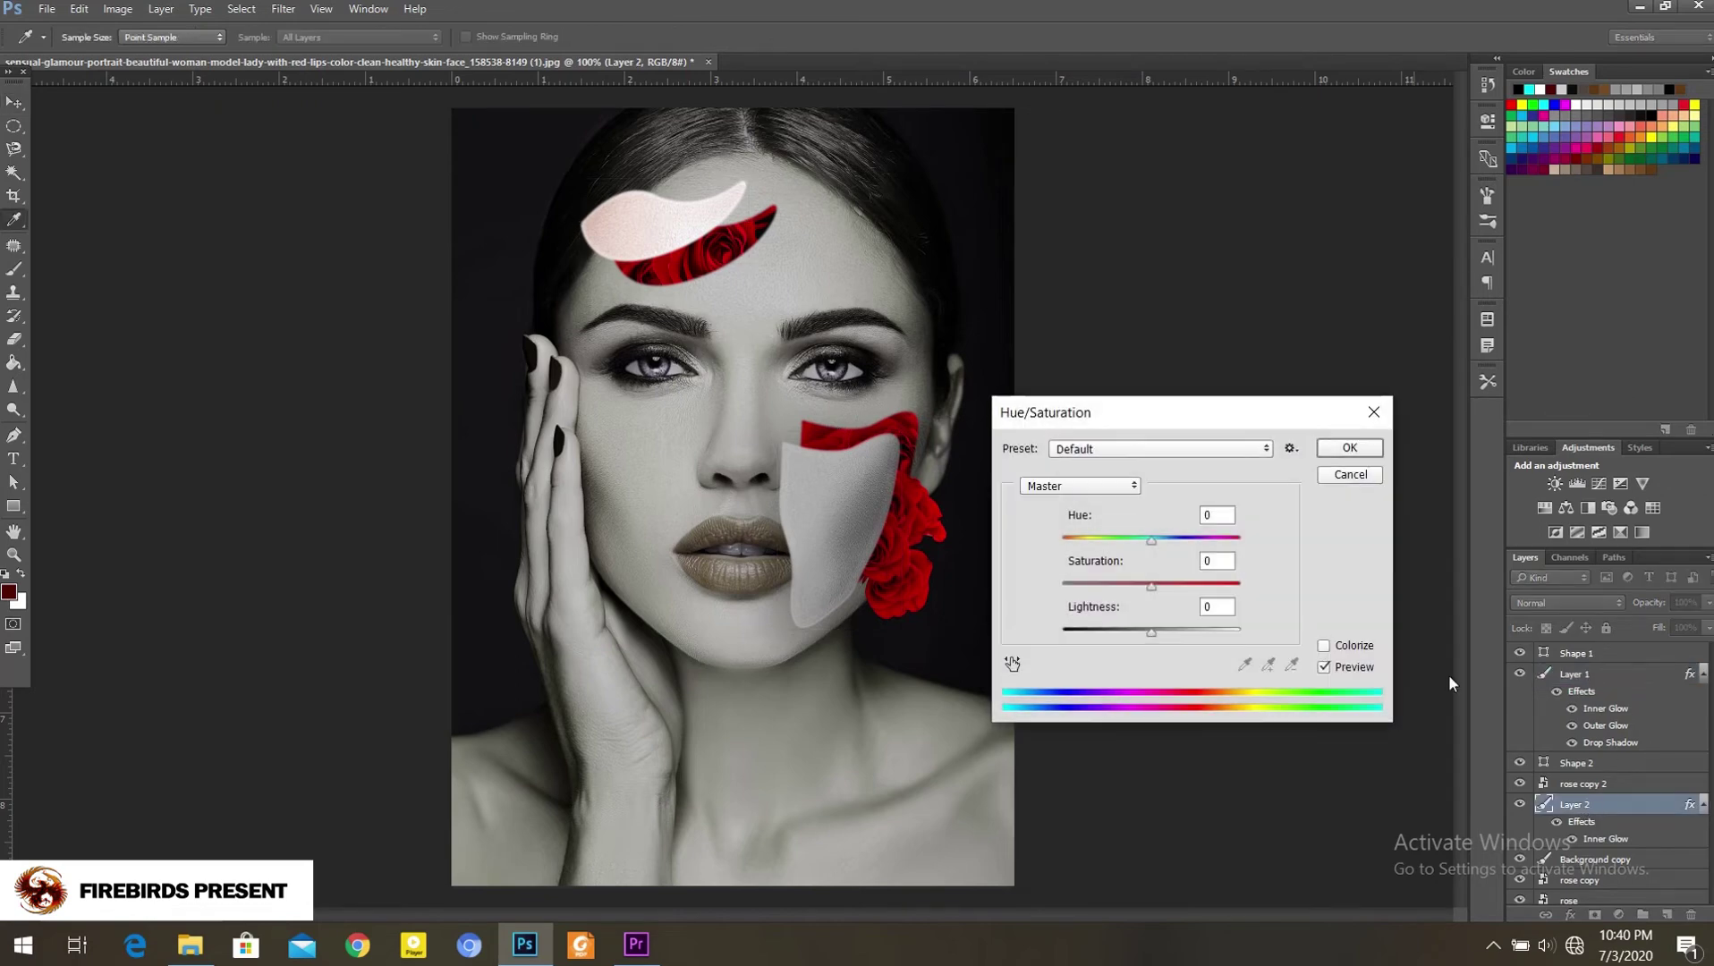
mouse_move(1133, 632)
left_mouse_down()
mouse_move(1098, 589)
mouse_move(1117, 591)
mouse_move(1131, 635)
left_mouse_up()
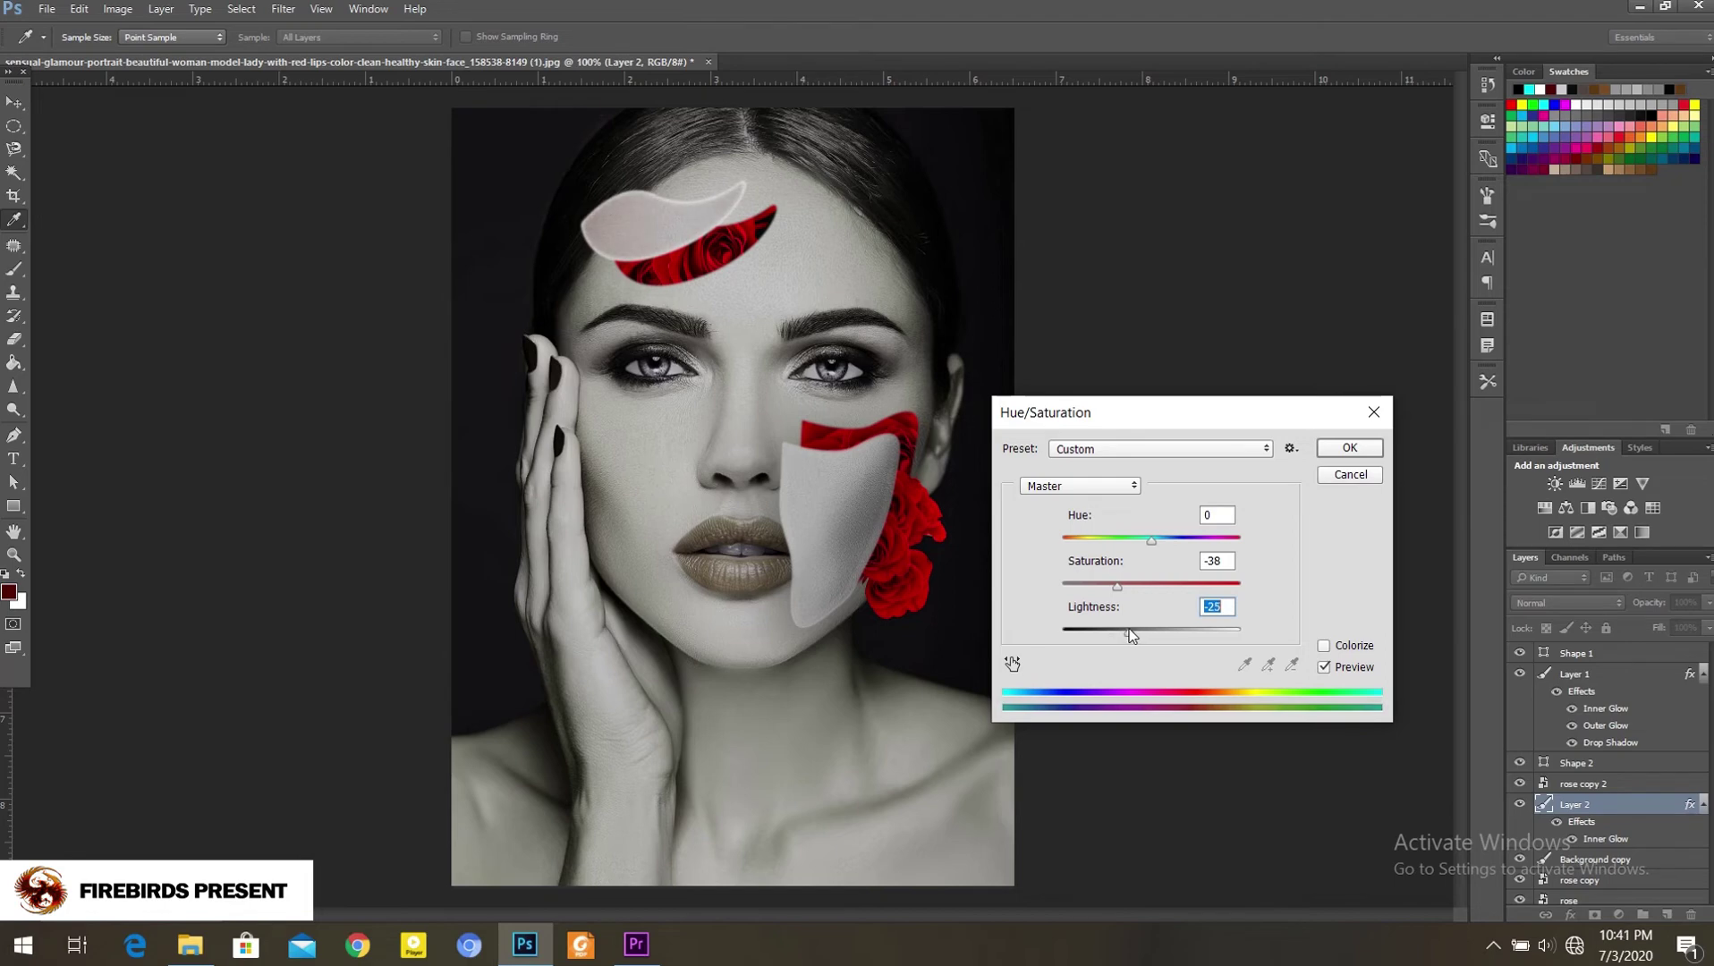
left_click_drag(1164, 536, 1170, 542)
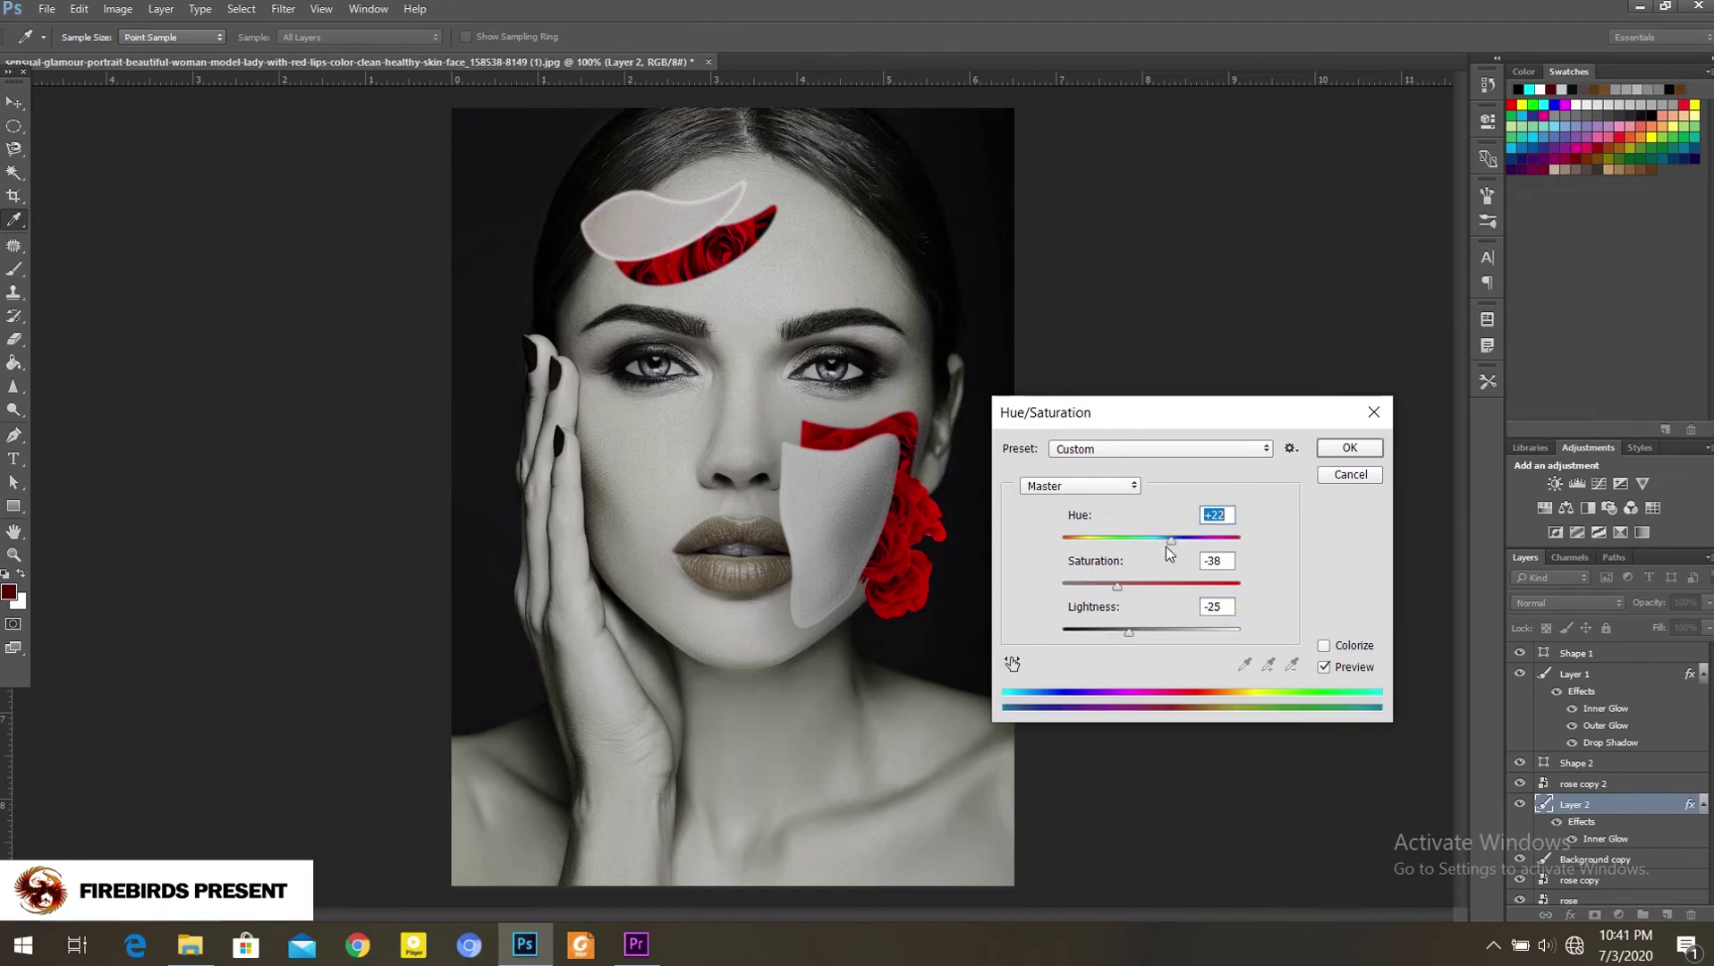
left_click(1364, 449)
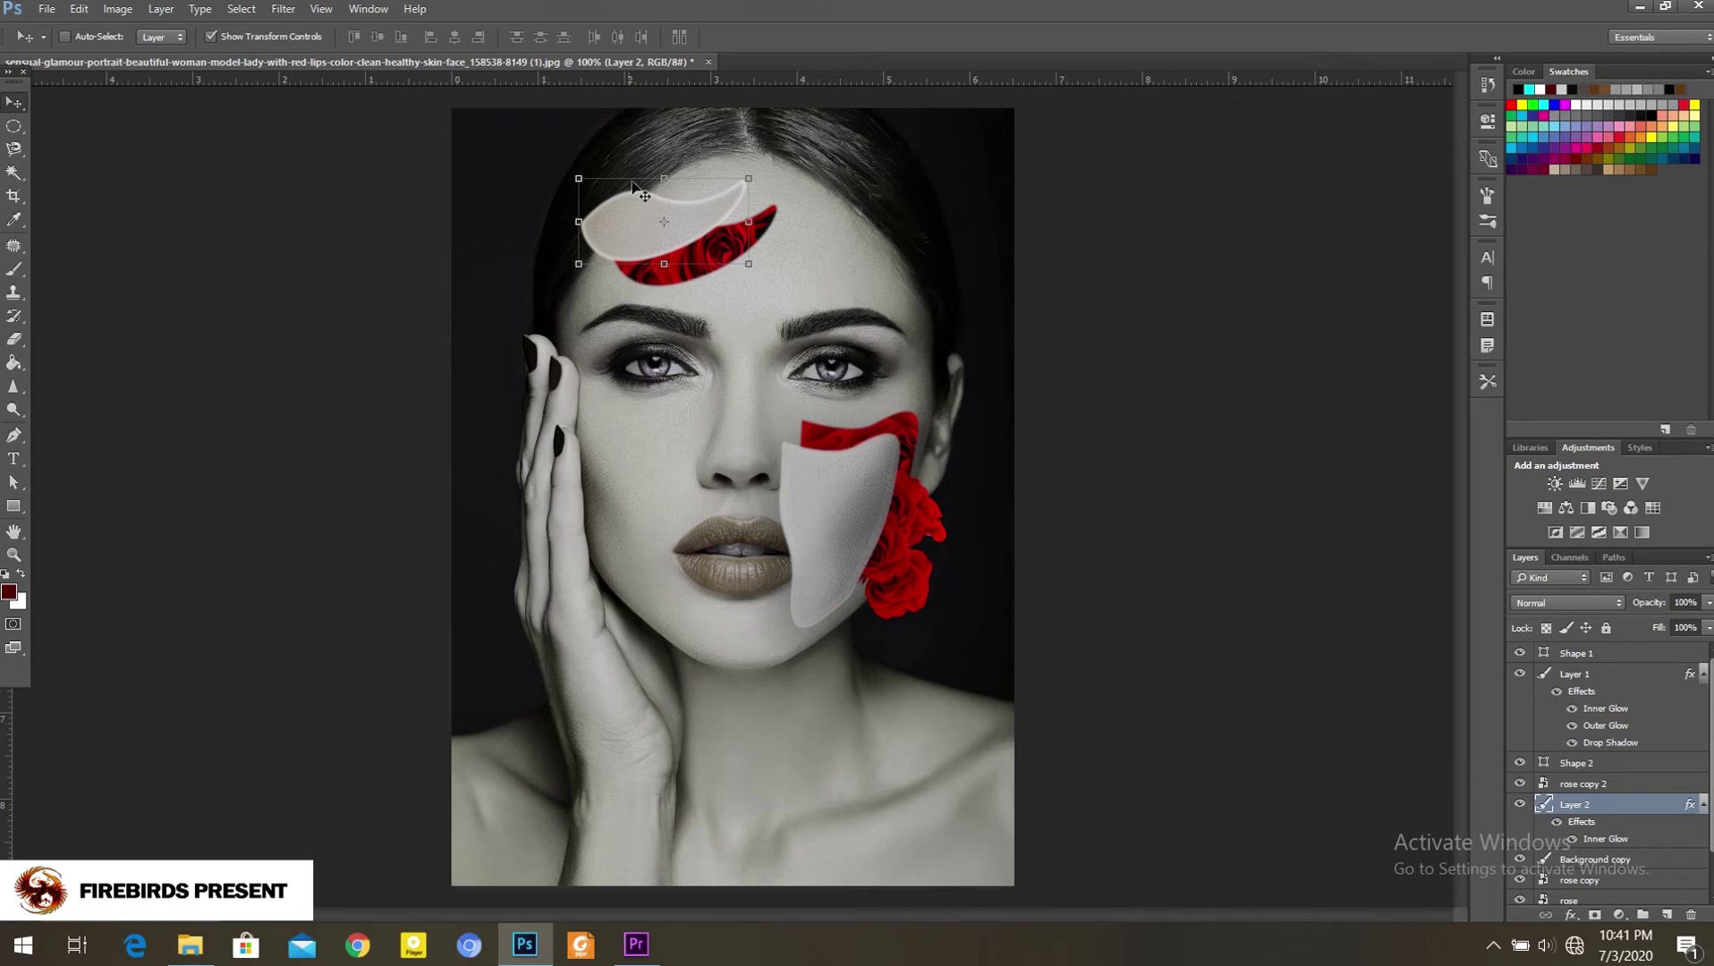
Step: On Layer 2, turn off Inner Glow and add a drop shadow coloured #0e0c0e
right_click(1593, 807)
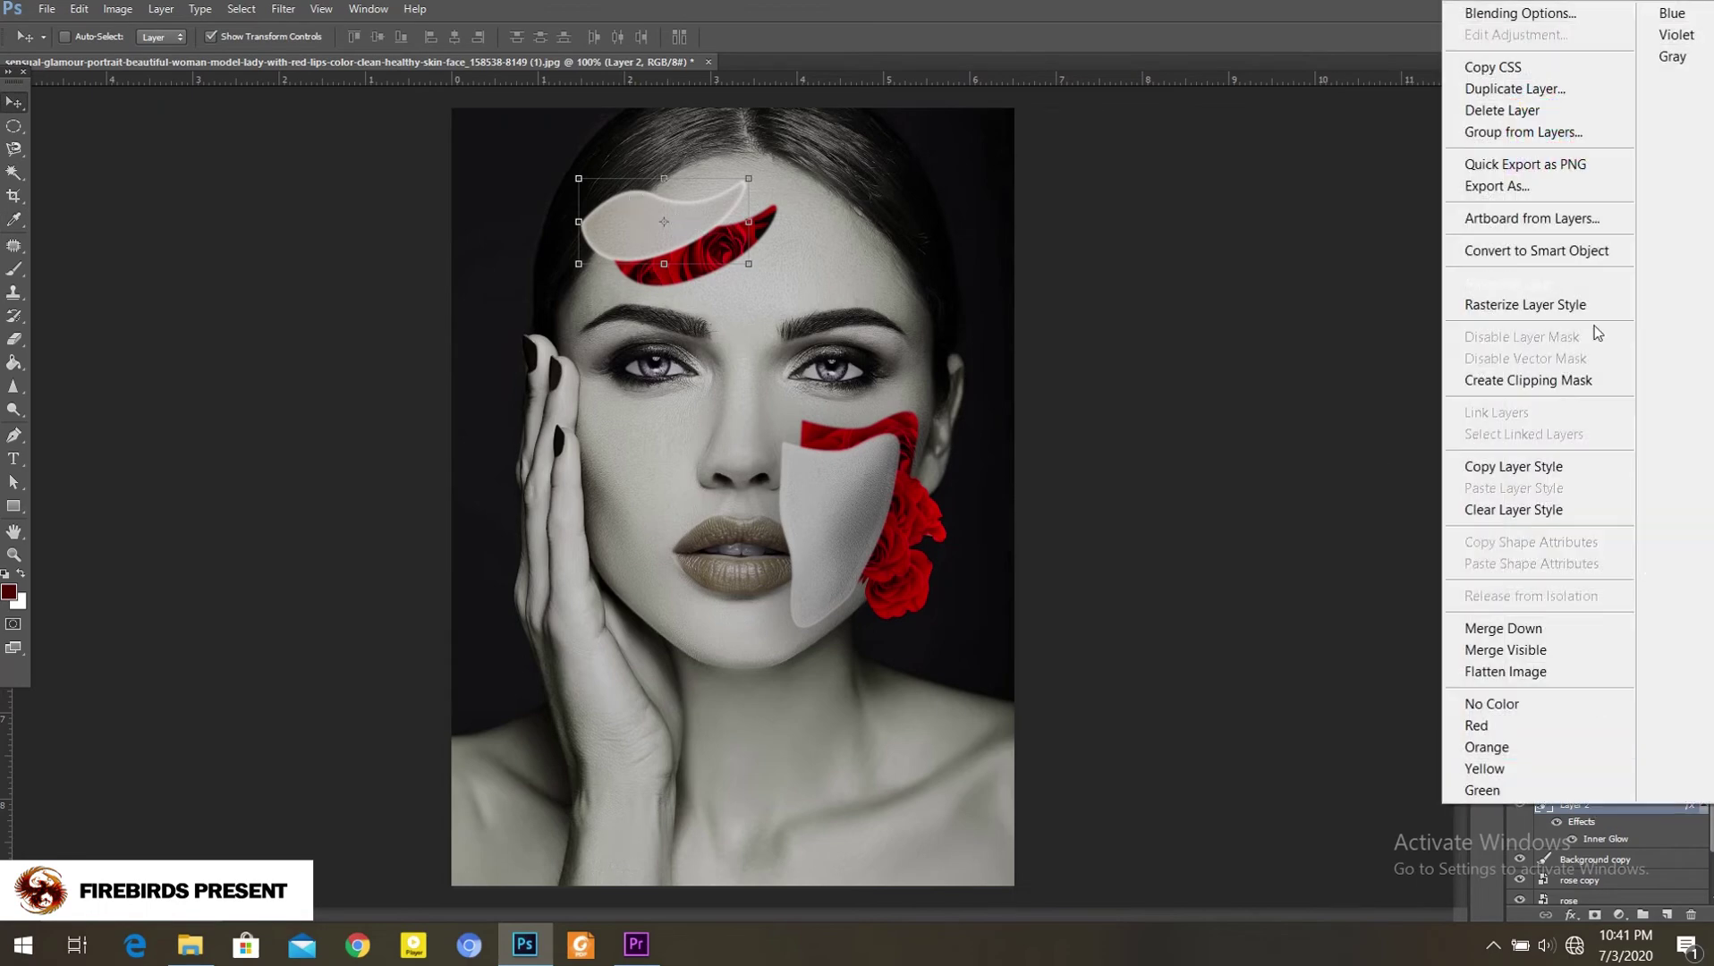
left_click(1521, 13)
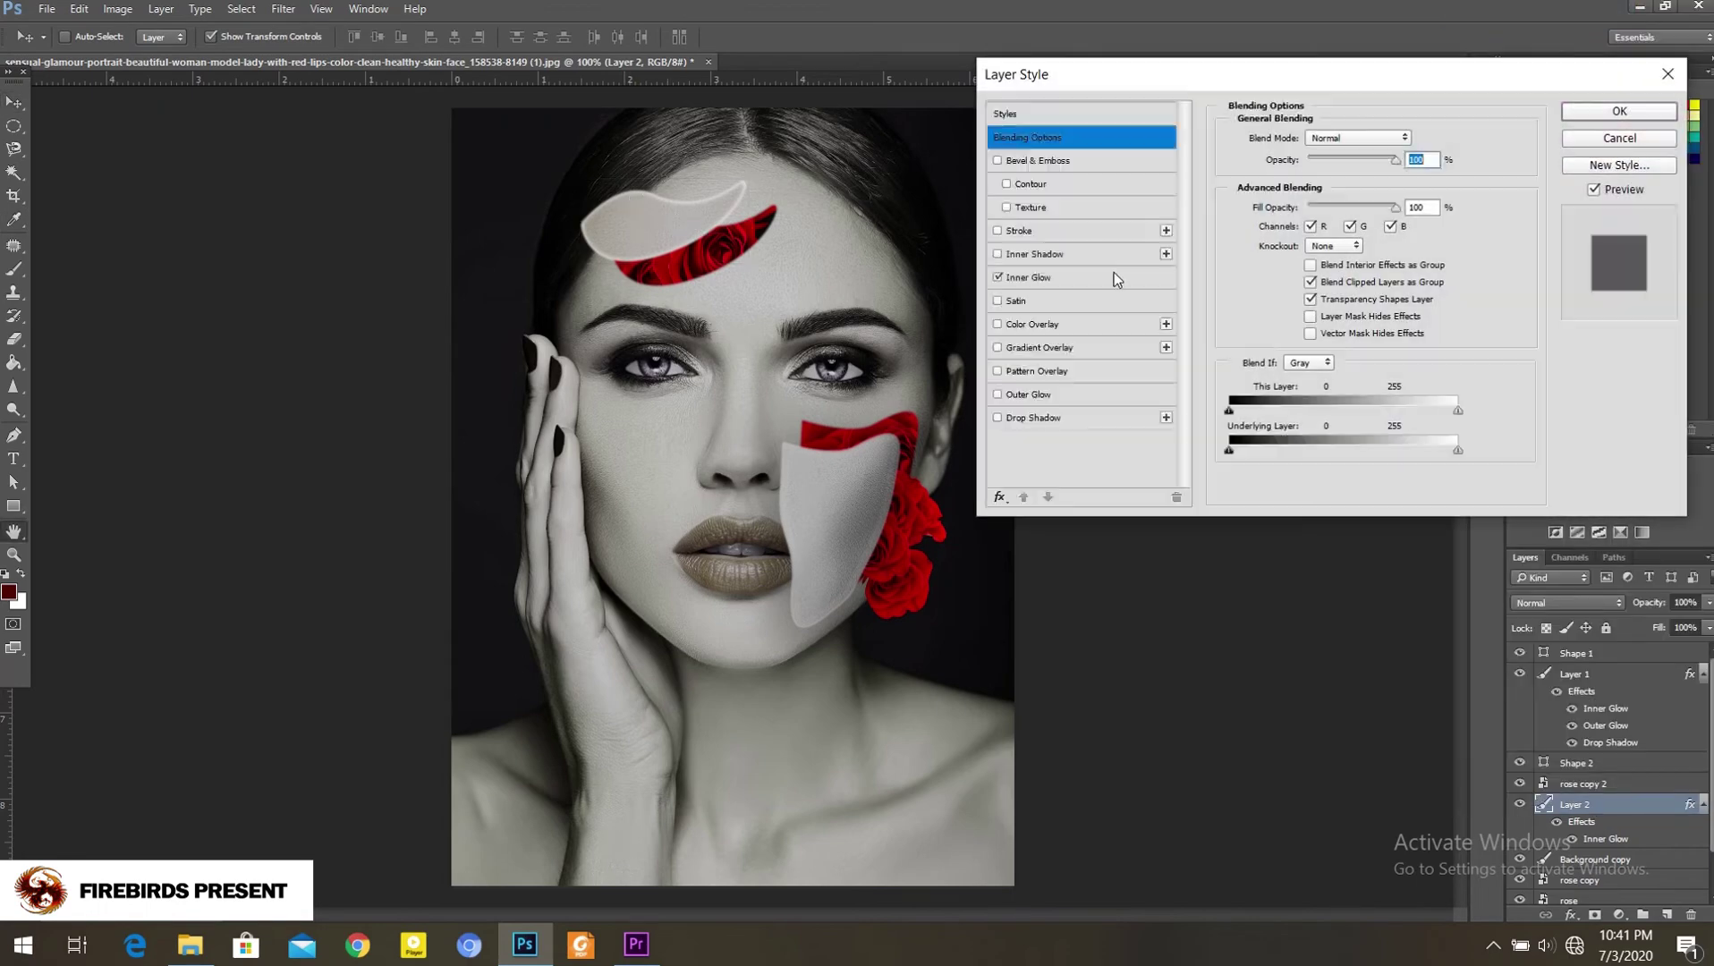
left_click(1002, 277)
left_click(999, 278)
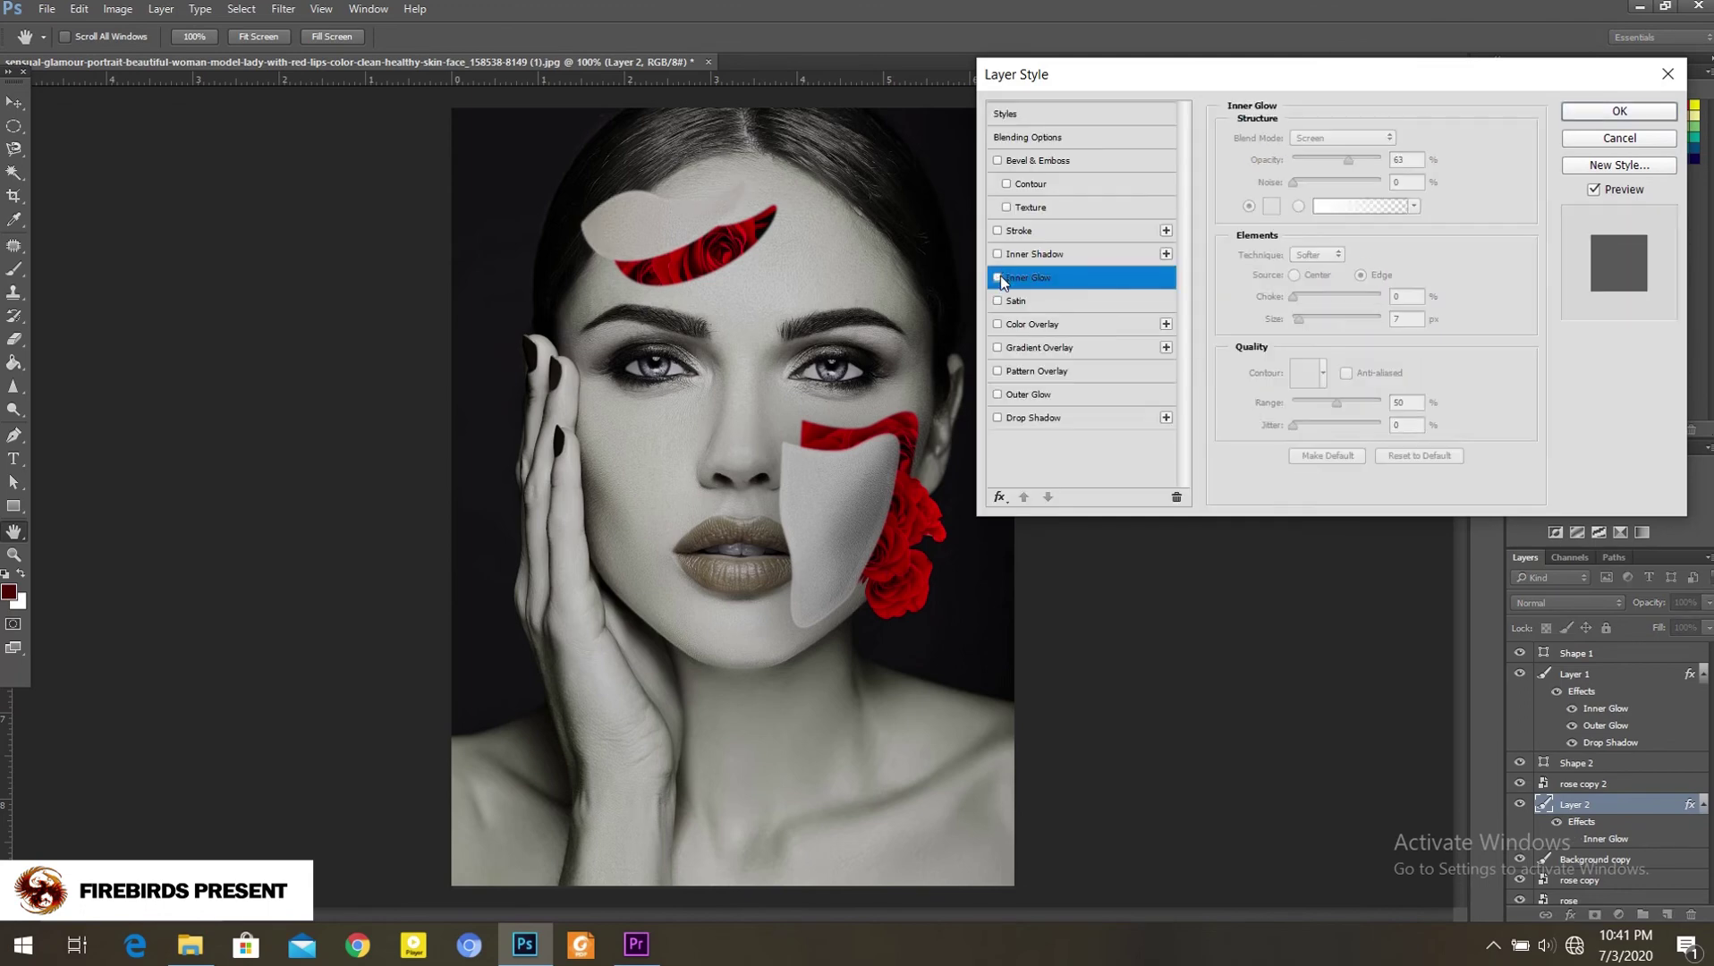
left_click(999, 418)
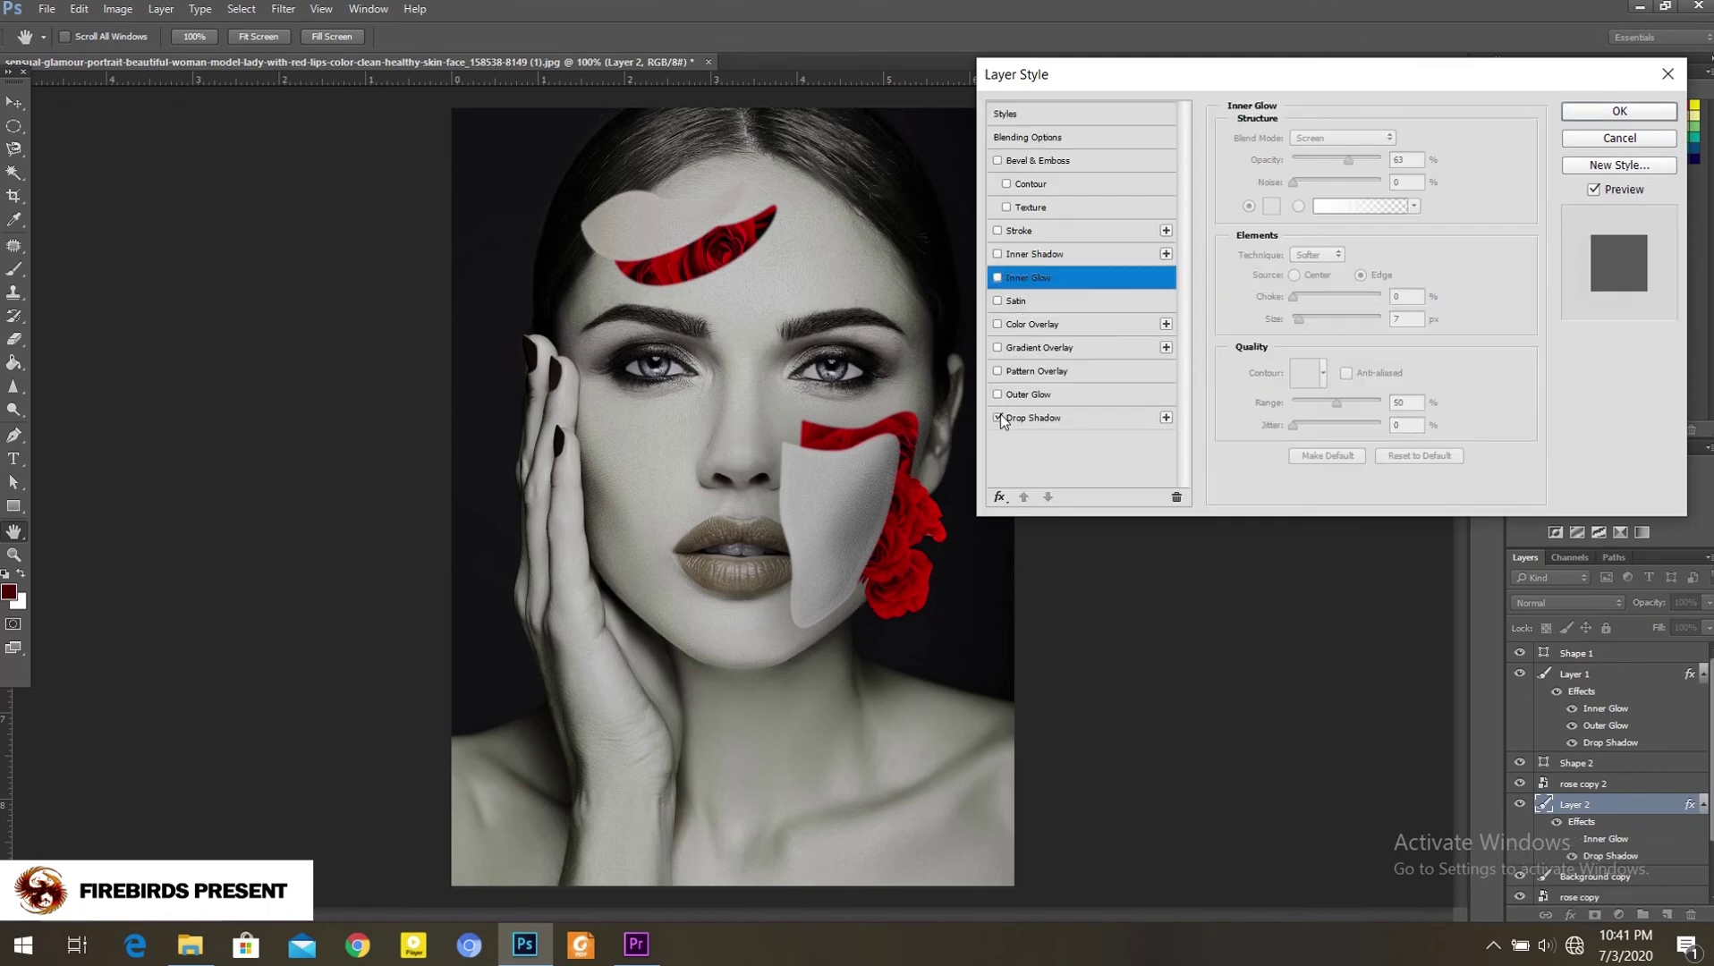
left_click(1065, 420)
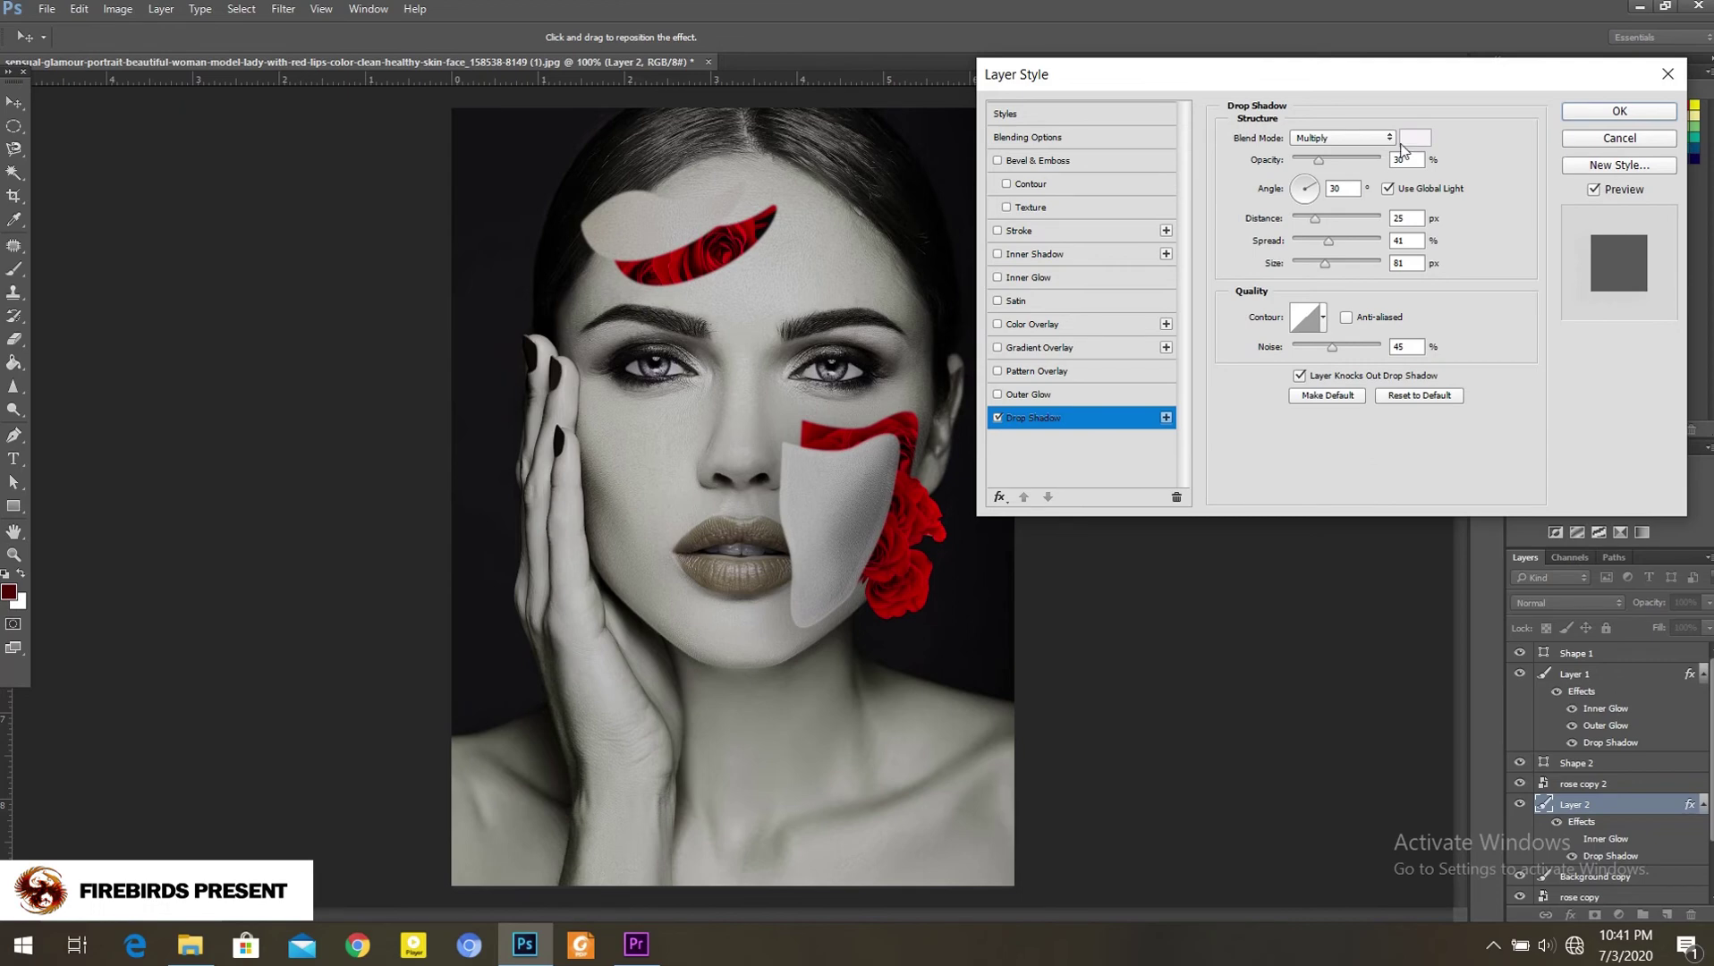
left_click(1415, 137)
left_click(1223, 565)
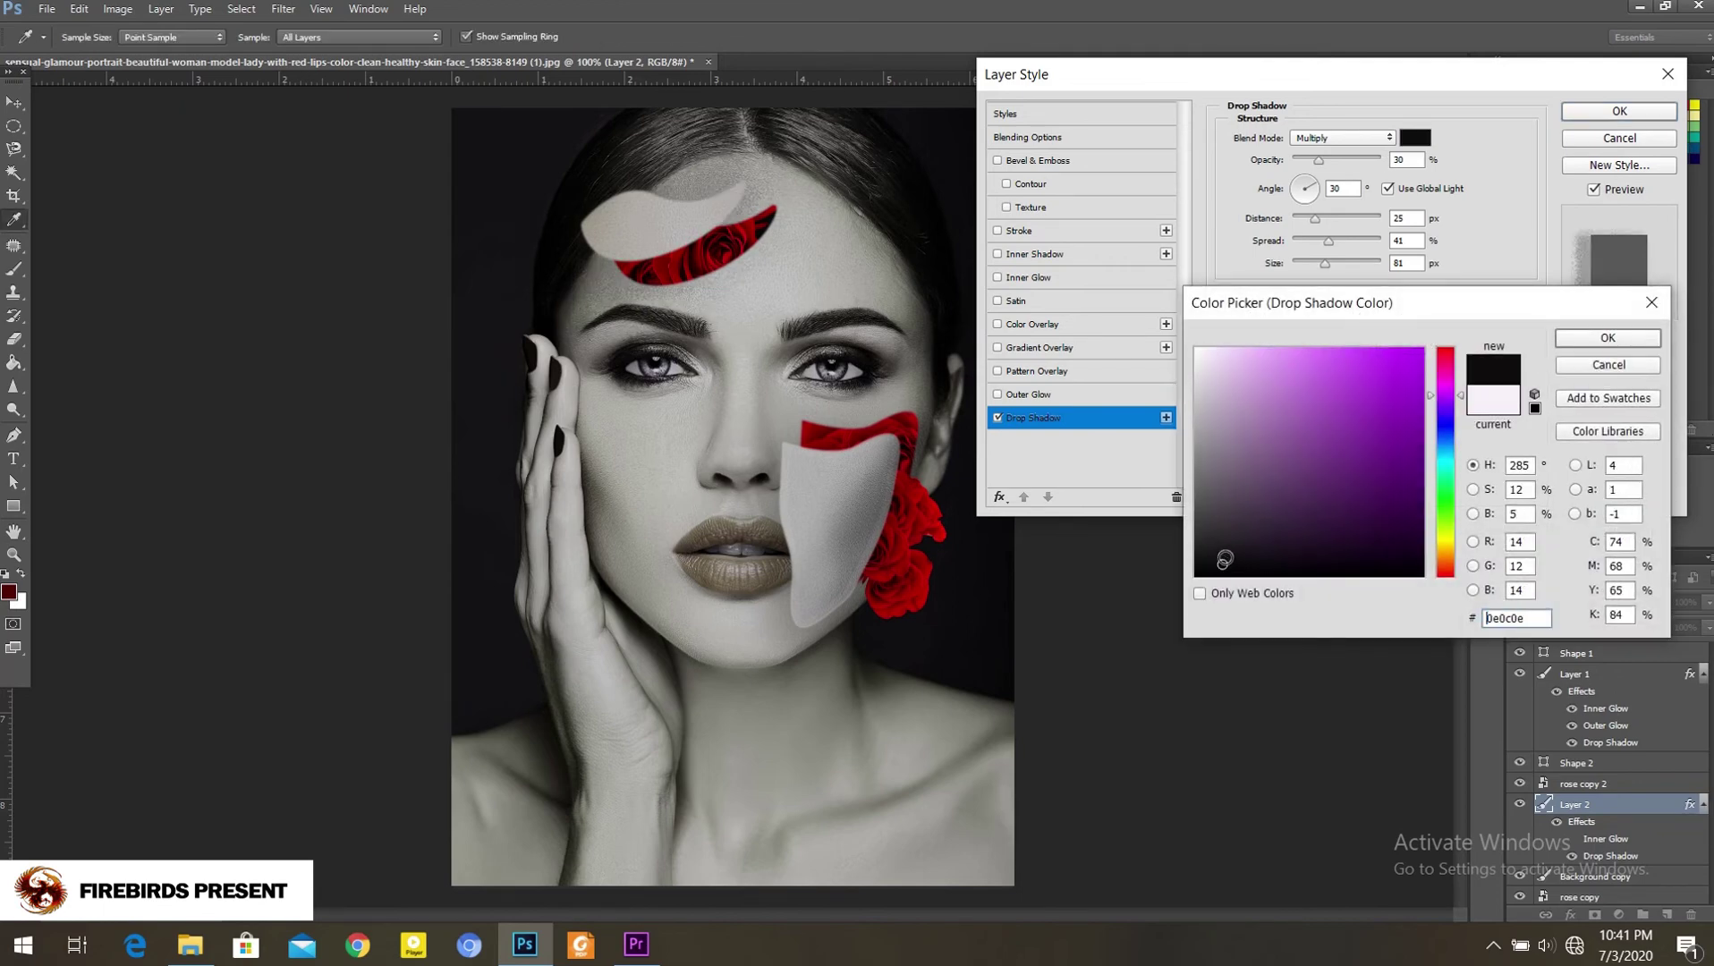
left_click(1608, 339)
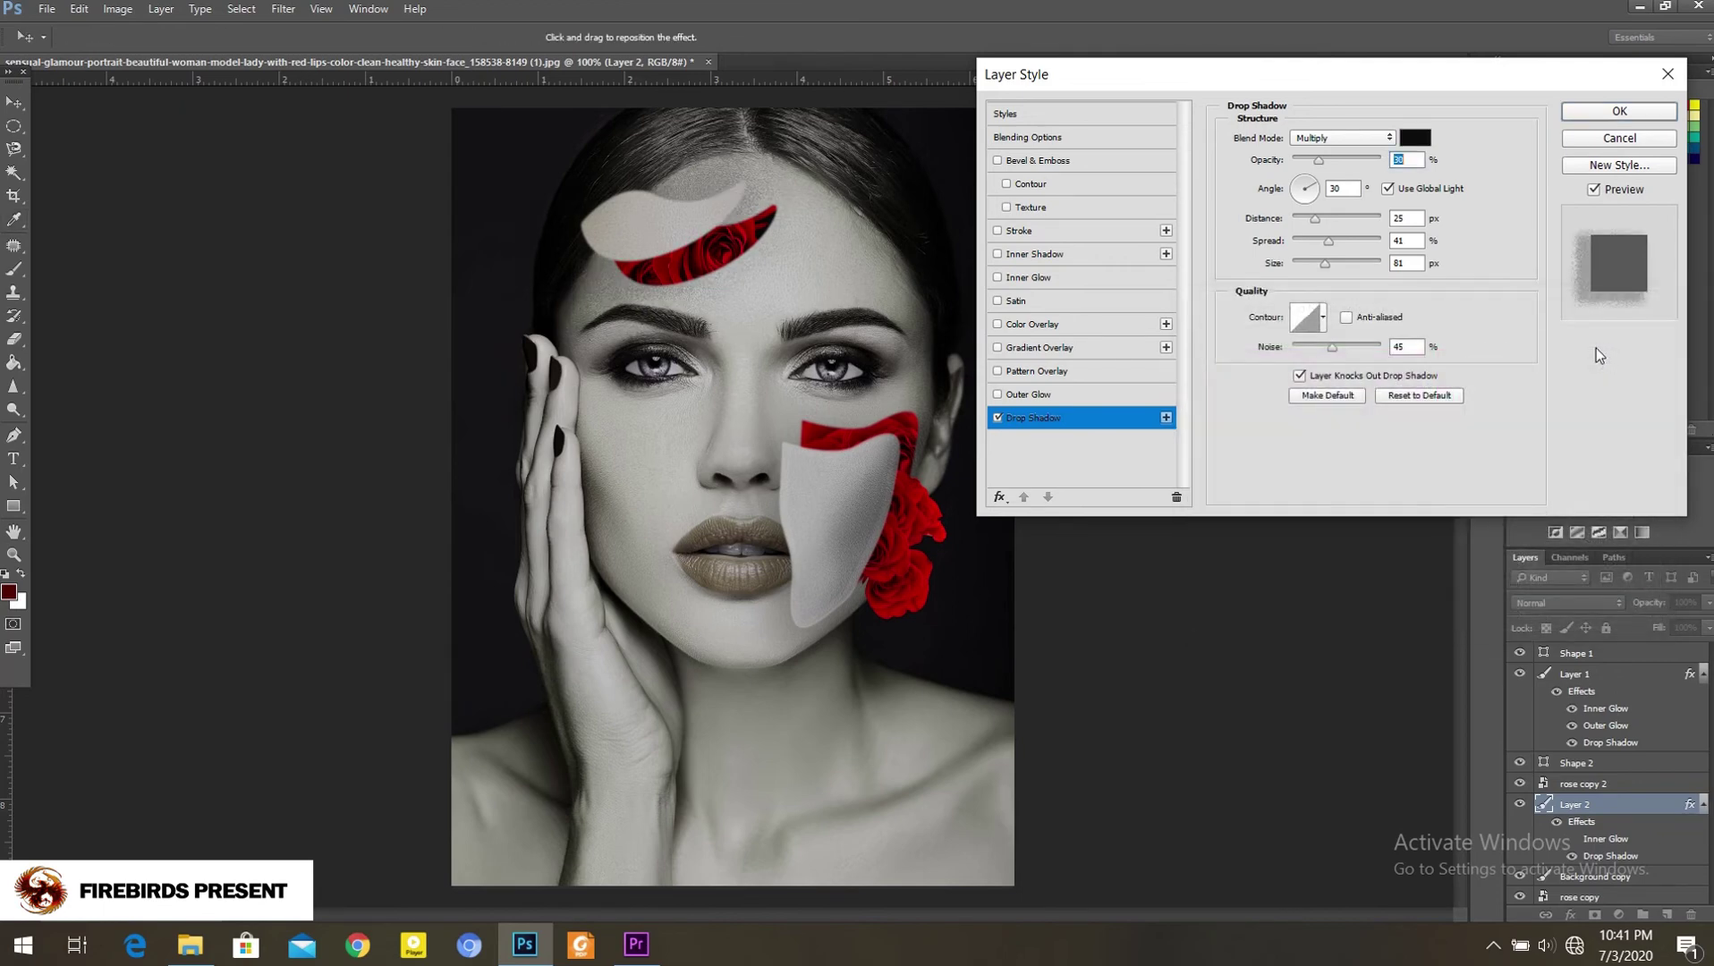
Step: Set the drop shadow to Noise 0, Size 114 px and Spread 55%
left_click_drag(1330, 349, 1236, 356)
left_click_drag(1328, 261, 1335, 261)
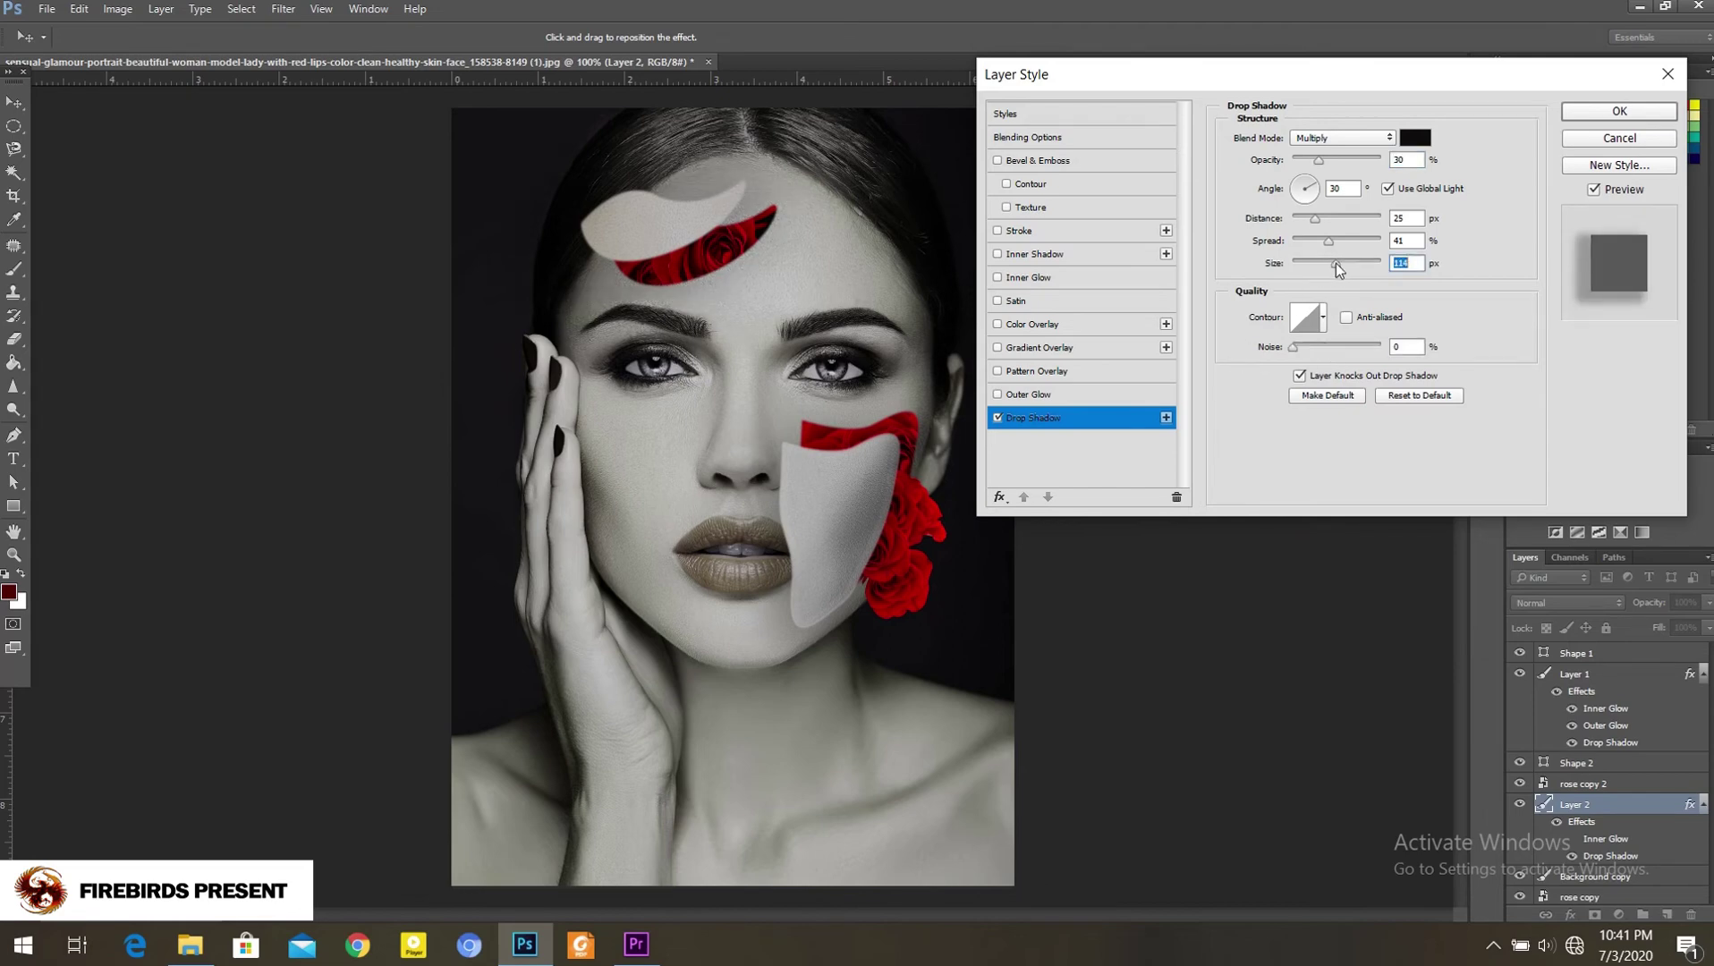
left_click_drag(1335, 239, 1349, 240)
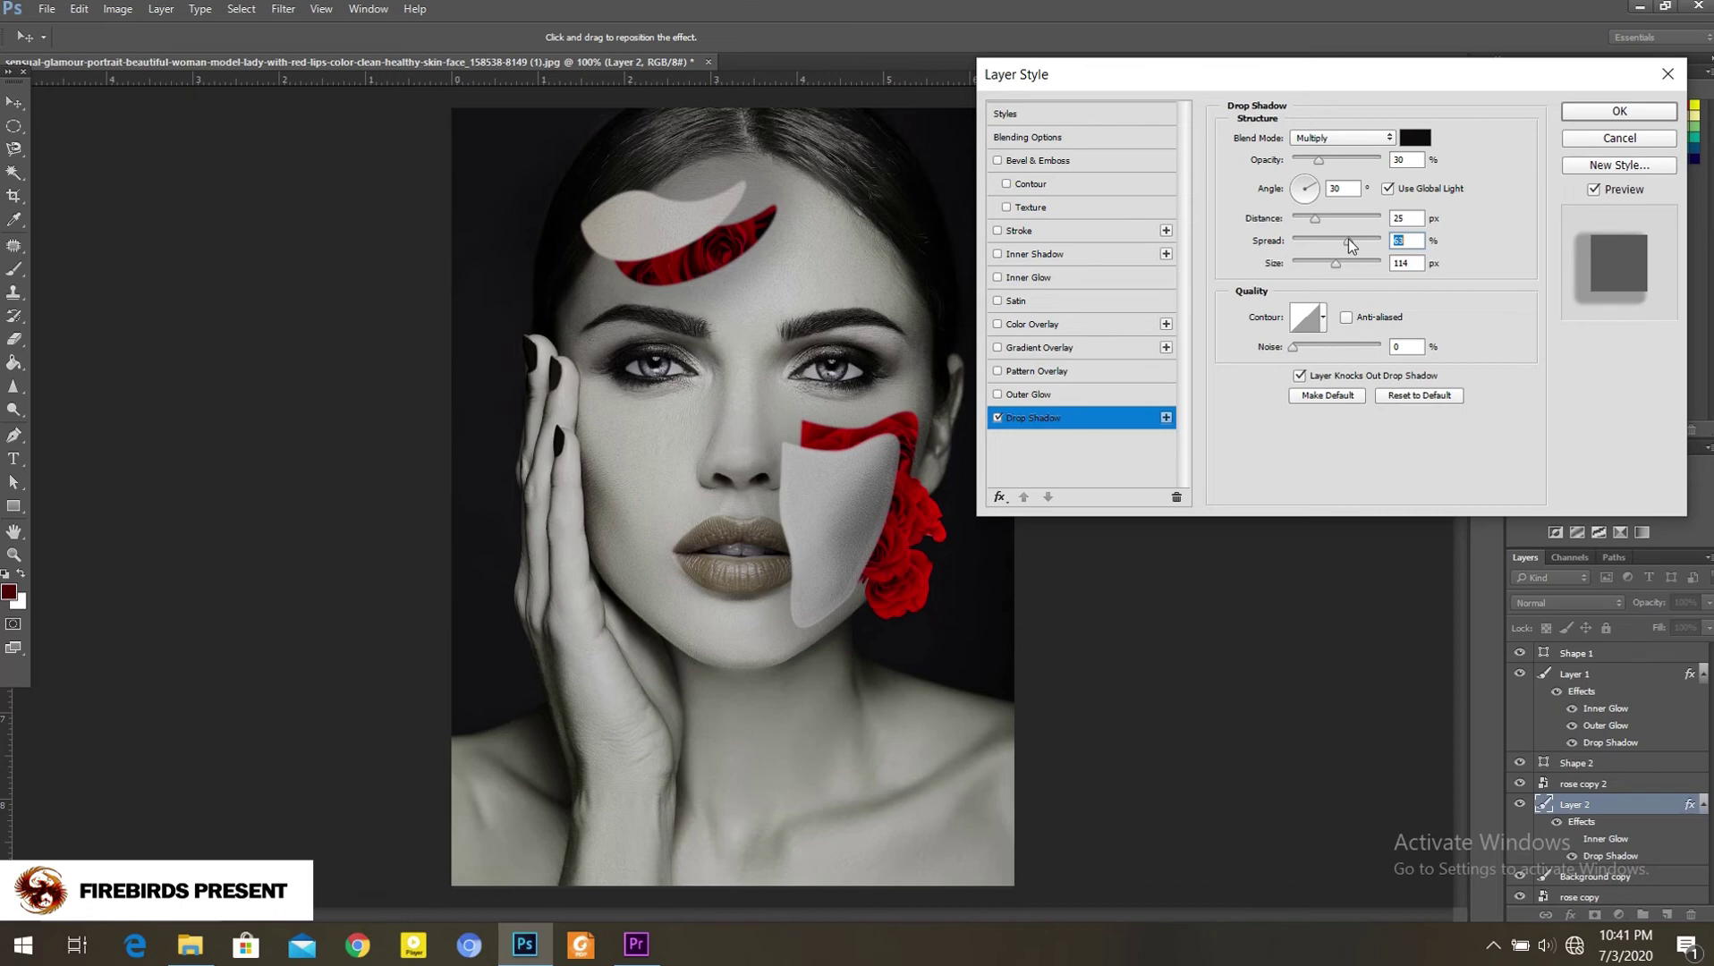
left_click(1640, 112)
left_click(20, 322)
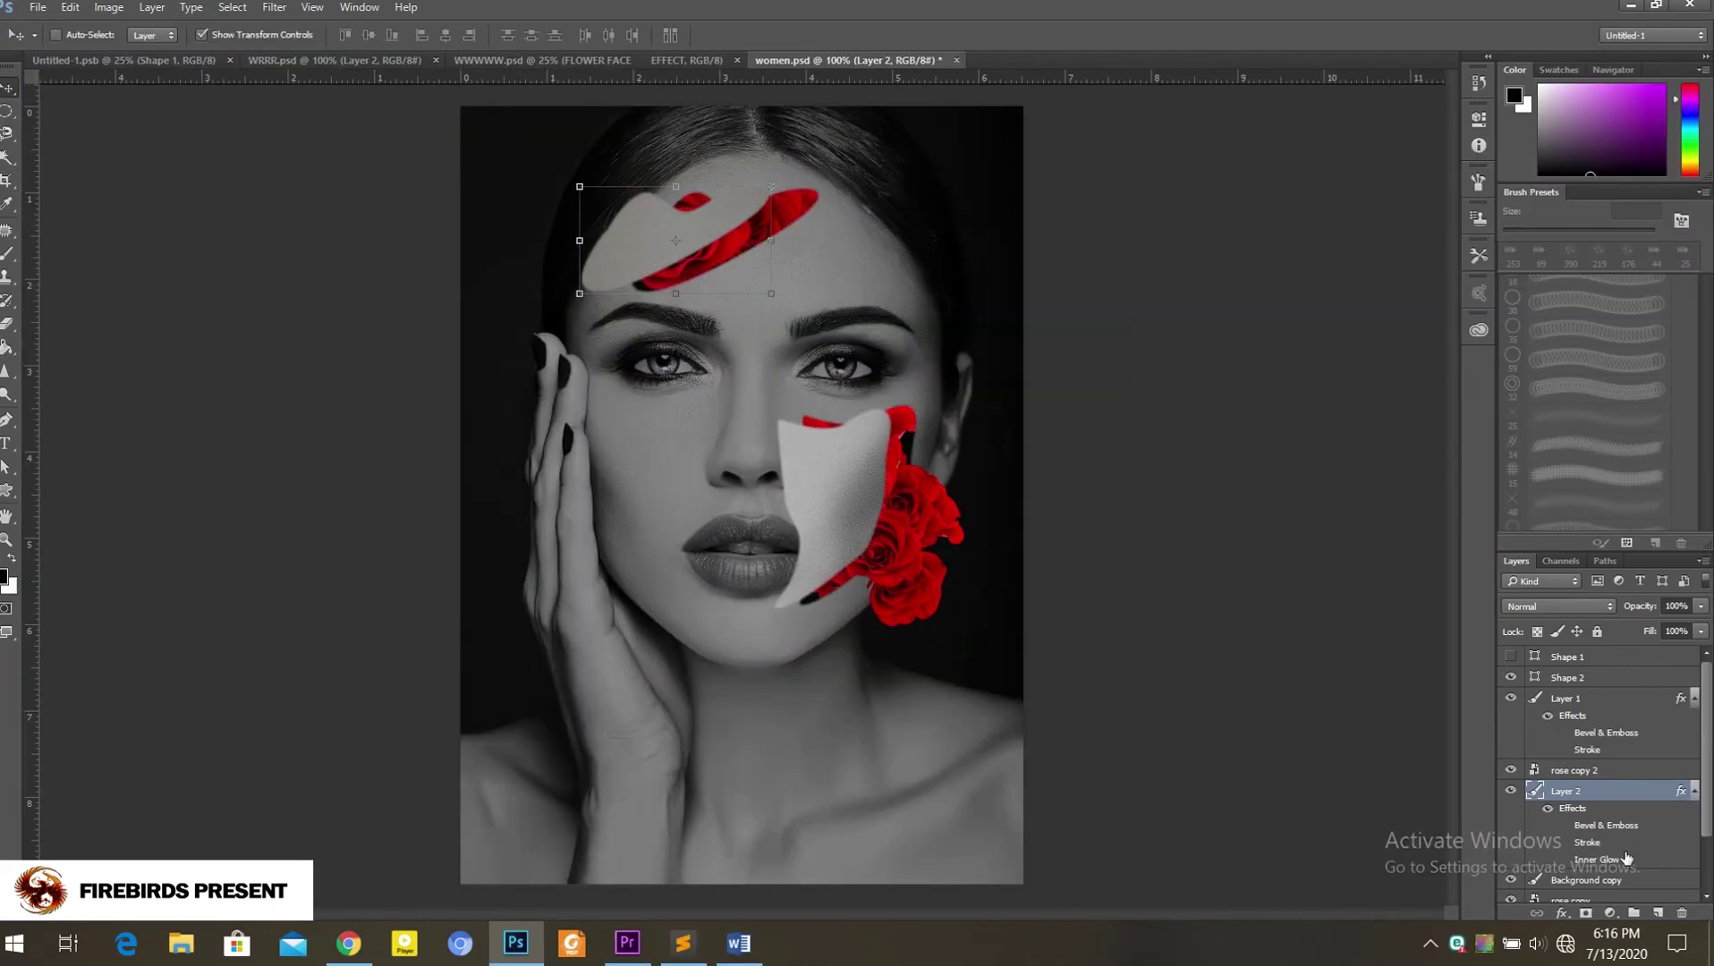
Step: Apply Bevel & Emboss to Layer 2, the forehead piece
right_click(1600, 795)
left_click(1393, 132)
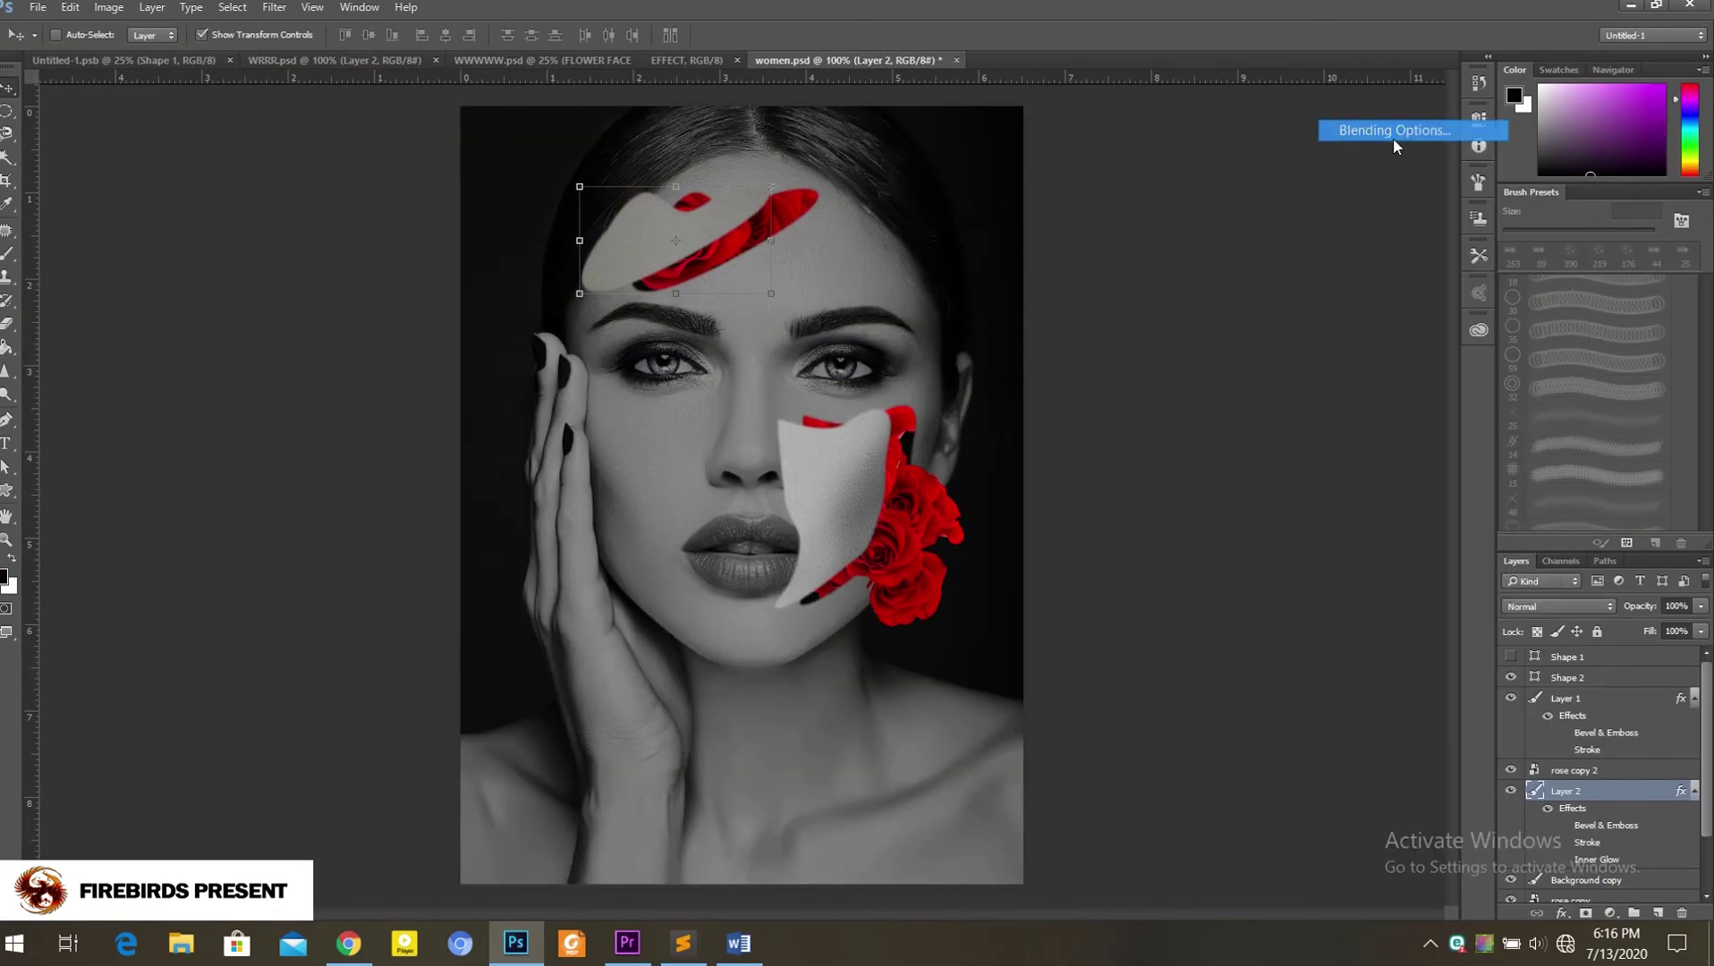
left_click(149, 542)
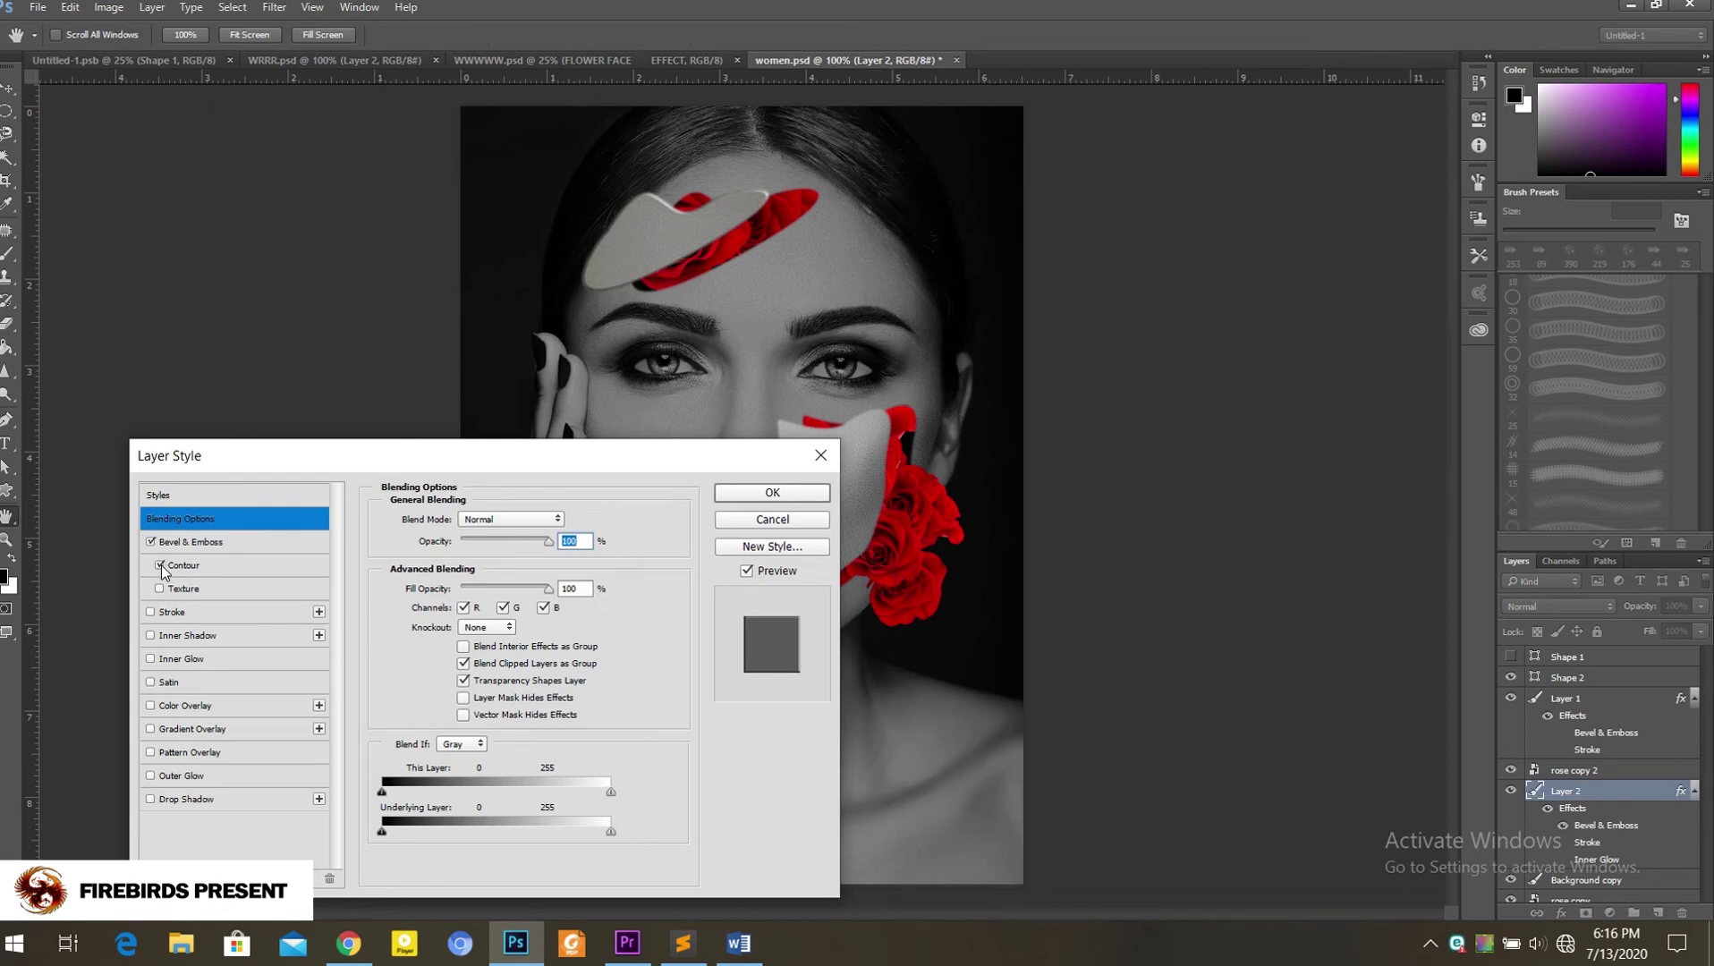
left_click(749, 490)
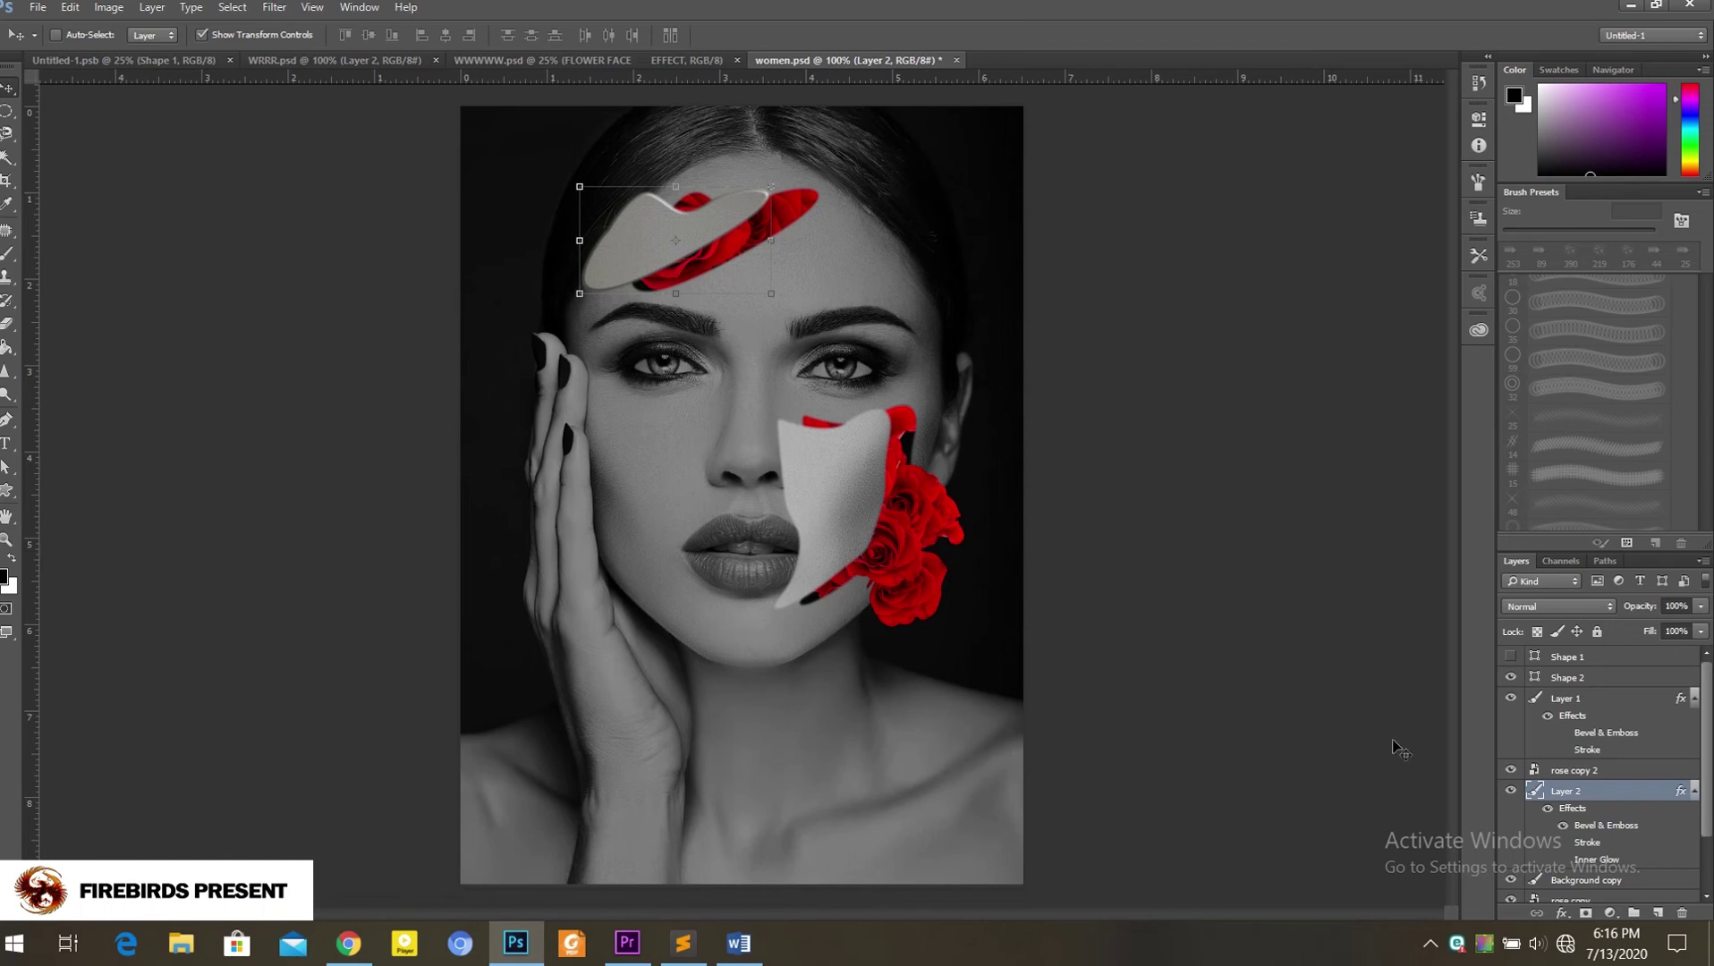
Step: Apply Bevel & Emboss with Contour to Layer 1, the cheek piece
left_click(1579, 695)
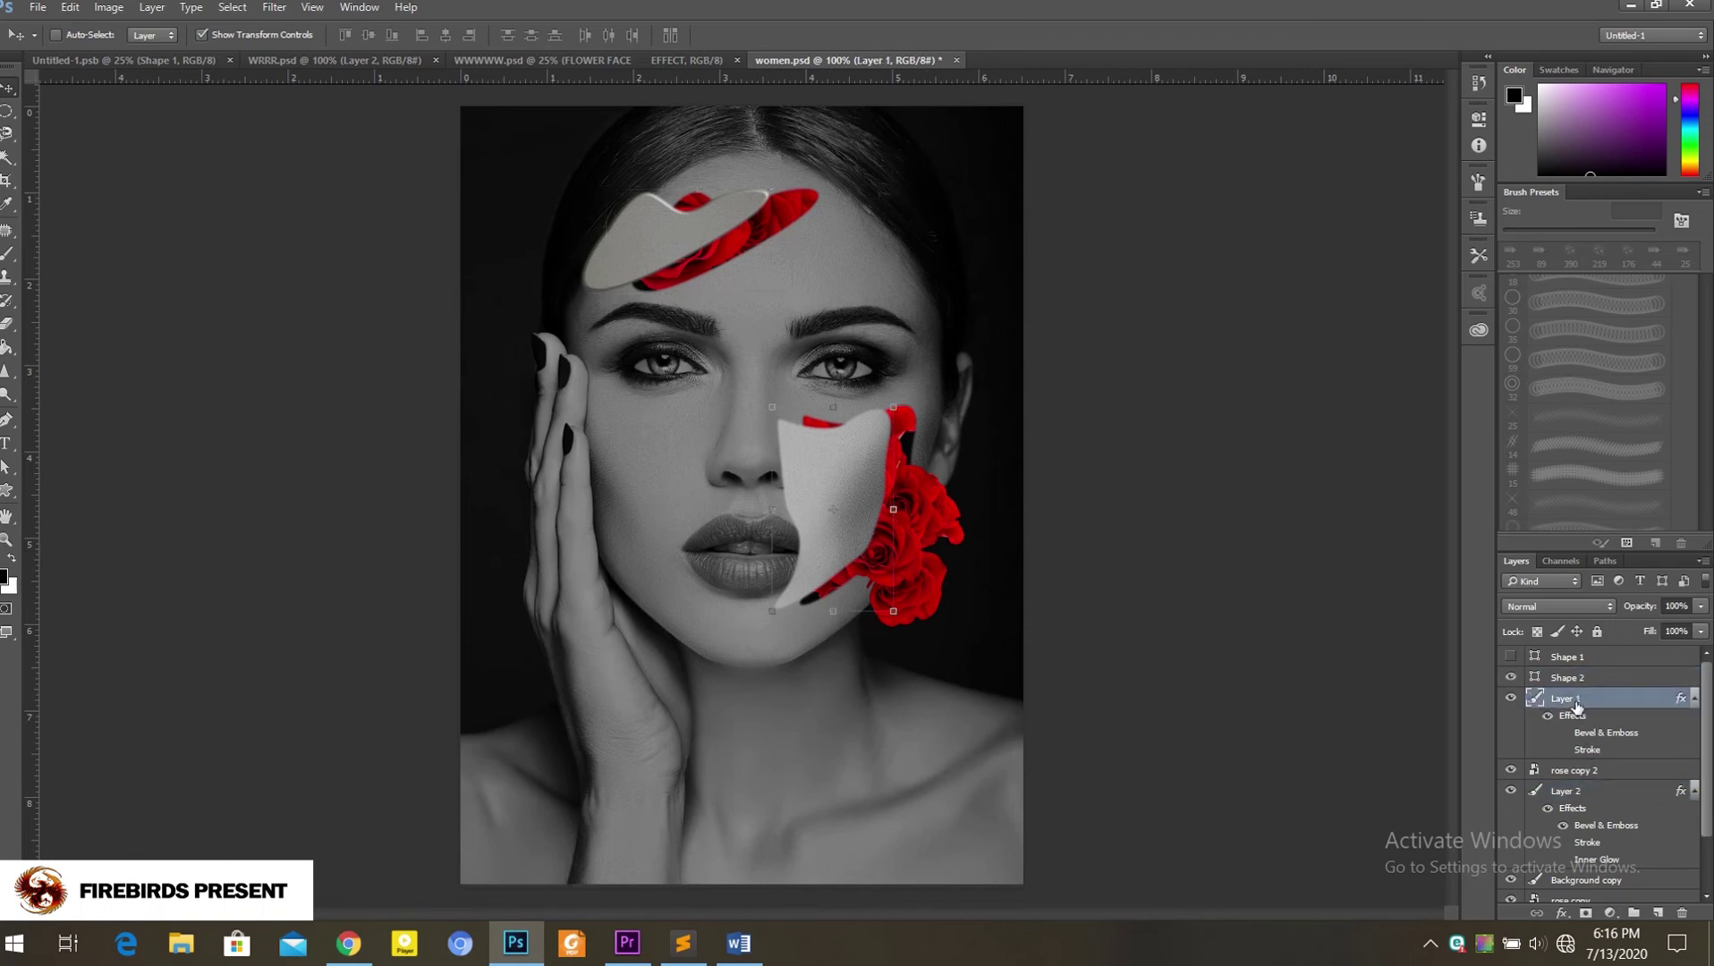
right_click(1582, 699)
left_click(1392, 134)
left_click(149, 542)
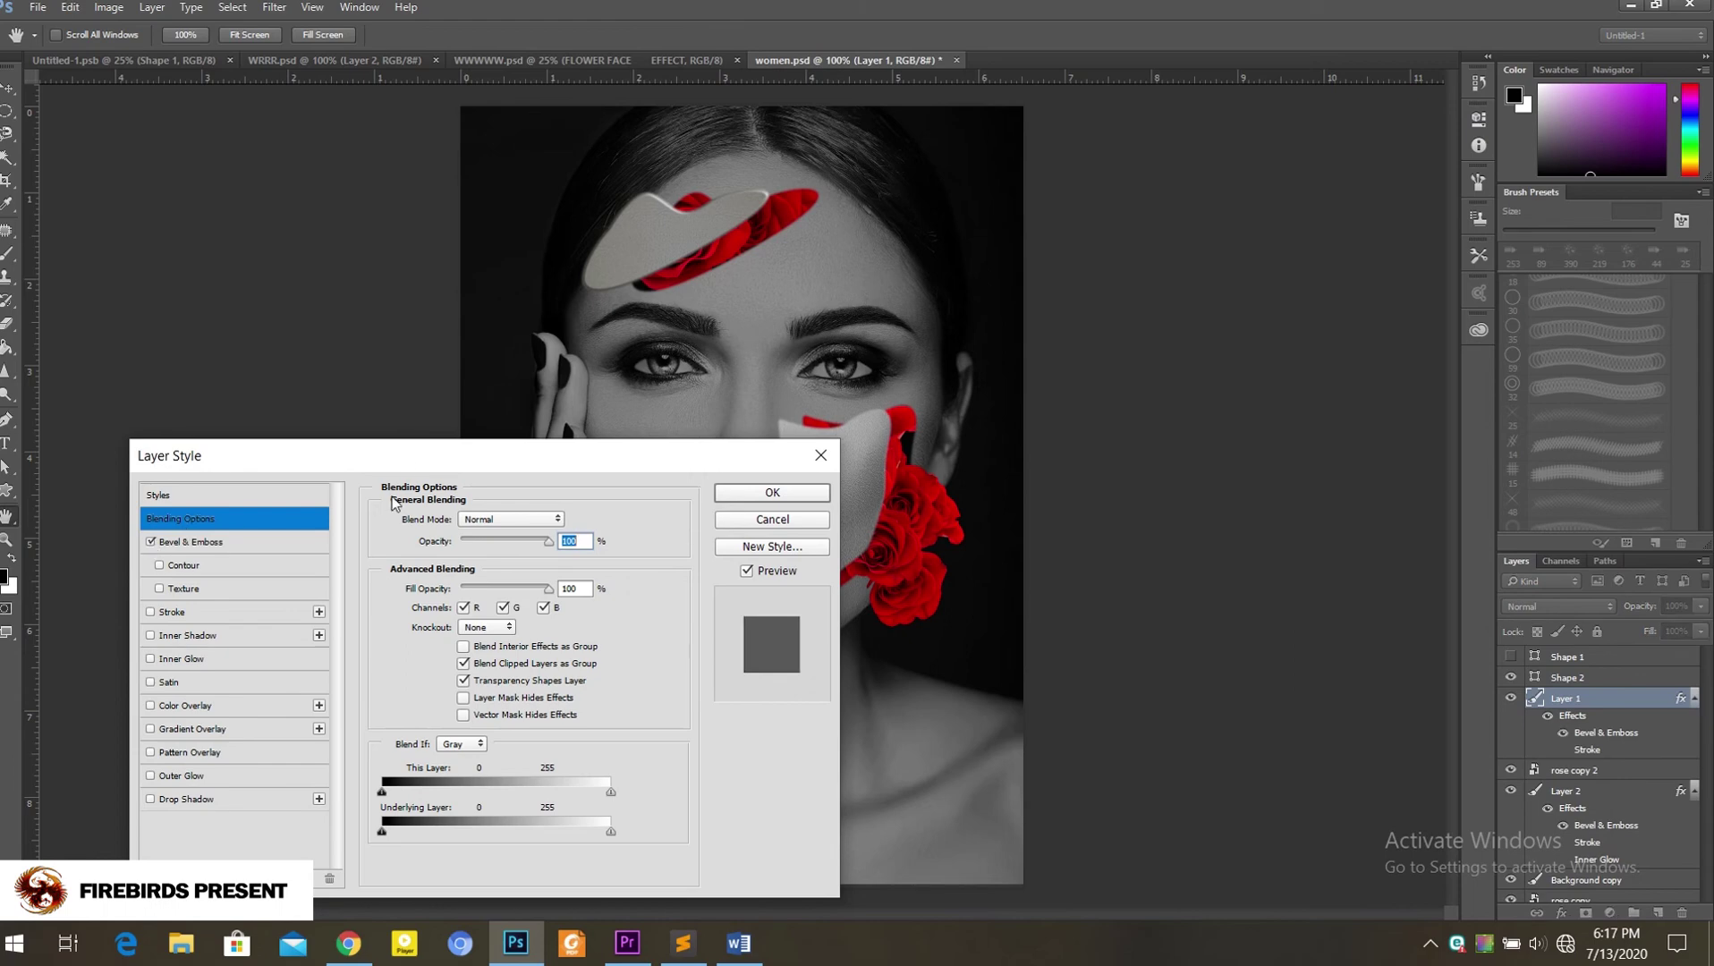
left_click_drag(404, 449, 307, 388)
left_click(65, 504)
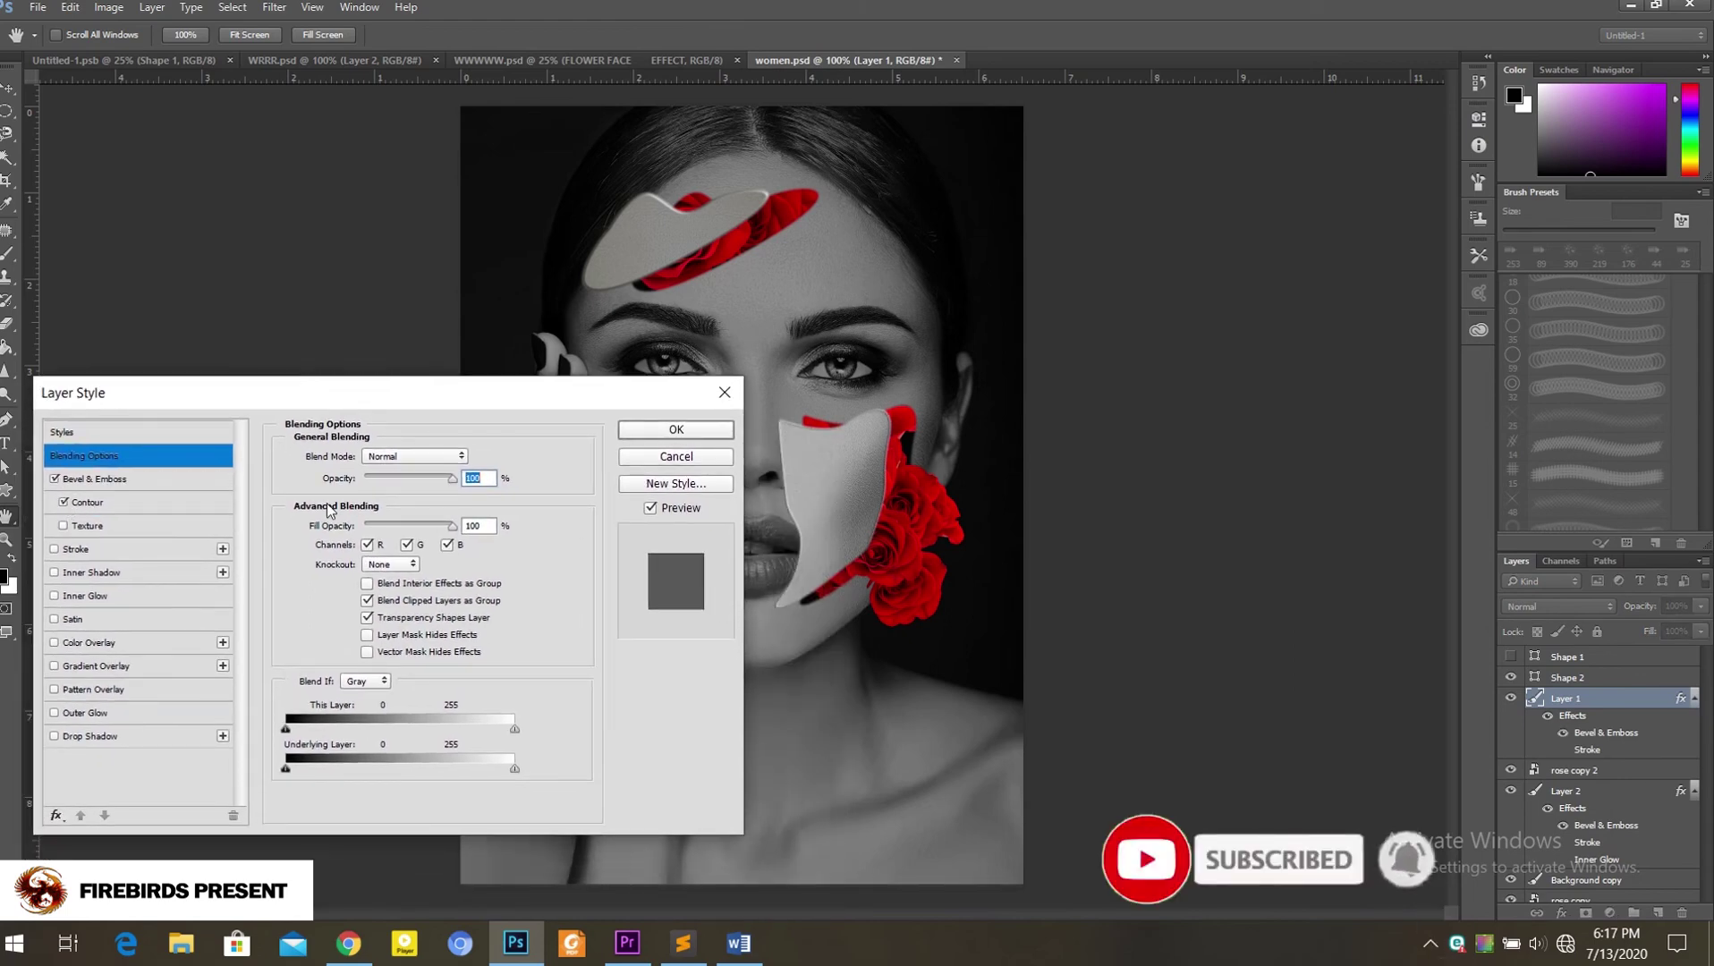
key("v")
left_click(699, 428)
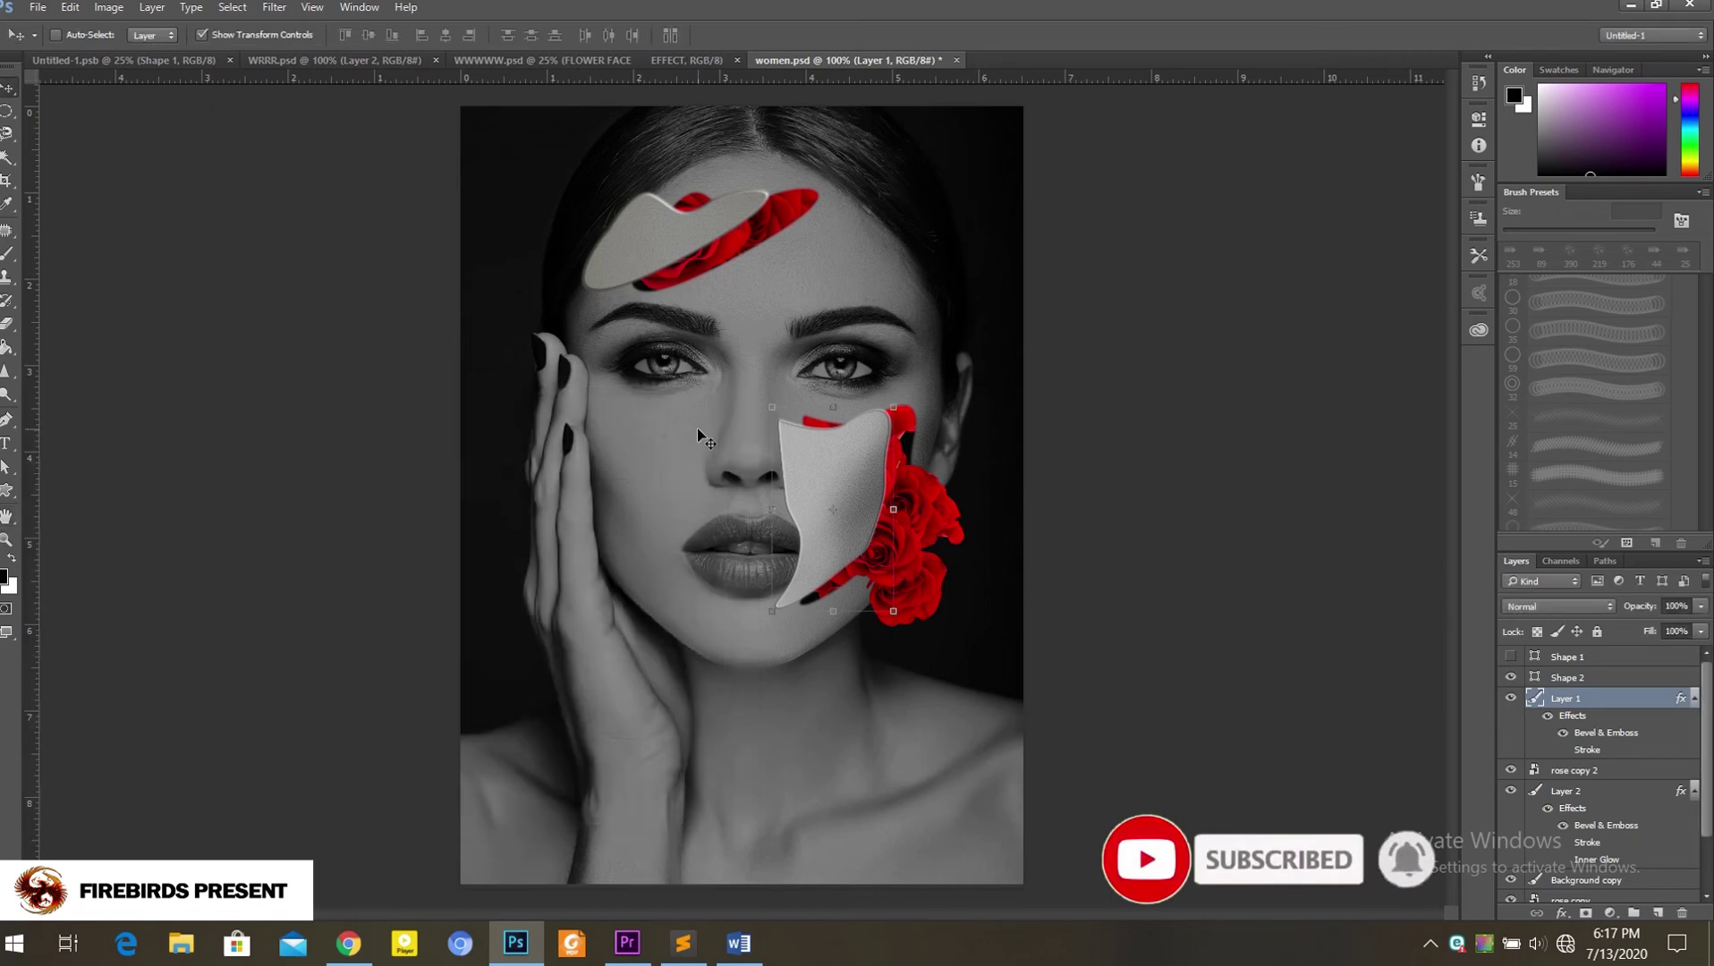
scroll(1594, 821, "down", 1)
scroll(1606, 812, "down", 1)
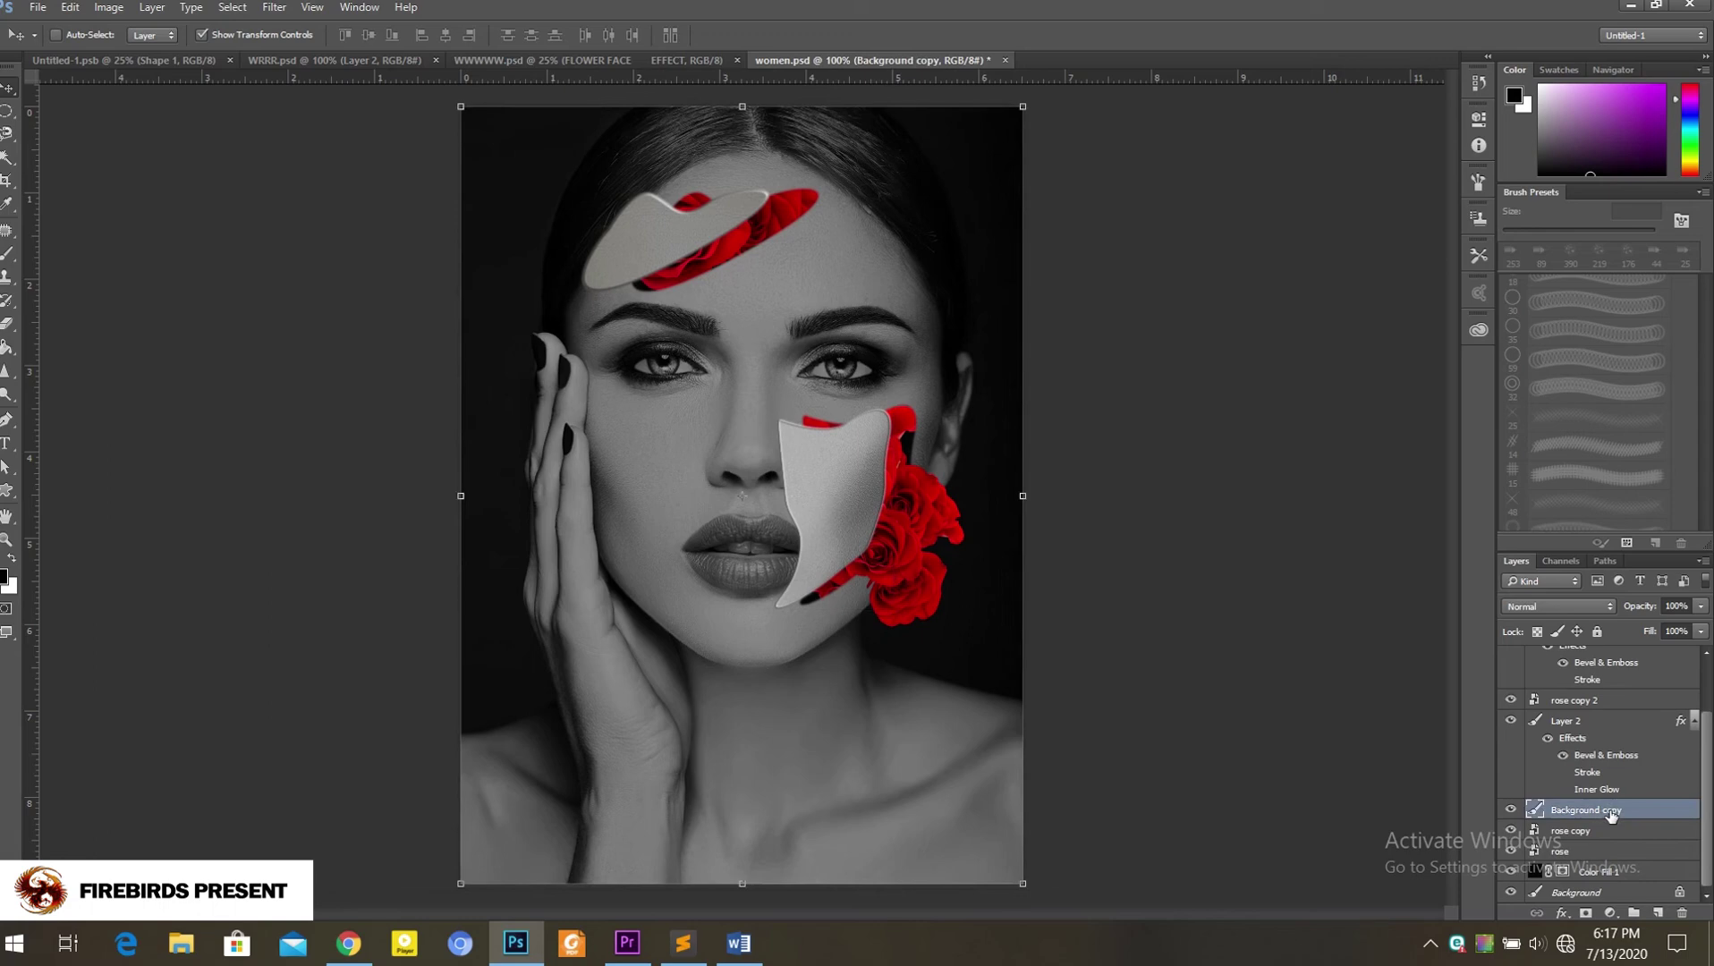
left_click(1604, 837)
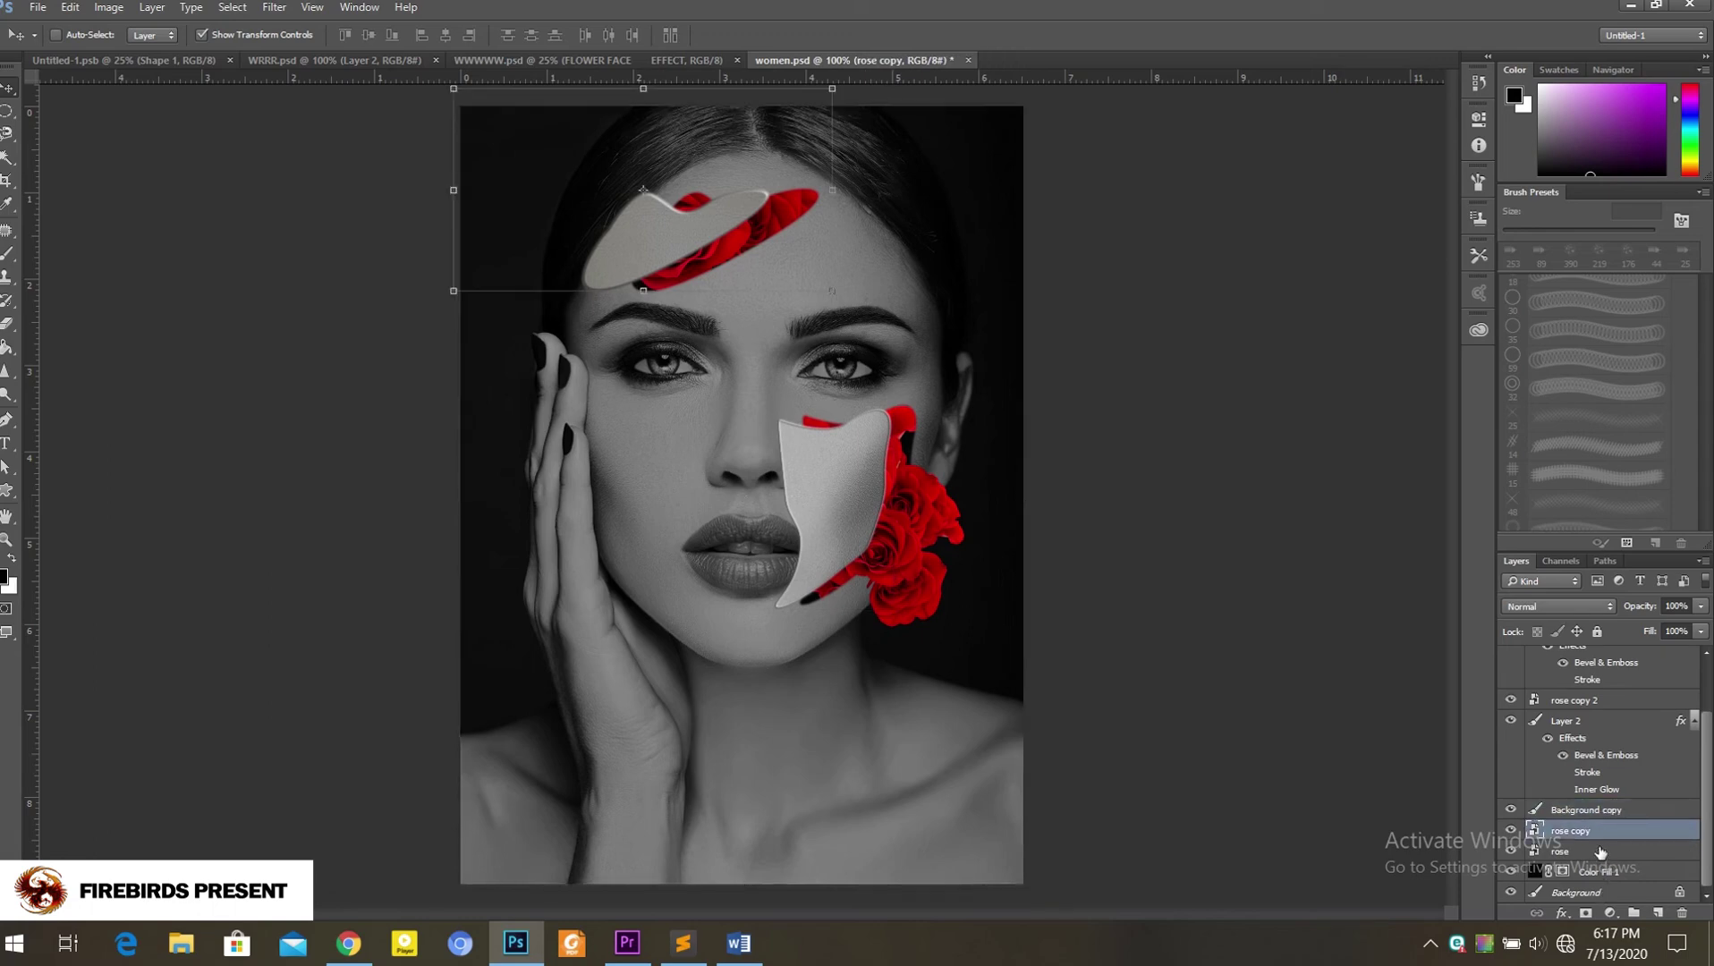
left_click(1589, 853)
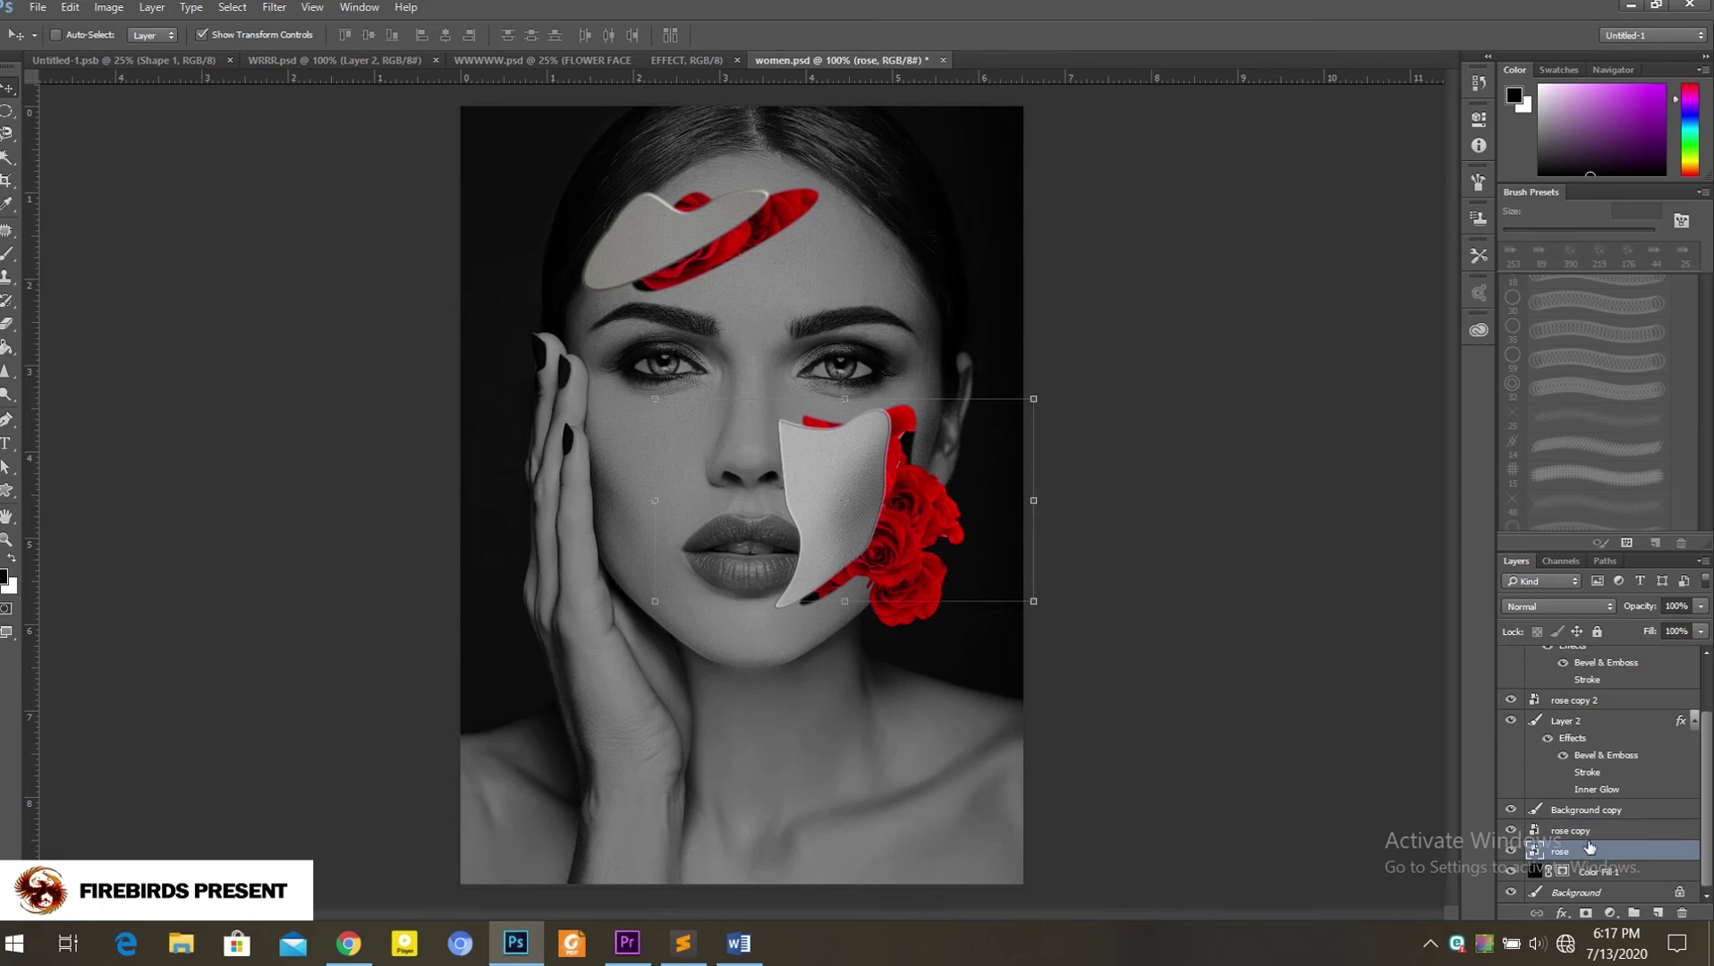
left_click(1576, 727)
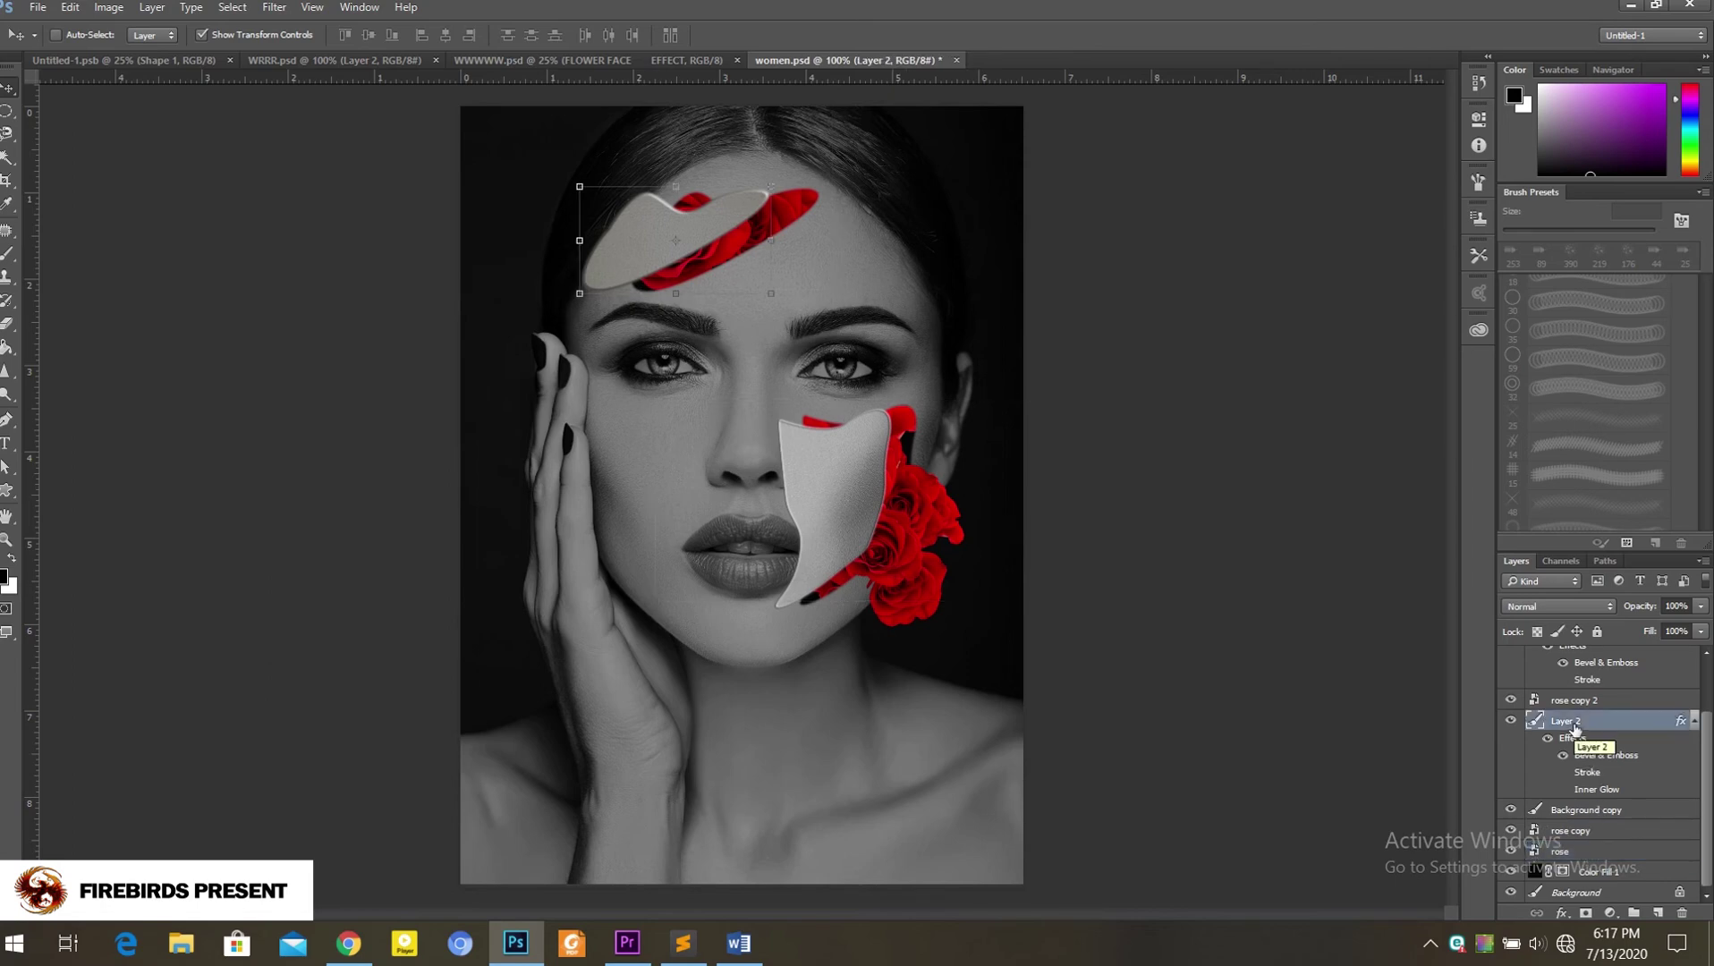
left_click(1579, 707)
scroll(1578, 707, "up", 3)
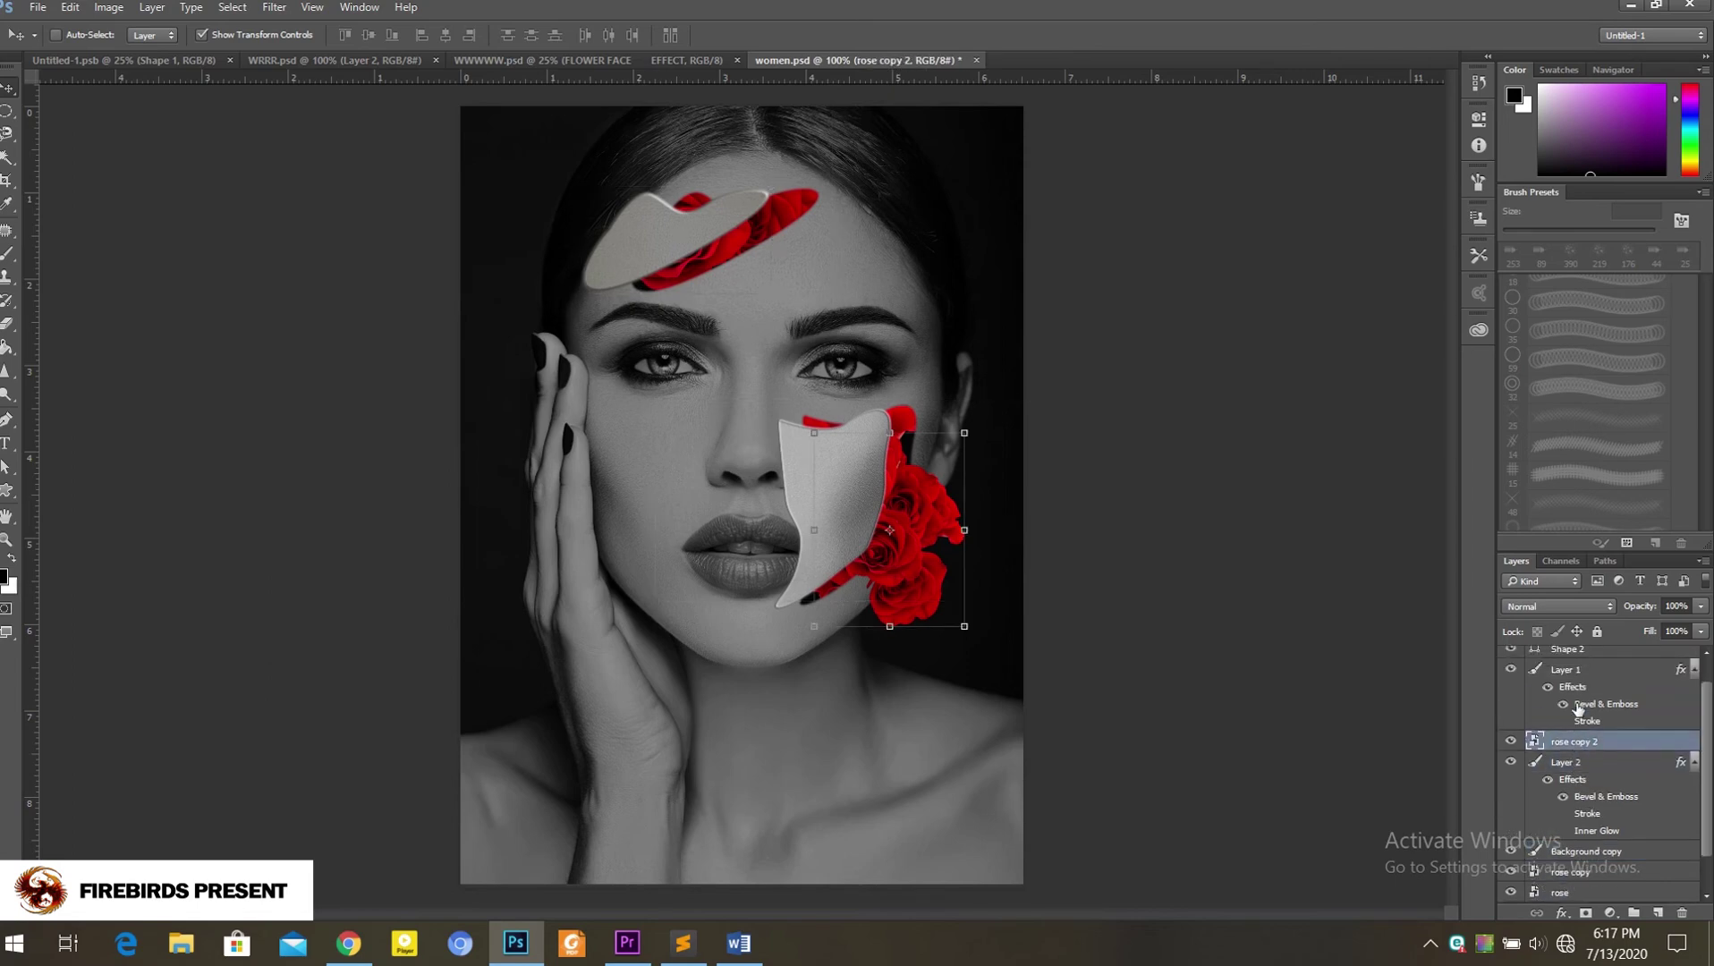
left_click(1581, 698)
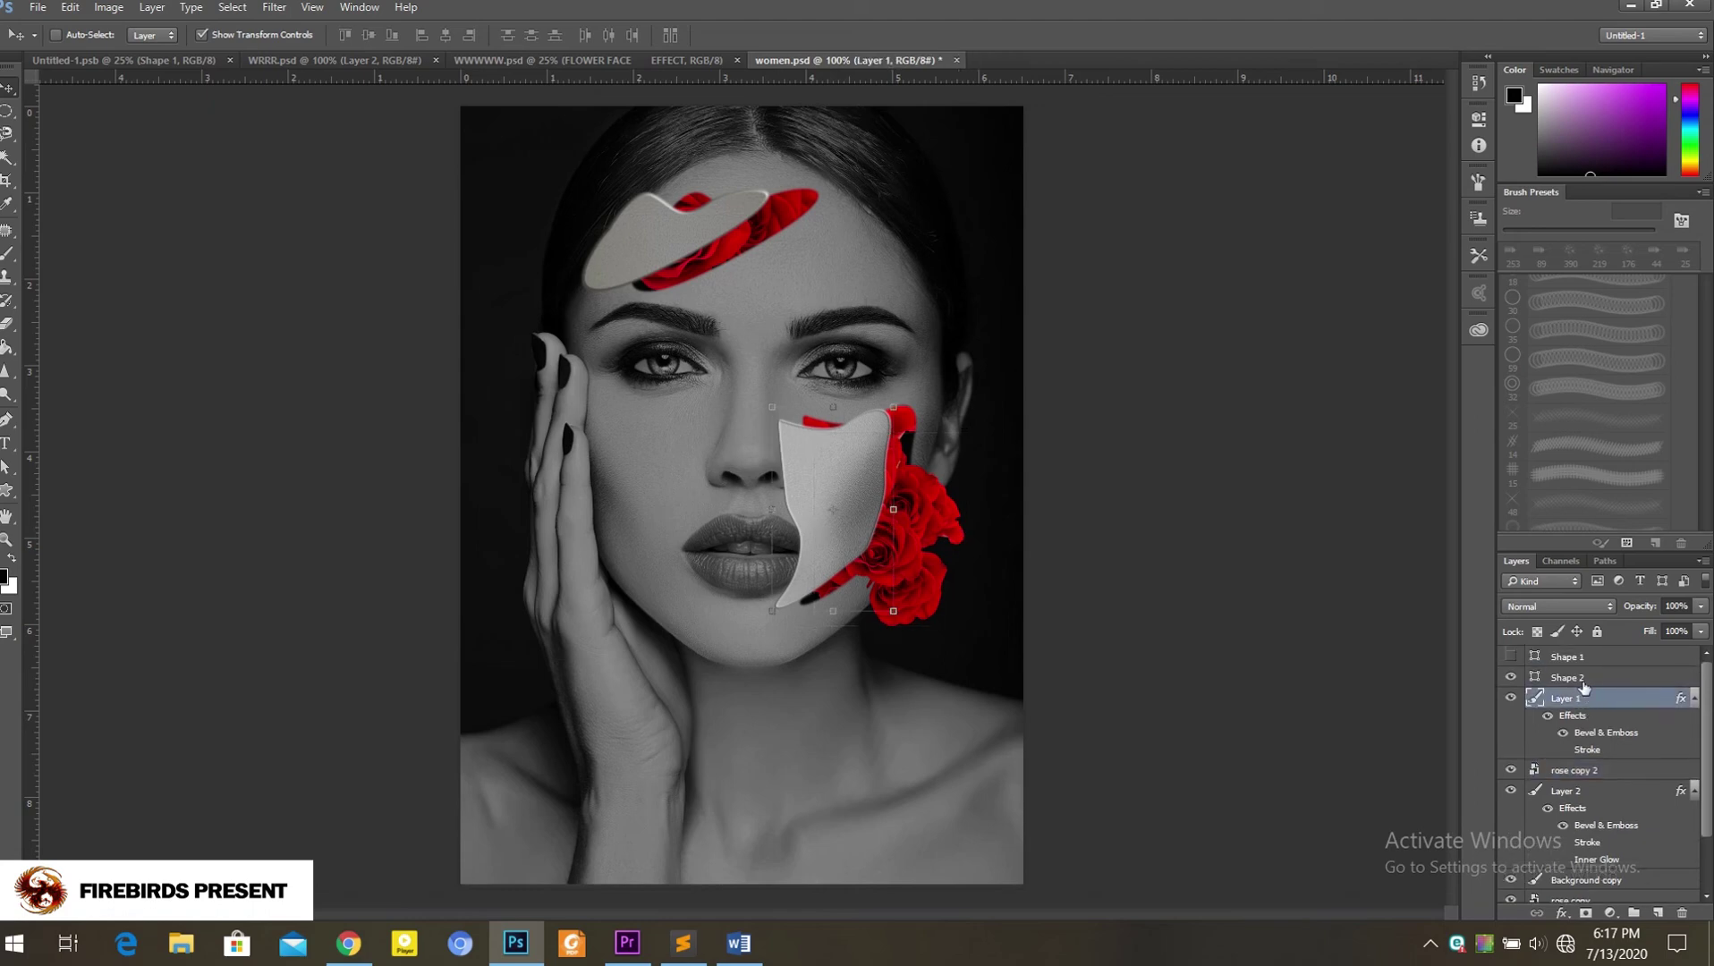
left_click(1583, 680)
scroll(1593, 841, "down", 2)
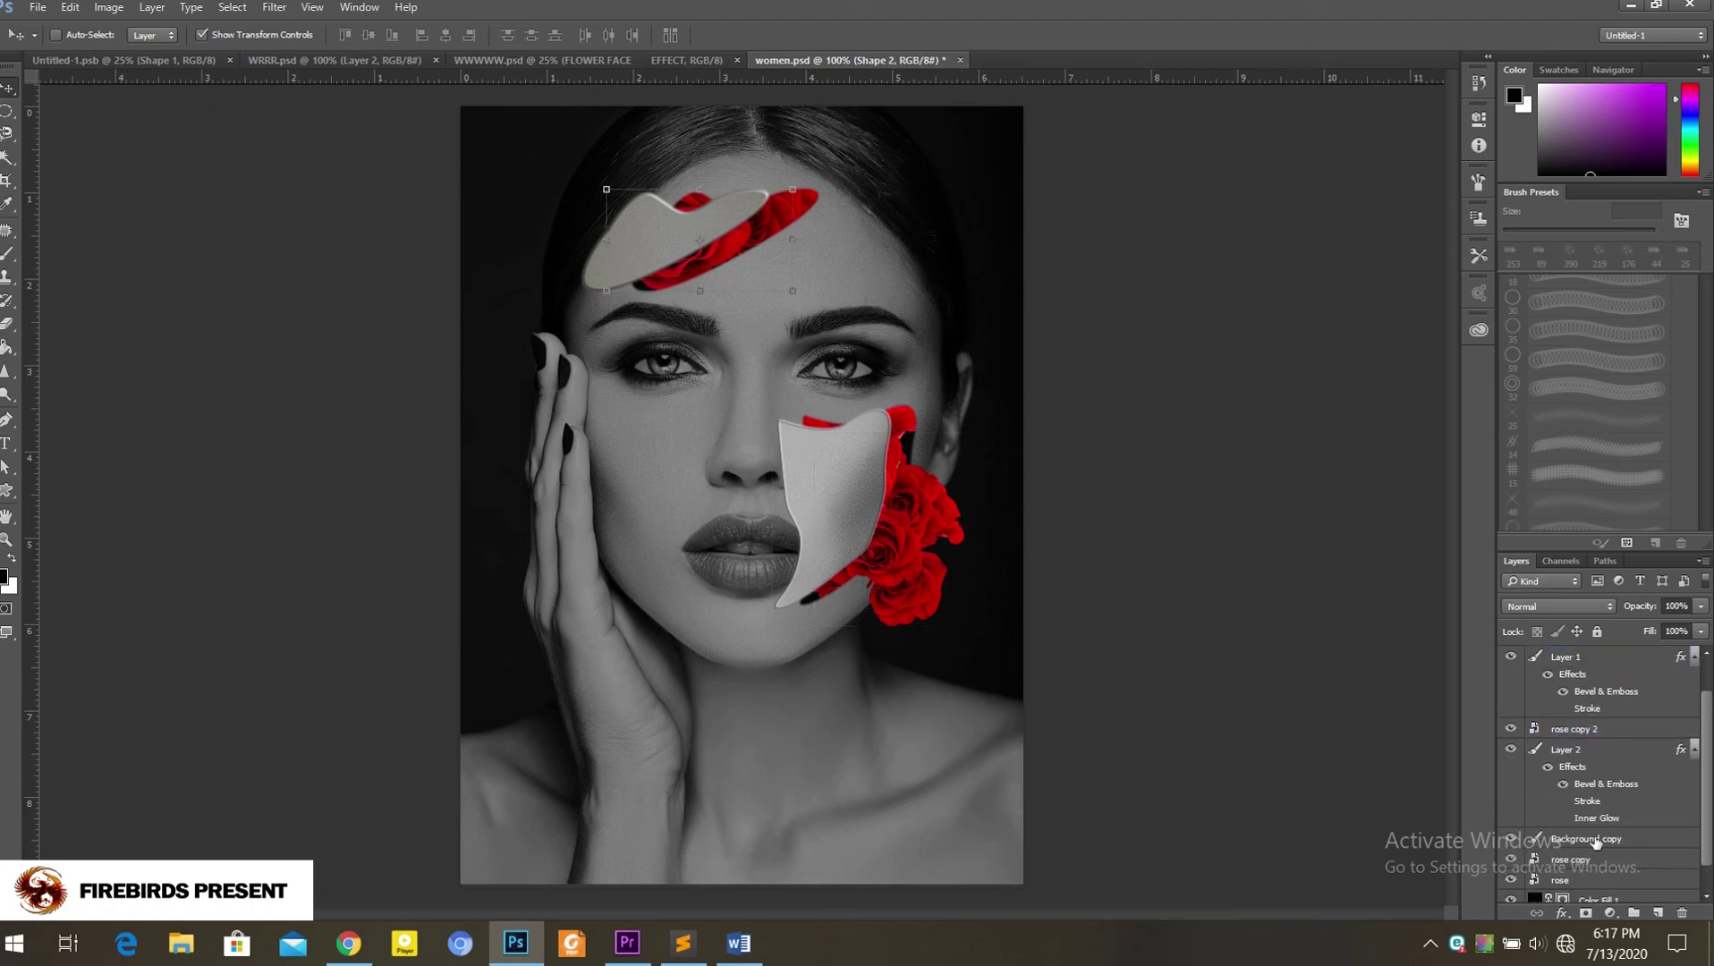
left_click(1597, 841)
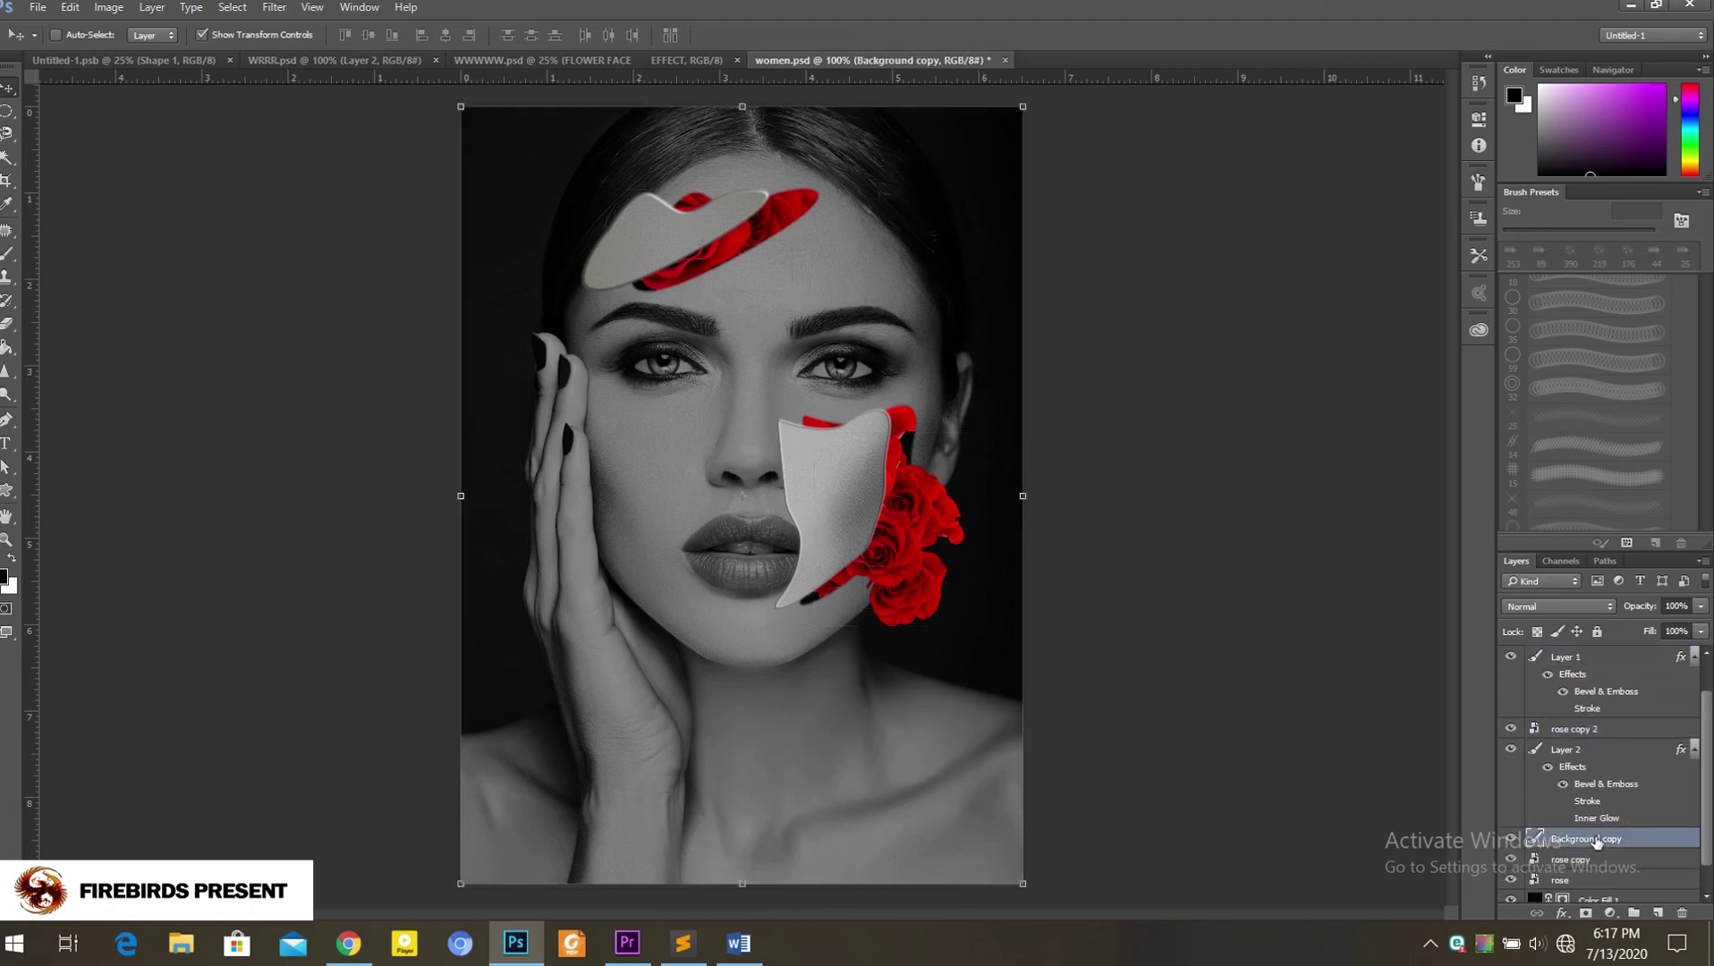
left_click(1511, 839)
Step: Give Background copy a 1 px Down inner bevel, depth 786%, with stronger shadow opacity
right_click(1619, 848)
left_click(1511, 52)
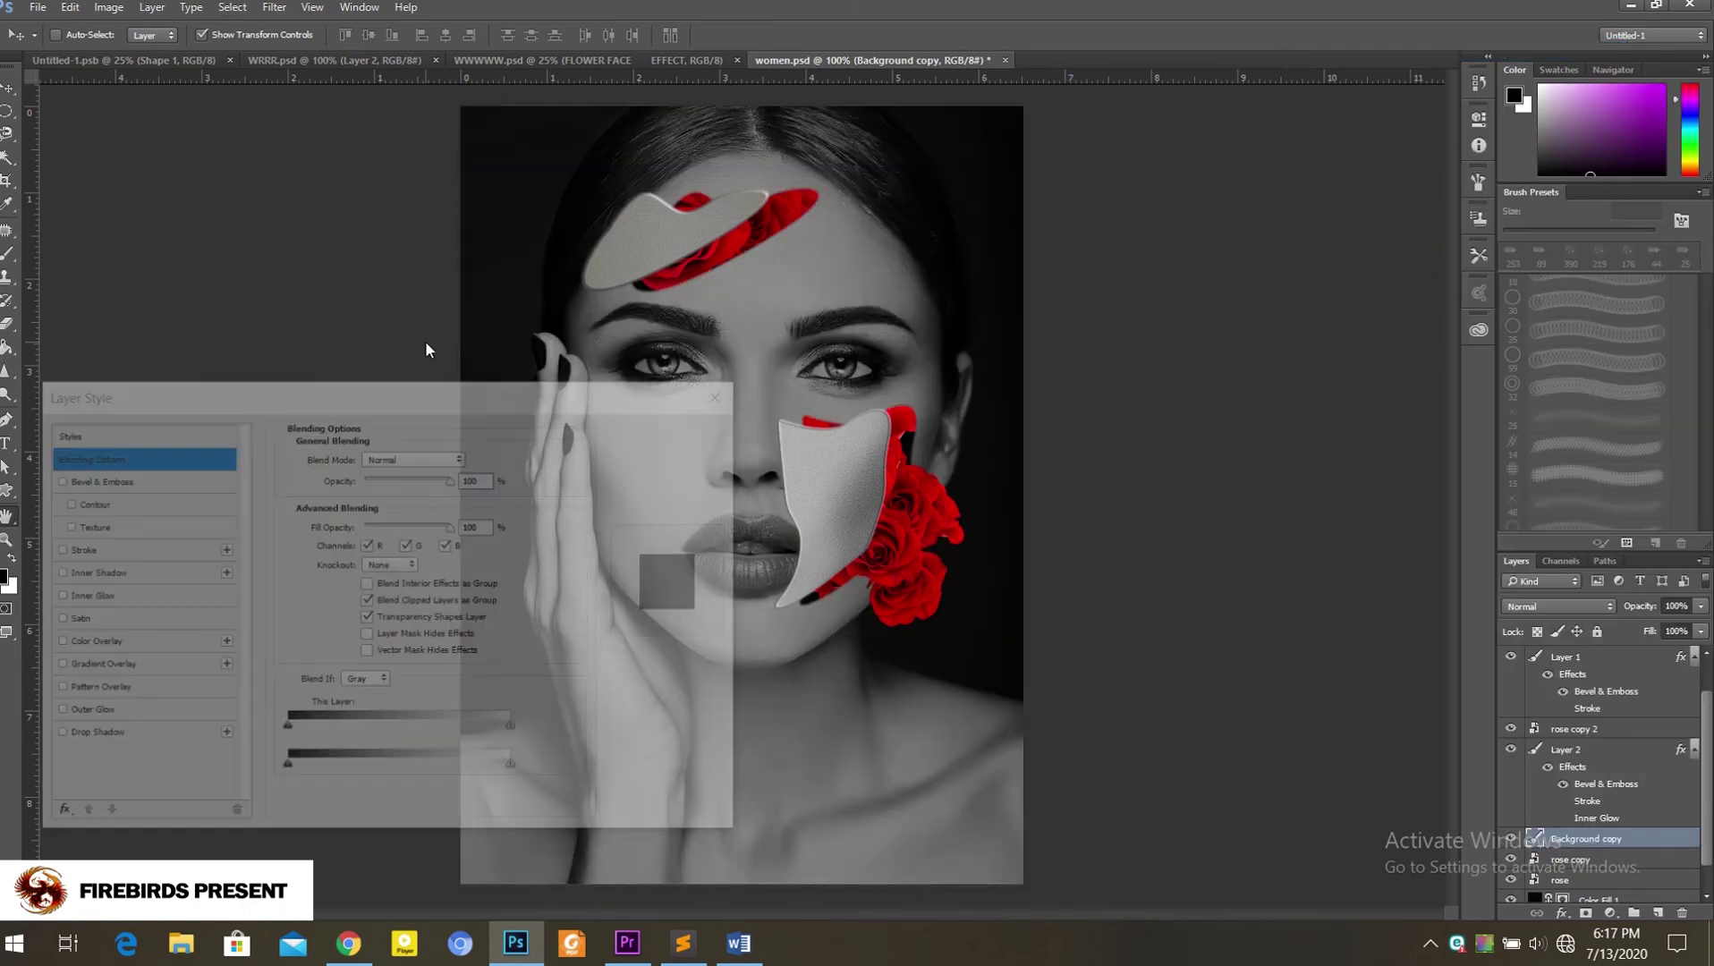
left_click(54, 480)
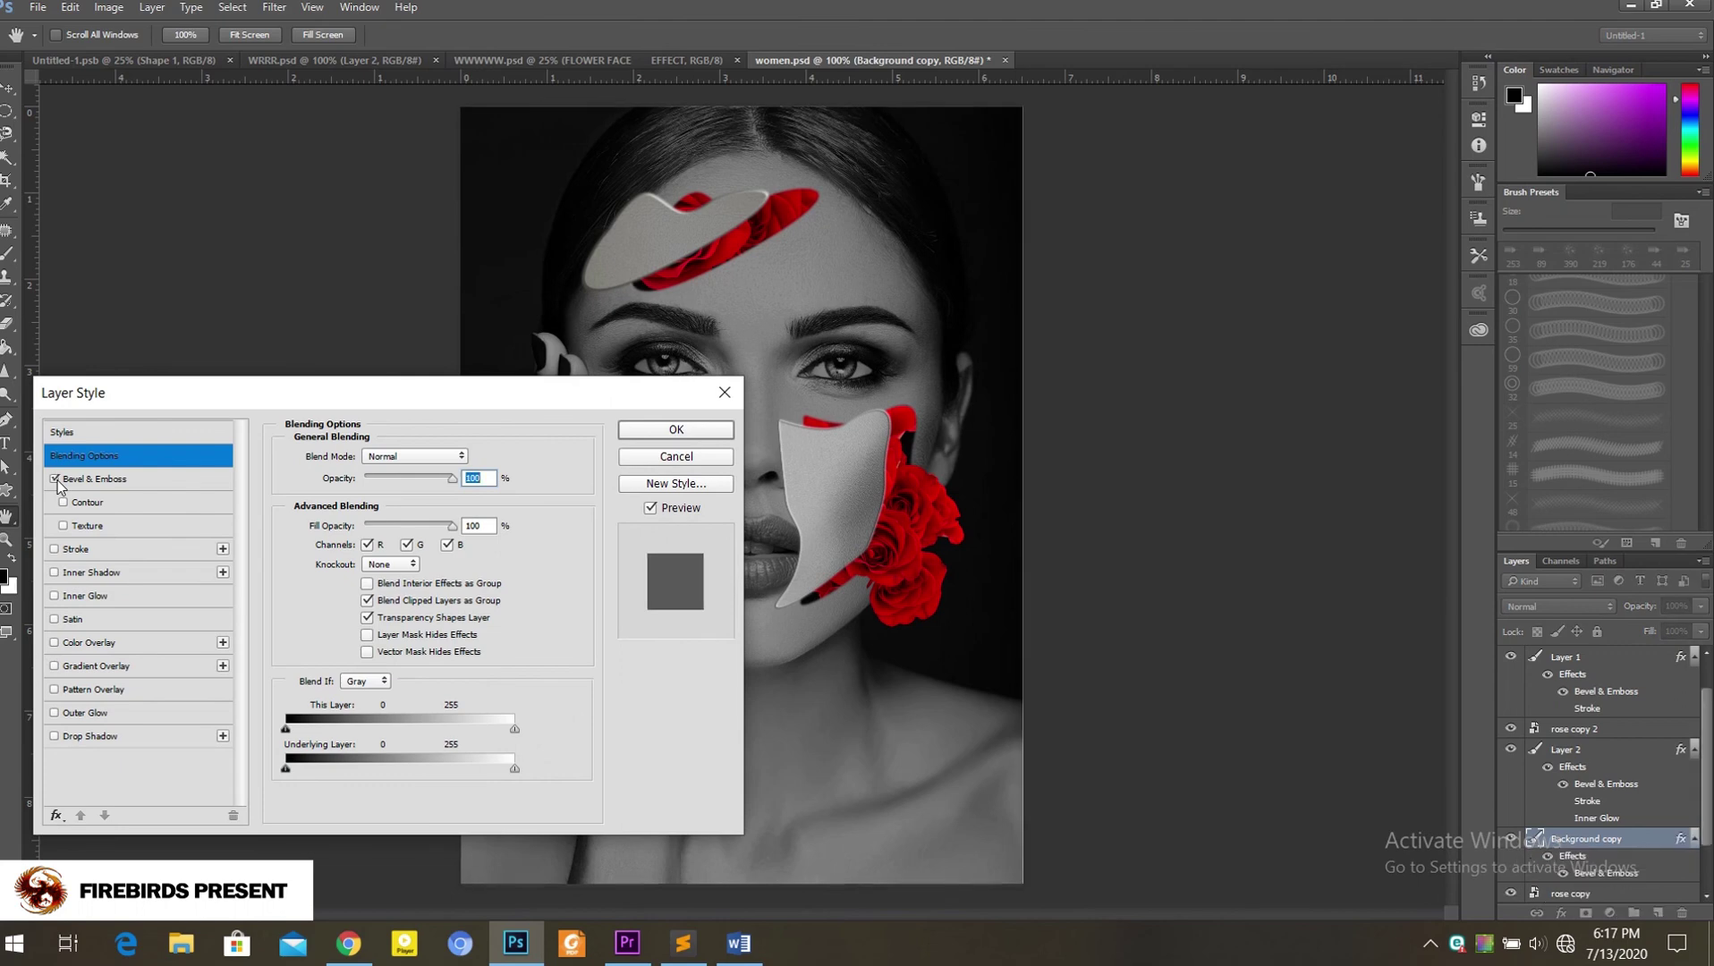
left_click(94, 480)
left_click_drag(421, 499, 359, 553)
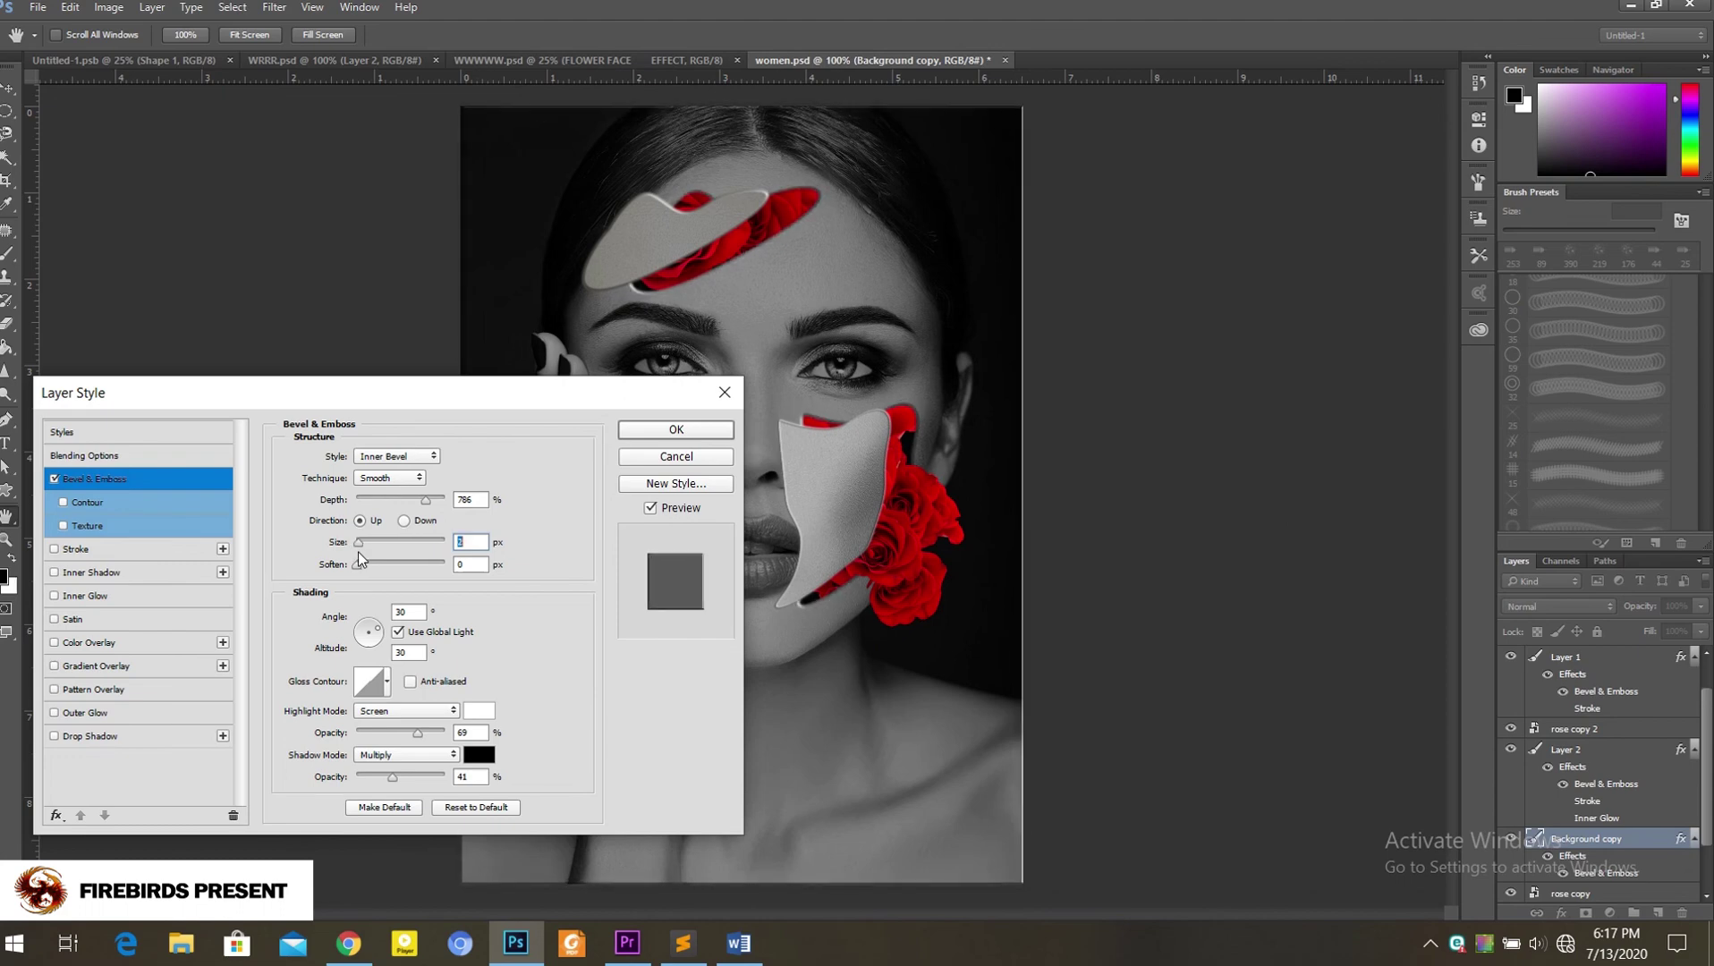
left_click_drag(358, 552, 358, 553)
left_click(405, 521)
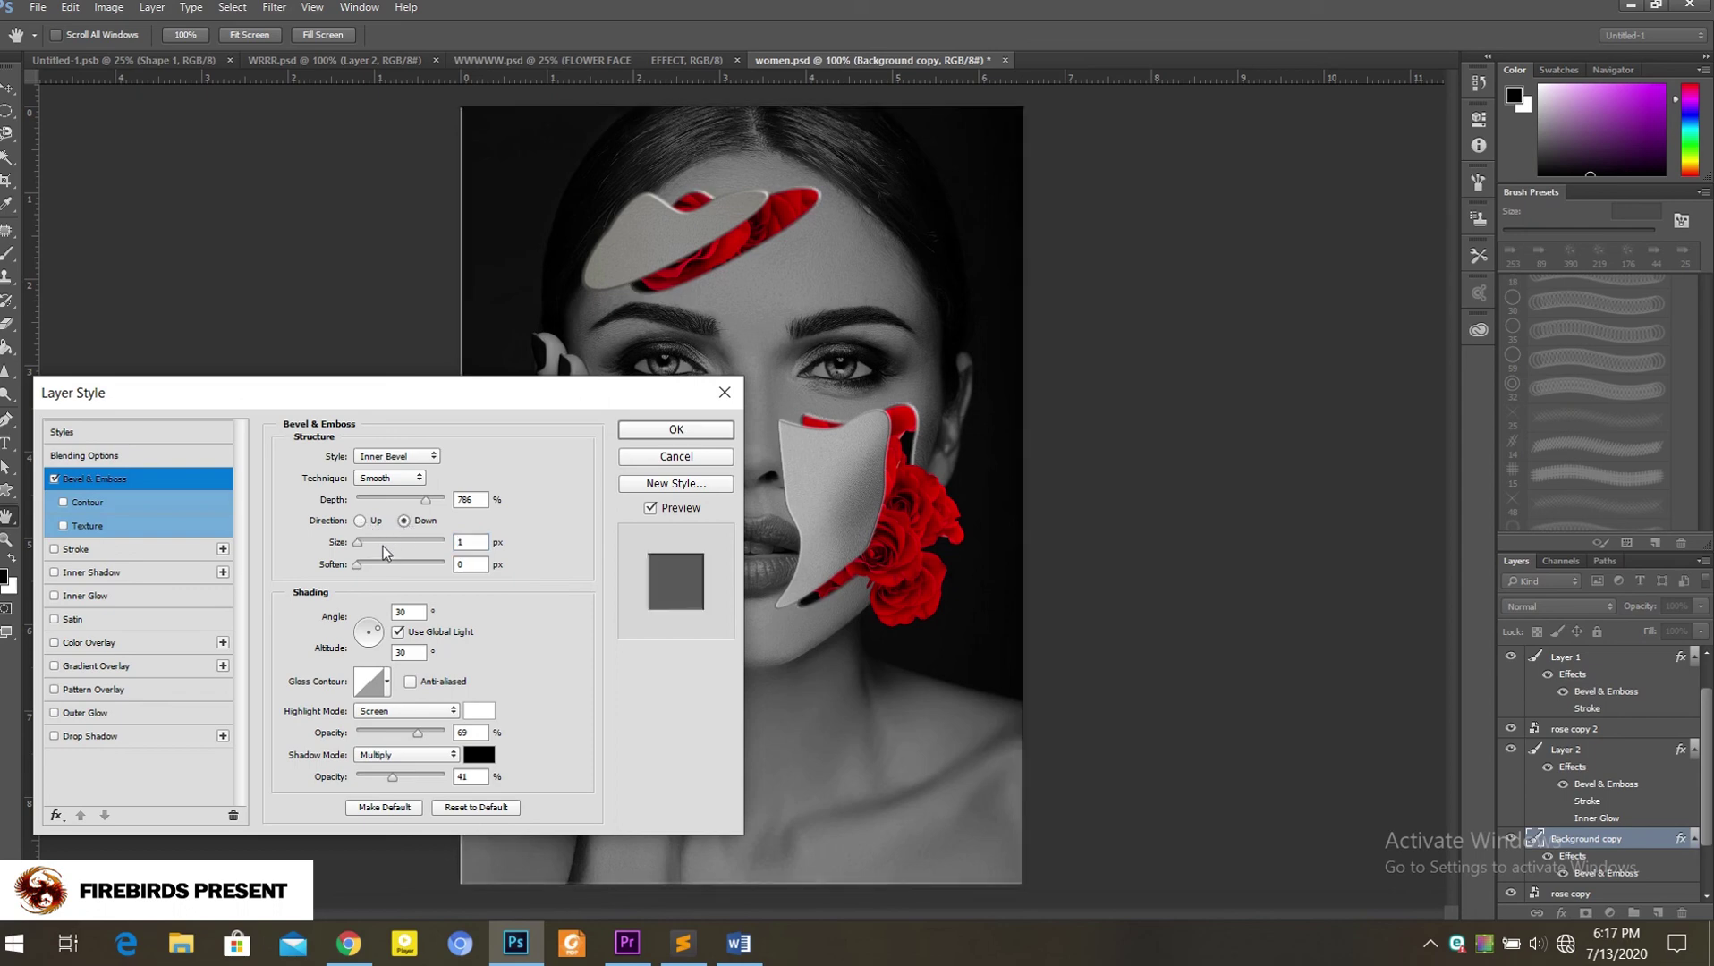
left_click_drag(392, 775, 422, 776)
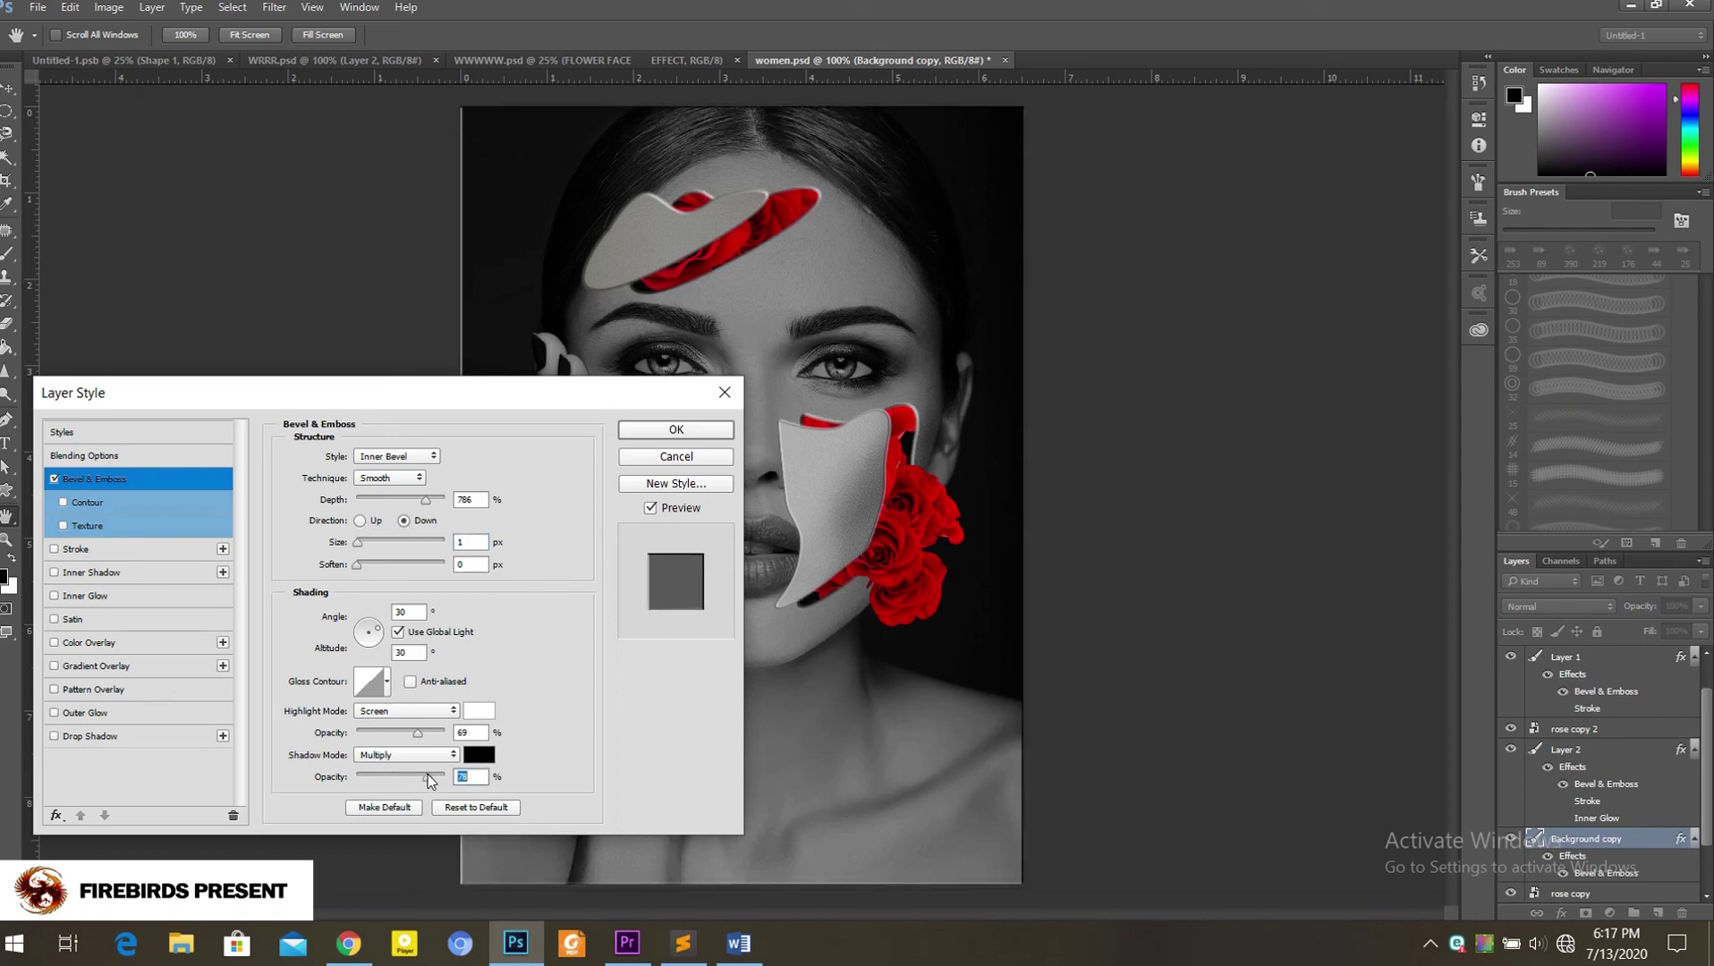
key("Return")
key("v")
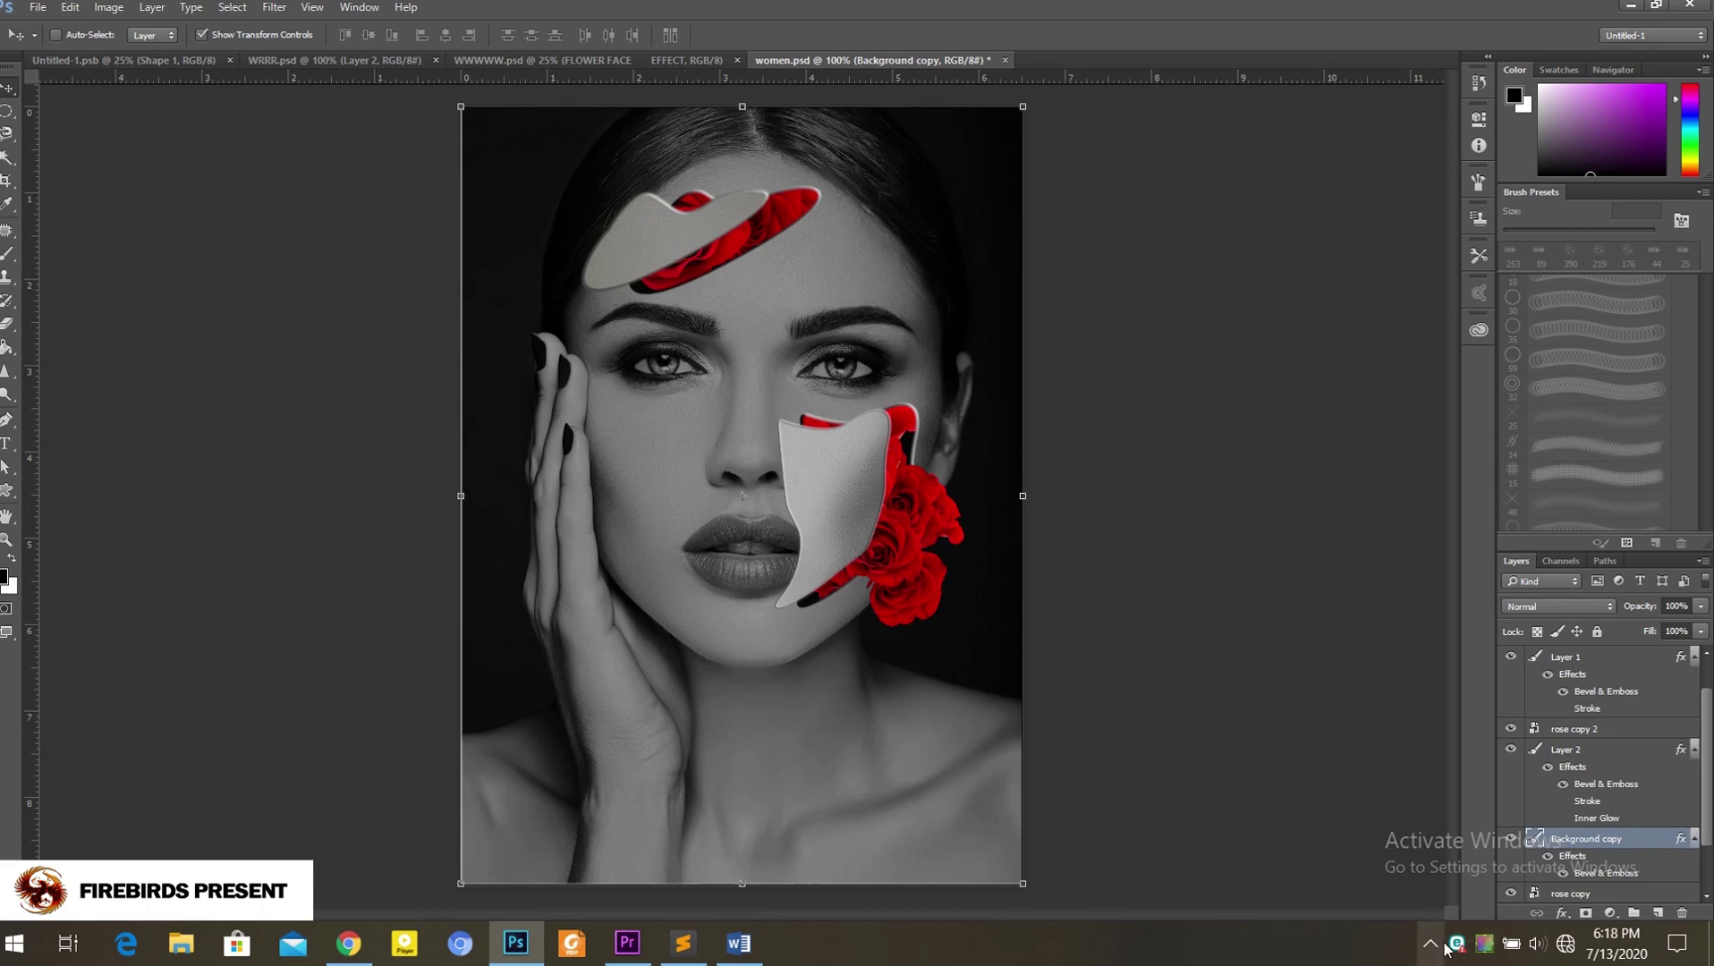